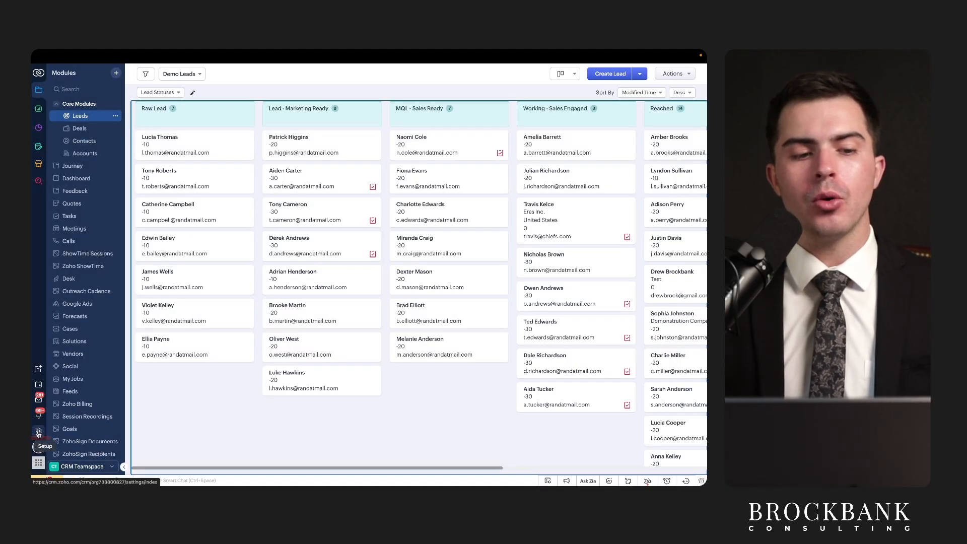
Go to one.zoho.com, open the CRM app and view its setup settings.
{"action": "key", "text": "ctrl+l"}
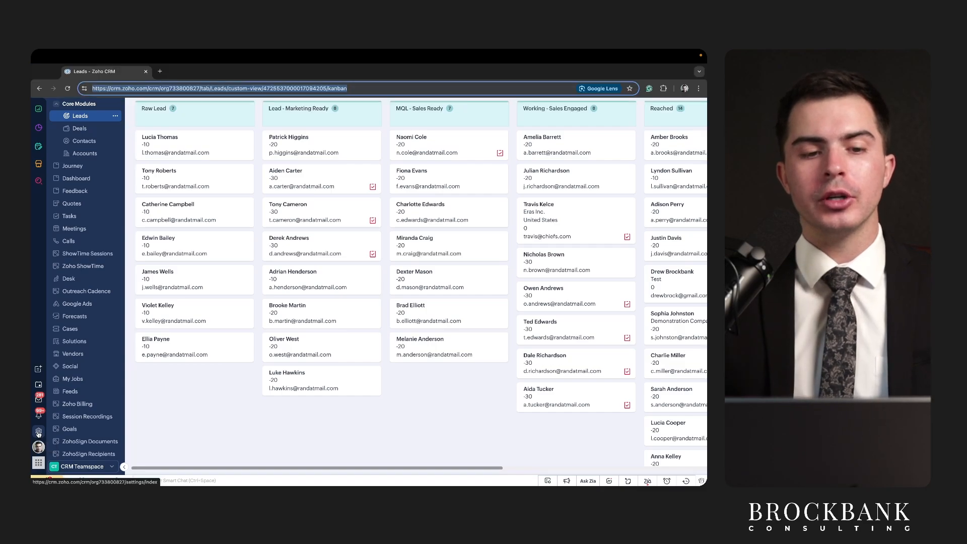
{"action": "type", "text": "one.zoho.com"}
{"action": "key", "text": "Return"}
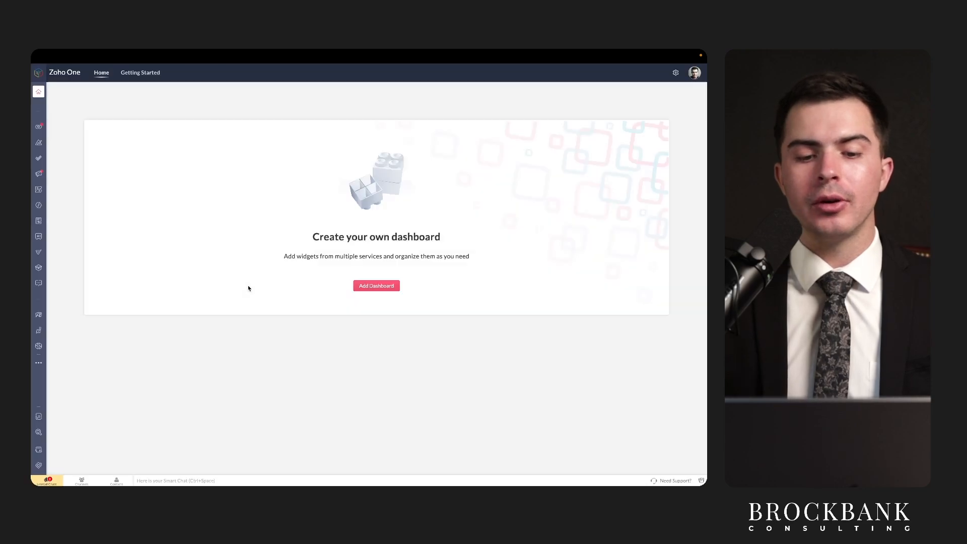
{"action": "left_click", "coordinate": [38, 127]}
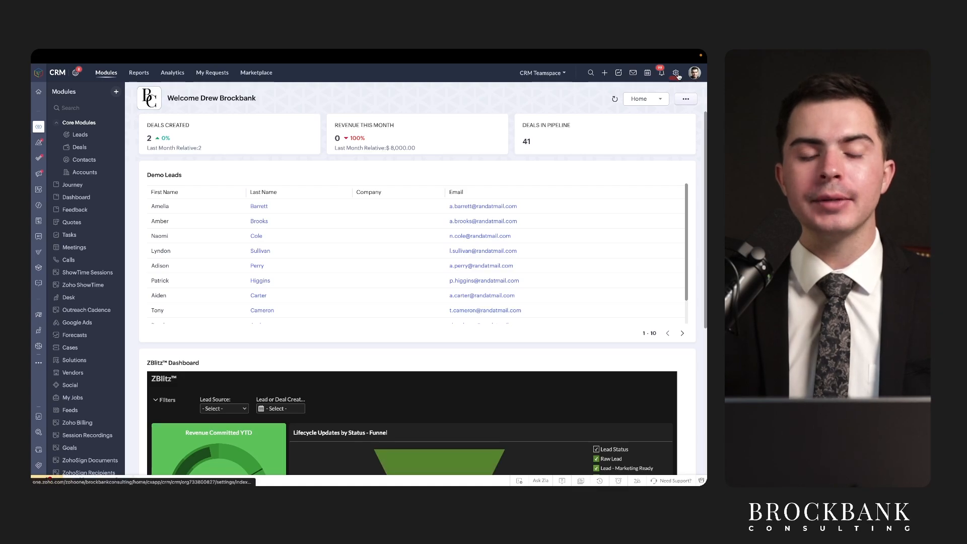
{"action": "left_click", "coordinate": [677, 74]}
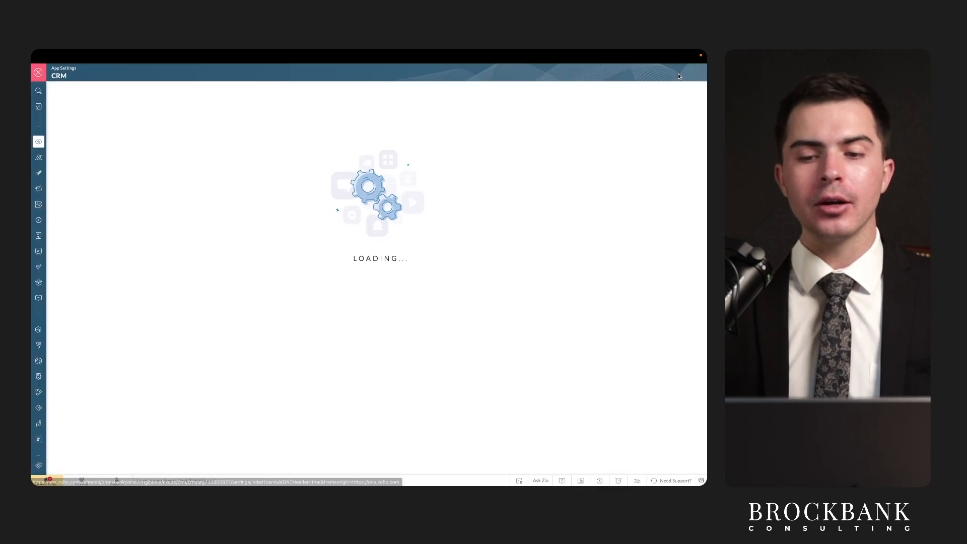
{"action": "mouse_move", "coordinate": [126, 105]}
{"action": "left_mouse_down"}
{"action": "mouse_move", "coordinate": [37, 121]}
{"action": "mouse_move", "coordinate": [33, 325]}
{"action": "mouse_move", "coordinate": [135, 119]}
{"action": "left_mouse_up"}
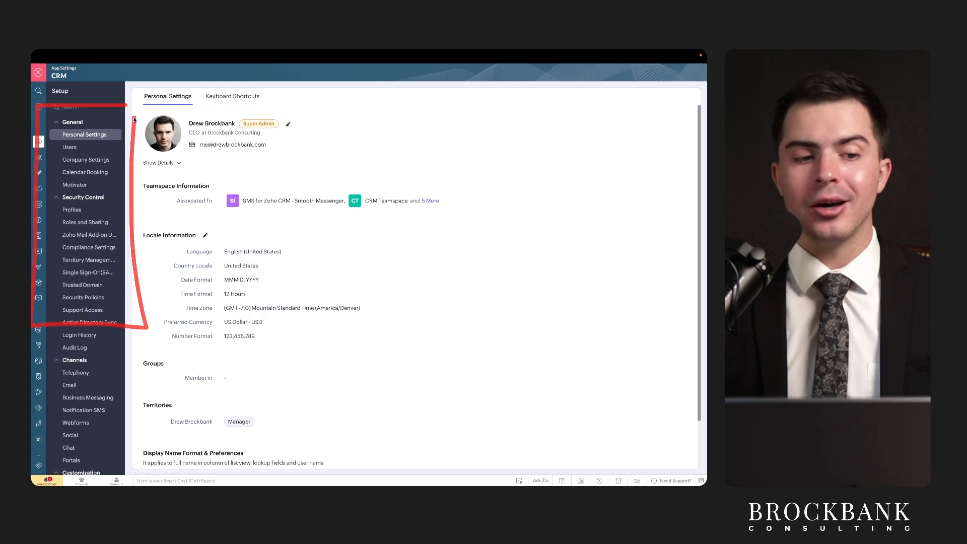
Go to crm.zoho.com directly and open the CRM setup.
{"action": "key", "text": "ctrl+l"}
{"action": "type", "text": "crm.zoho.com"}
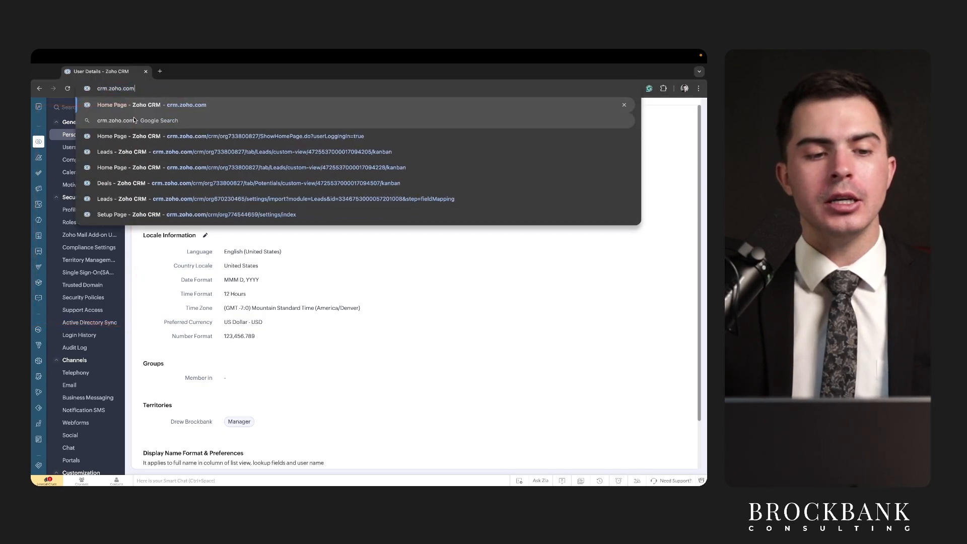
{"action": "key", "text": "Return"}
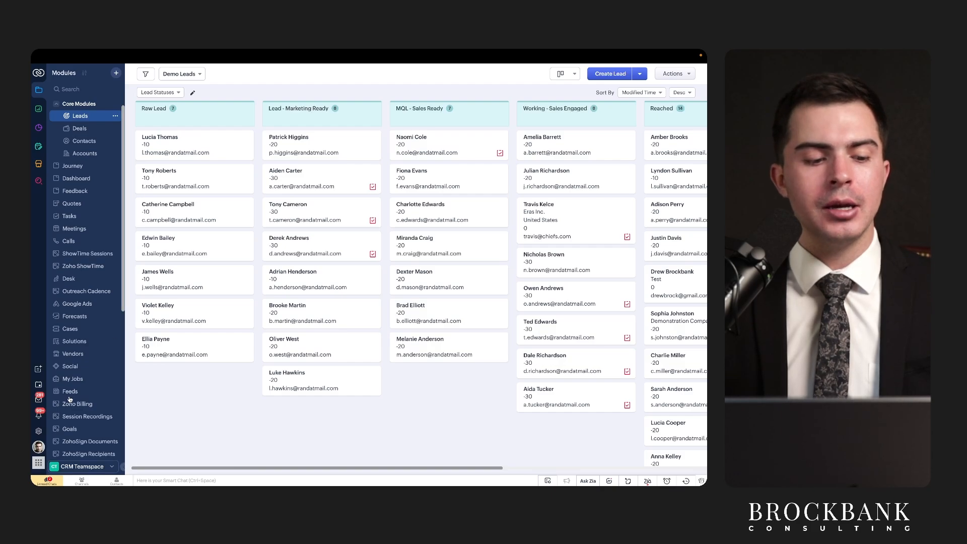
{"action": "left_click", "coordinate": [38, 431]}
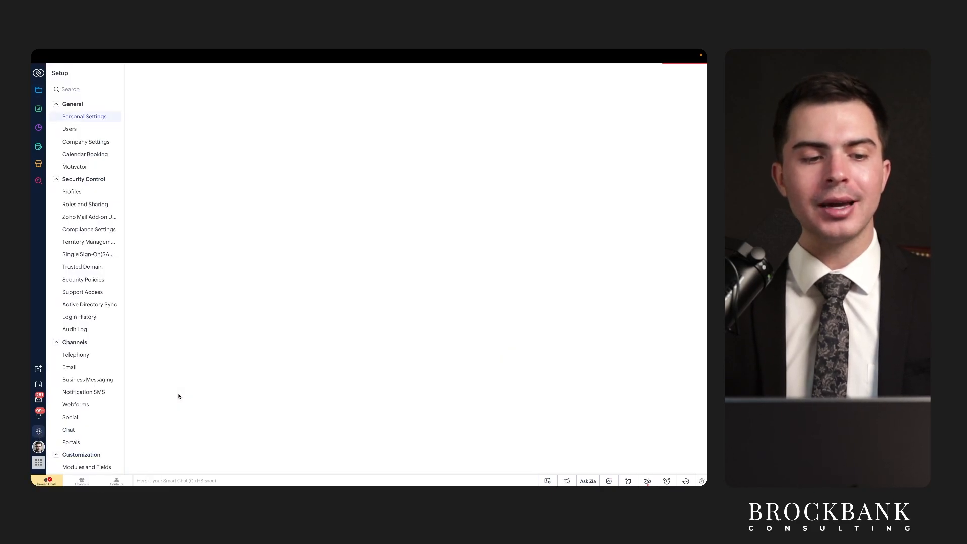
Search the setup for Cadences and open the Cadences page.
{"action": "scroll", "coordinate": [98, 352], "scroll_direction": "down", "scroll_amount": 5}
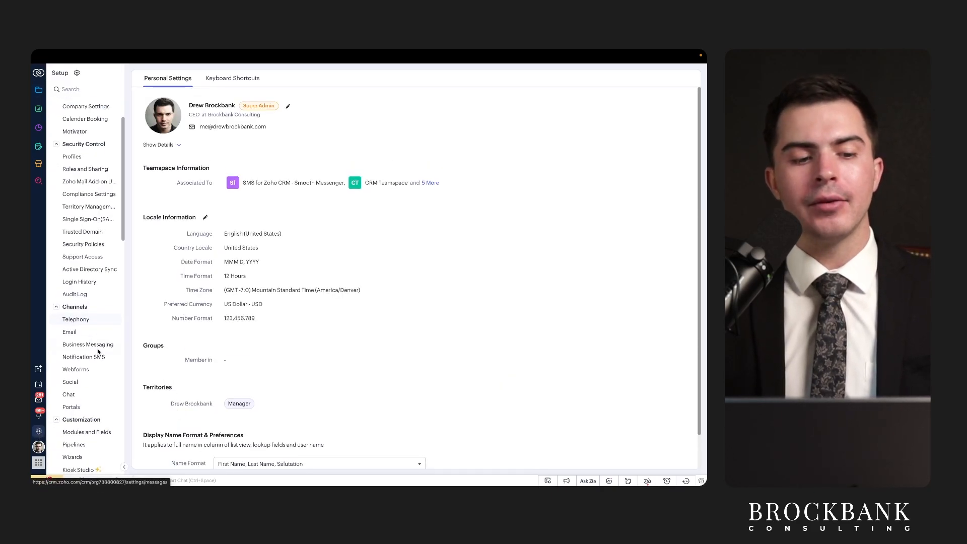
{"action": "scroll", "coordinate": [99, 352], "scroll_direction": "down", "scroll_amount": 3}
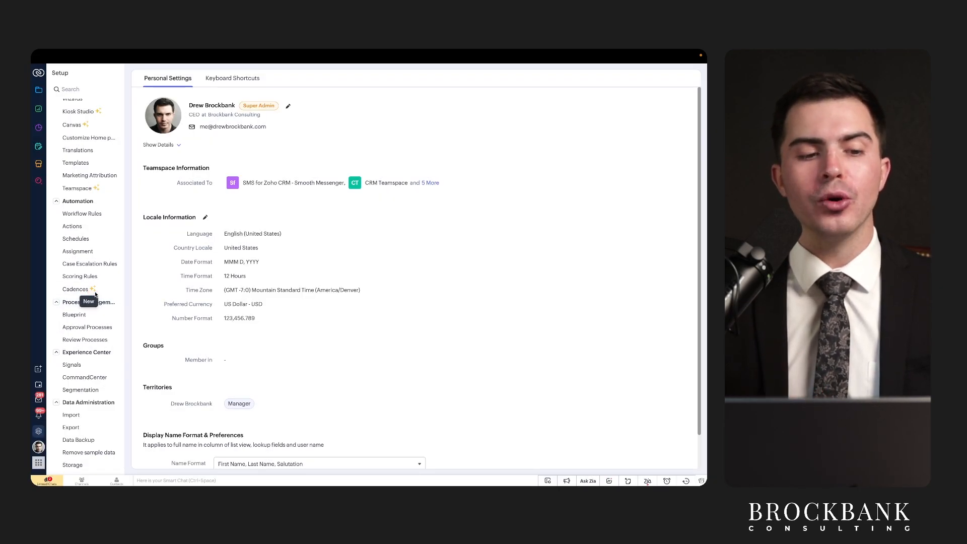
{"action": "type", "text": "ca"}
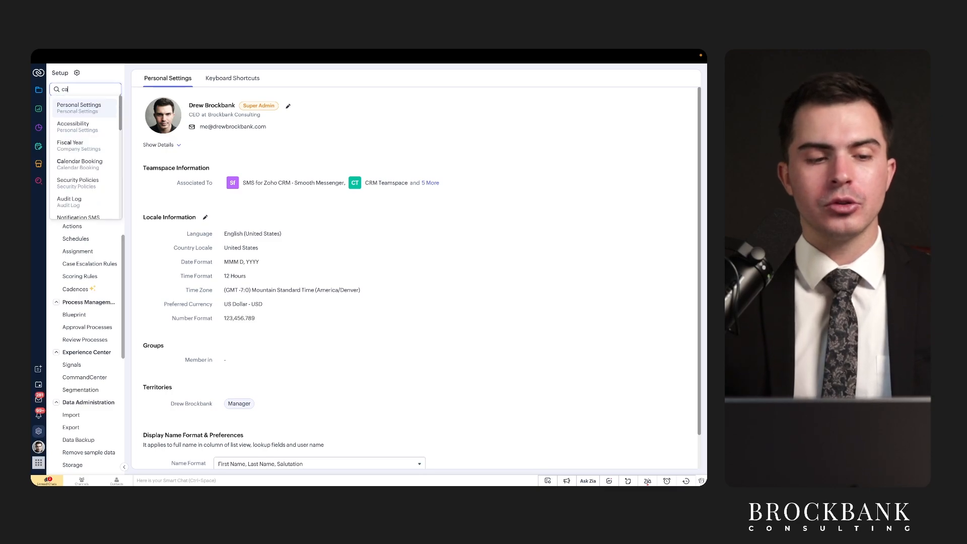
{"action": "type", "text": "eddences"}
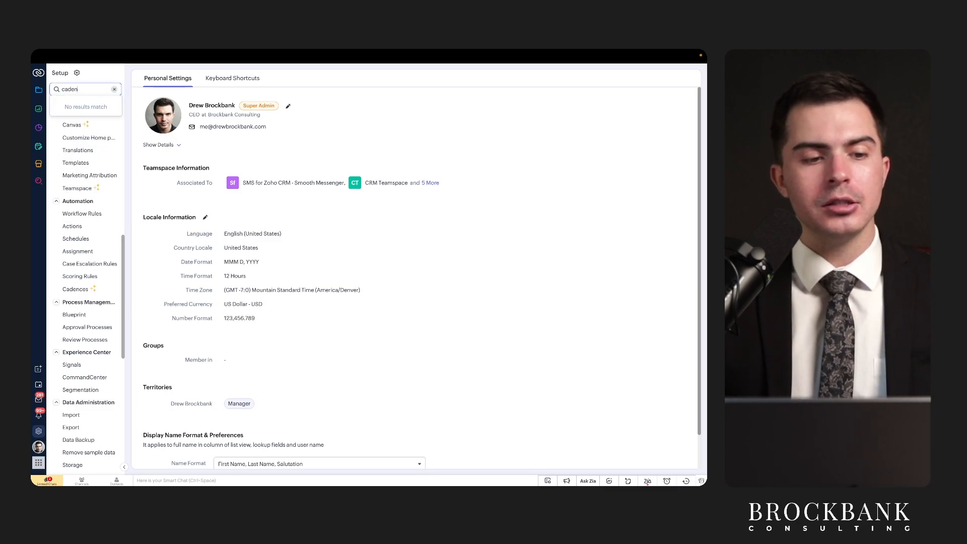
{"action": "left_click", "coordinate": [88, 105]}
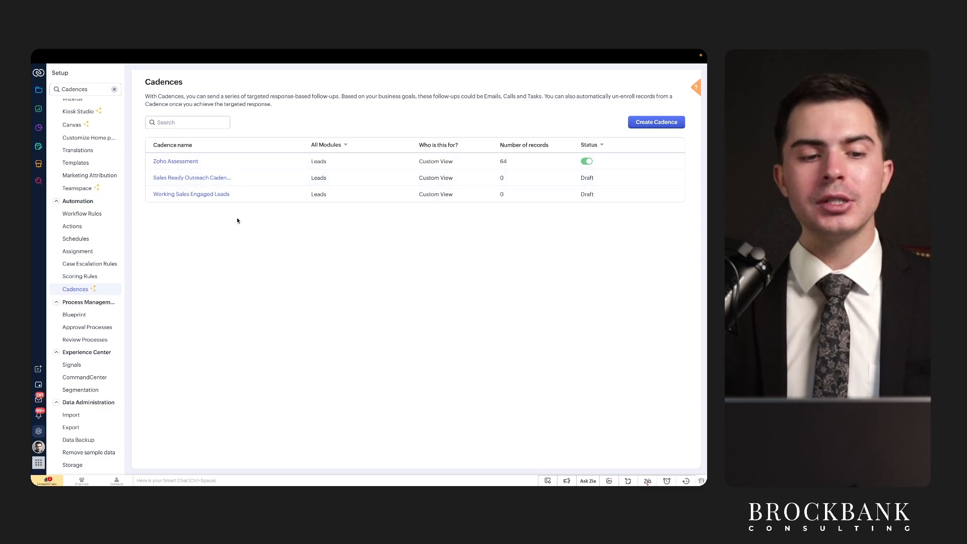
Delete the Working Sales Engaged Leads cadence and dismiss the notification.
{"action": "left_click", "coordinate": [245, 195]}
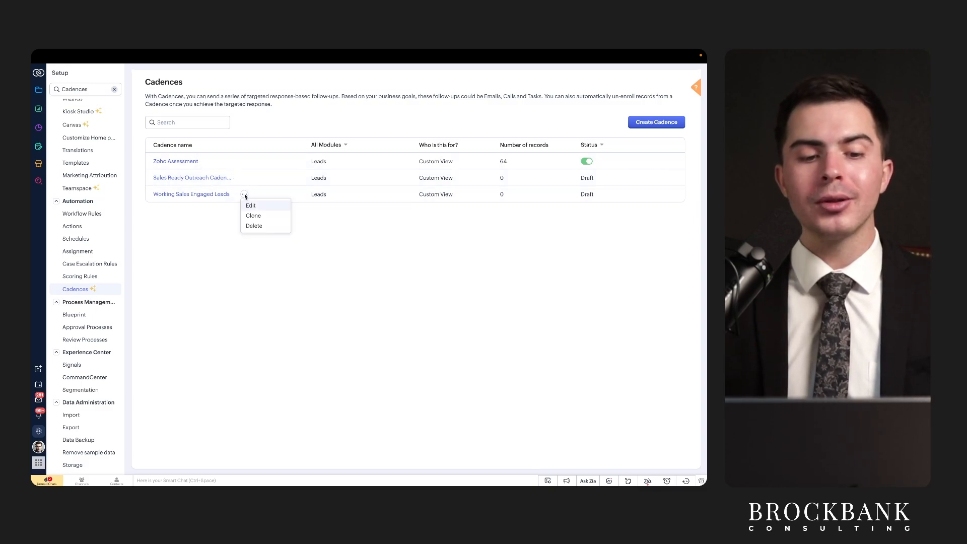
{"action": "left_click", "coordinate": [261, 227]}
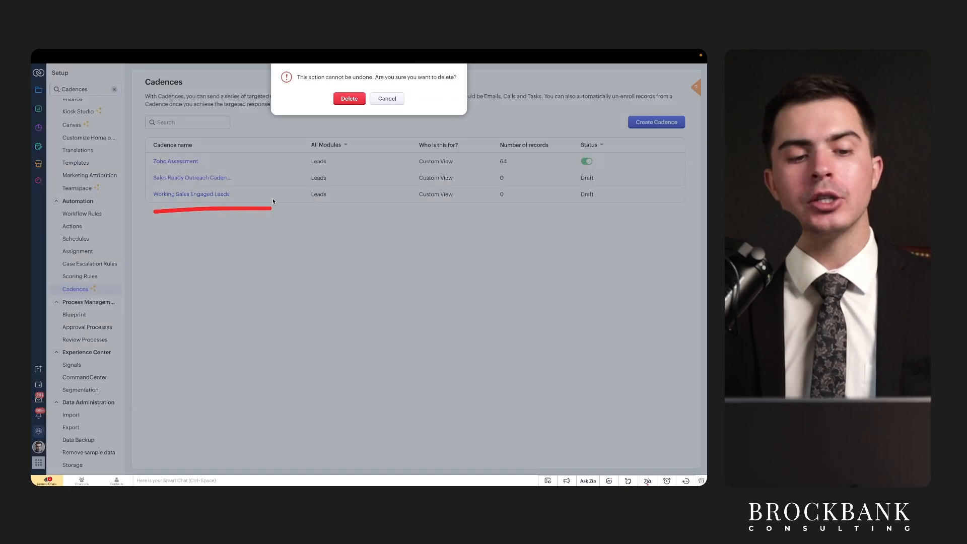
{"action": "left_click", "coordinate": [349, 98]}
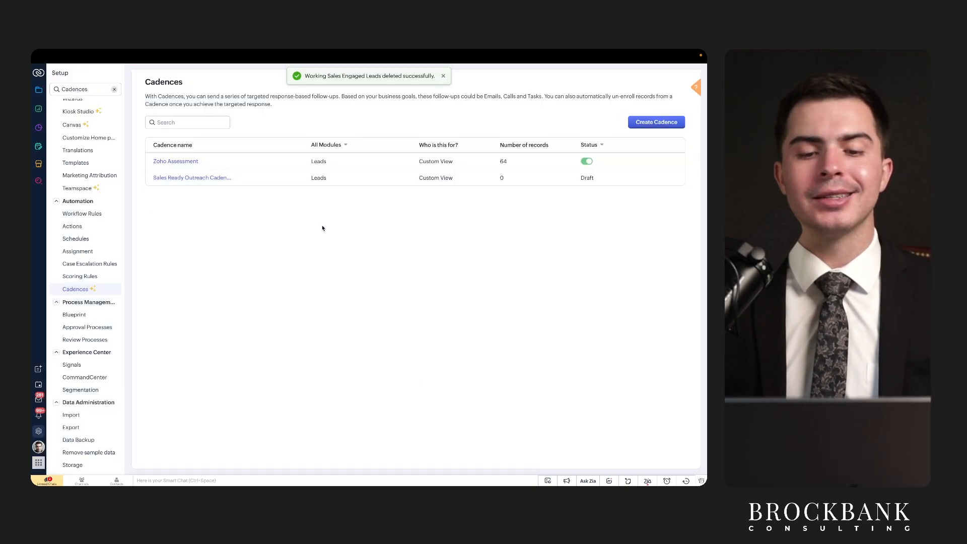
{"action": "left_click", "coordinate": [443, 77]}
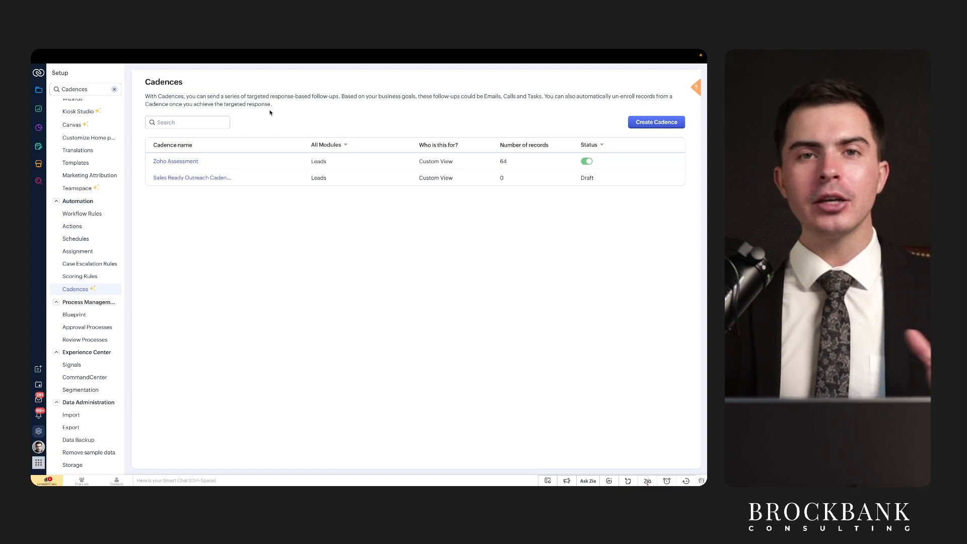
Open crm.zoho.com in a new browser tab and examine the MQL - Sales Ready column of the Demo Leads board.
{"action": "key", "text": "ctrl+t"}
{"action": "type", "text": "crm.ozh"}
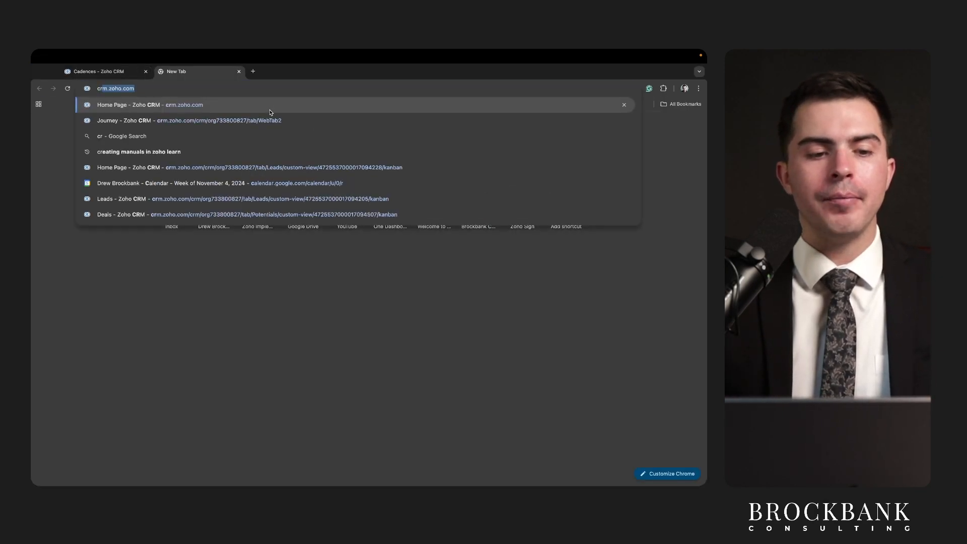
{"action": "key", "text": "BackSpace"}
{"action": "key", "text": "BackSpace"}
{"action": "key", "text": "BackSpace"}
{"action": "type", "text": "zoho.c"}
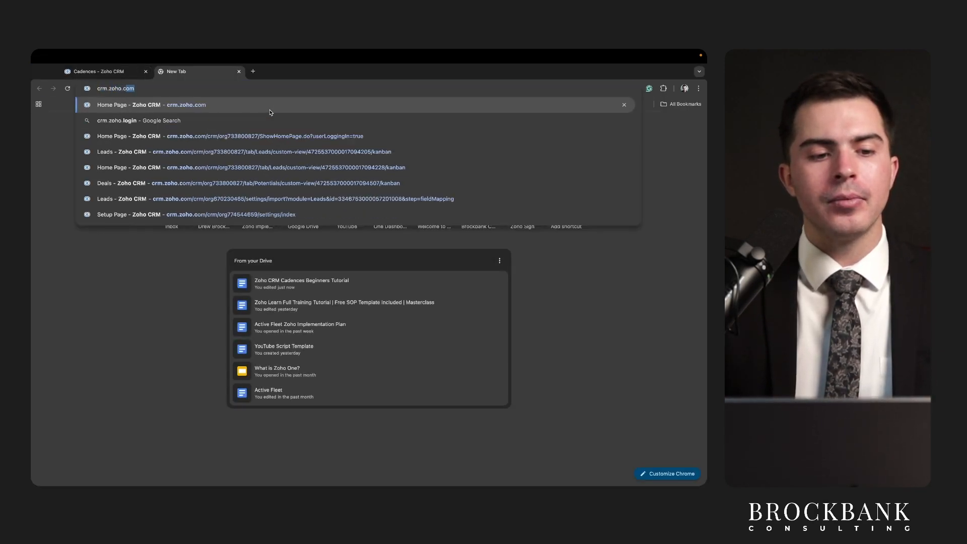
{"action": "key", "text": "Return"}
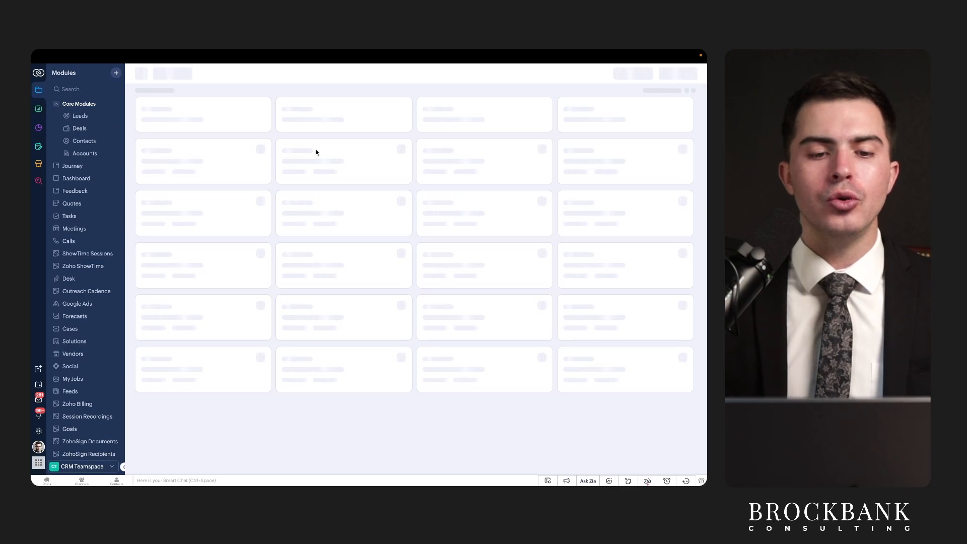
{"action": "key", "text": "ctrl+s"}
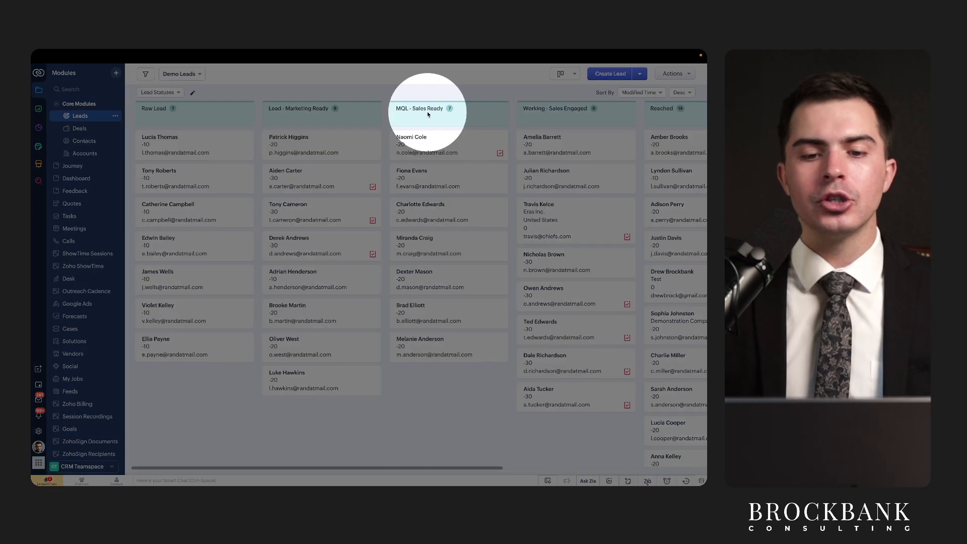
{"action": "key", "text": "ctrl+a"}
{"action": "left_click_drag", "start_coordinate": [410, 112], "coordinate": [453, 113]}
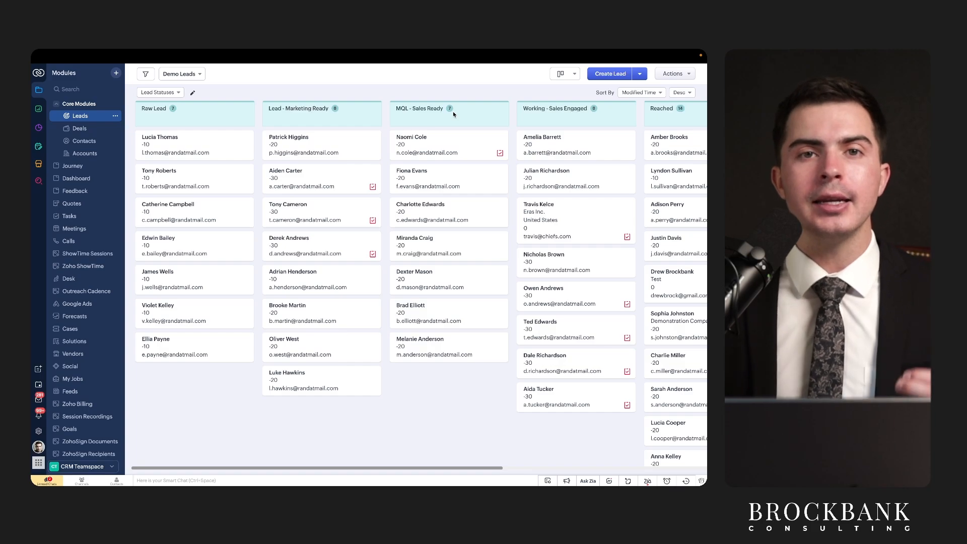
Return to the Cadences page and start a cadence named Working Sales Engaged Leads for the Leads module, aimed at Leads in a Custom View.
{"action": "left_click", "coordinate": [107, 72]}
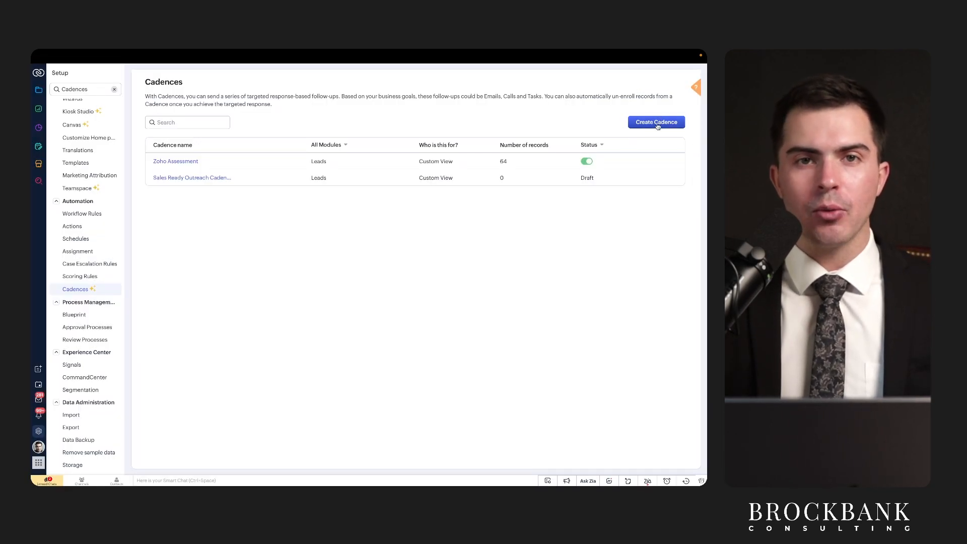
{"action": "left_click", "coordinate": [657, 123]}
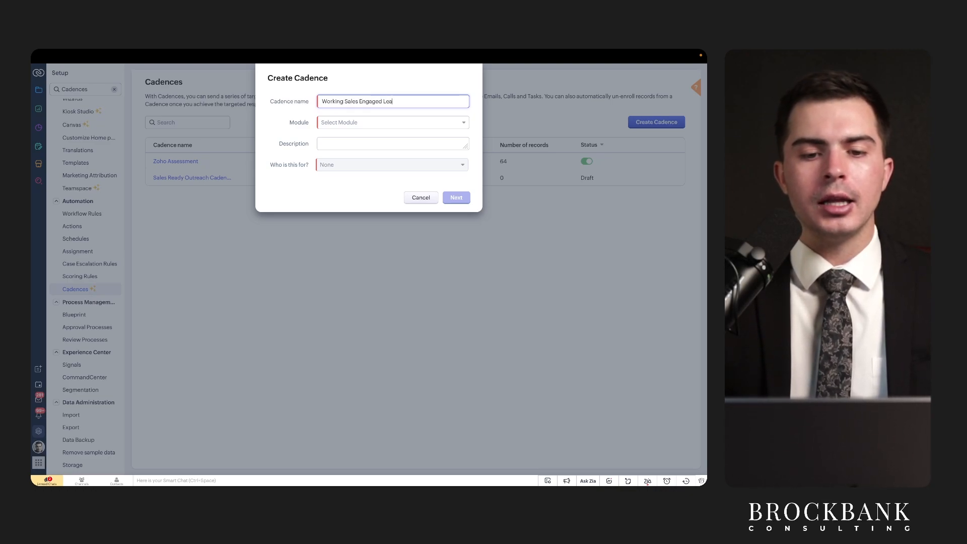
{"action": "left_click", "coordinate": [388, 122]}
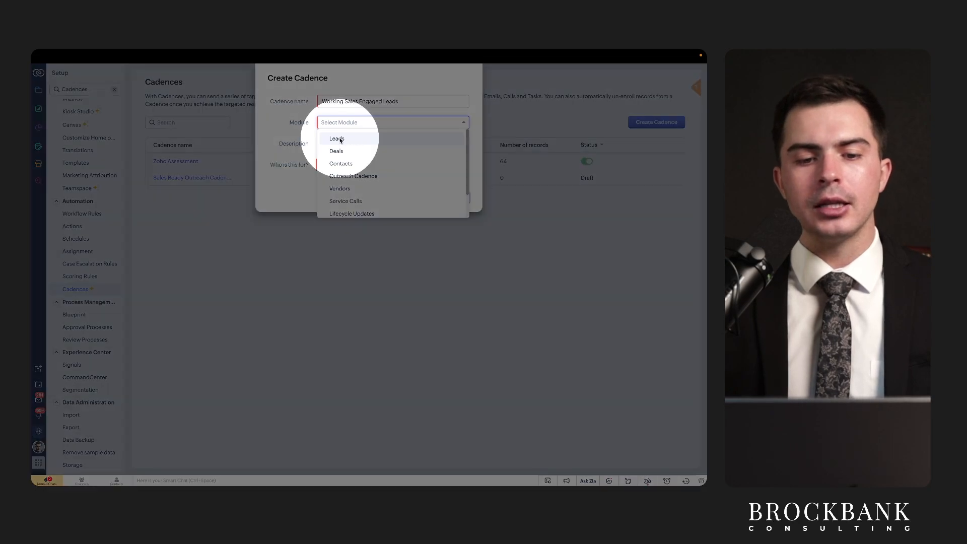
{"action": "left_click", "coordinate": [337, 136]}
{"action": "left_click", "coordinate": [328, 165]}
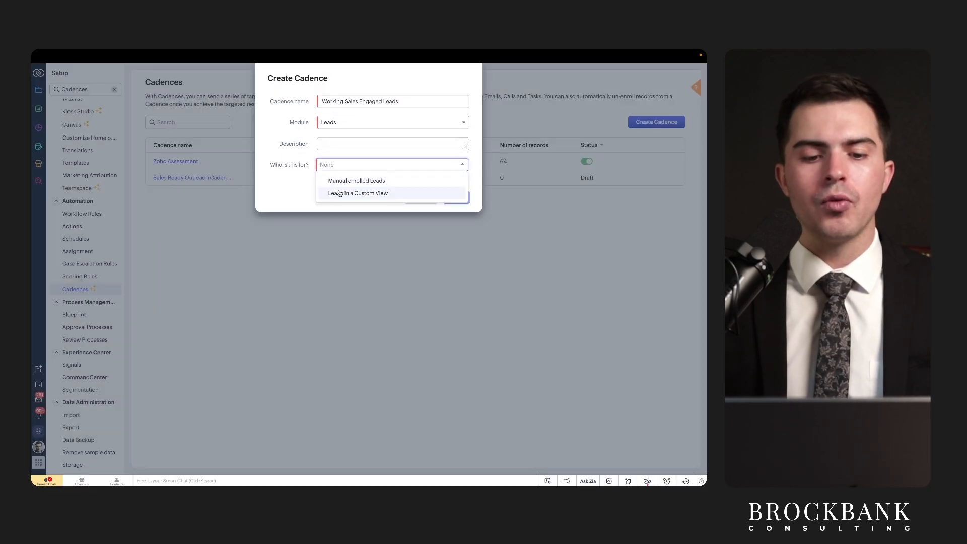
{"action": "left_click", "coordinate": [364, 194]}
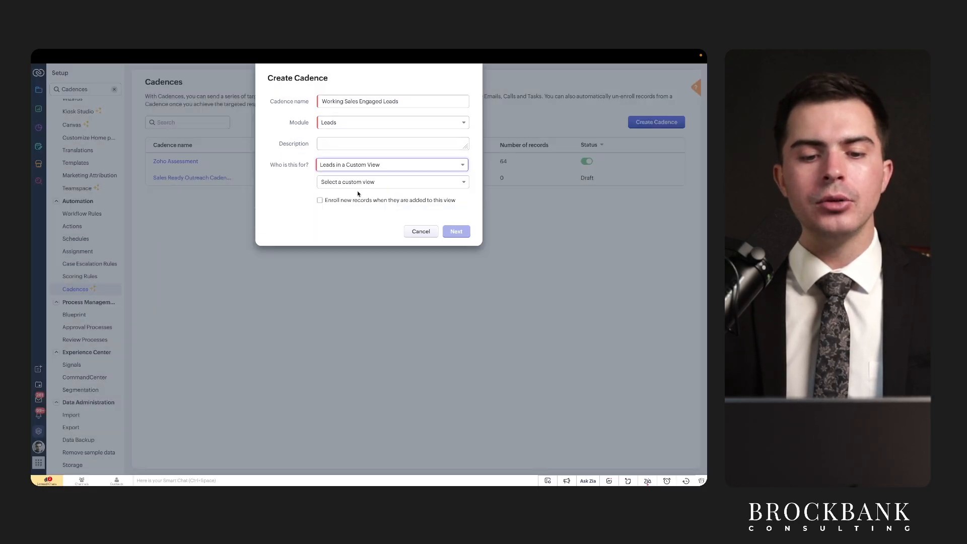
Review the audience options, then select the first Working - Sales Engaged lead on the Leads board and view its Cadences enrollment actions.
{"action": "left_click", "coordinate": [335, 166]}
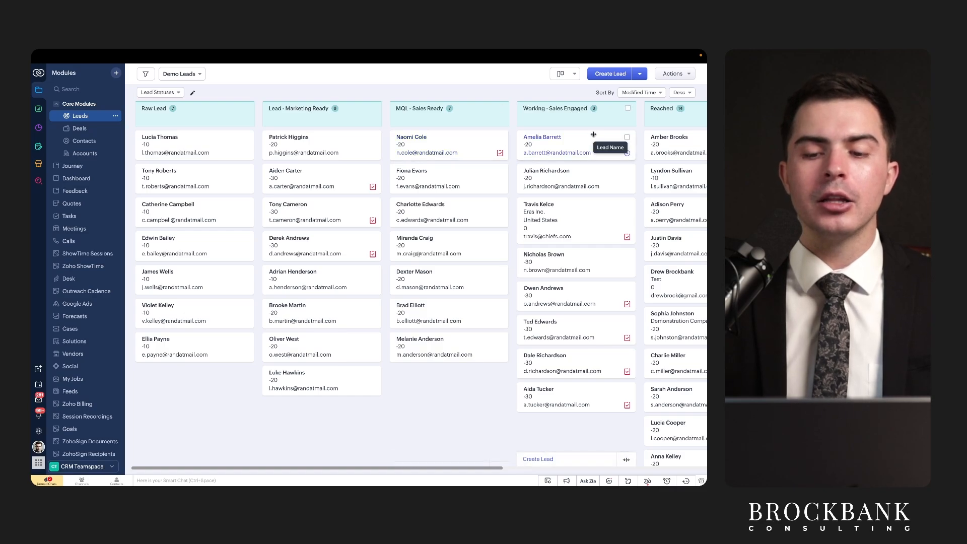
{"action": "left_click_drag", "start_coordinate": [518, 140], "coordinate": [595, 141]}
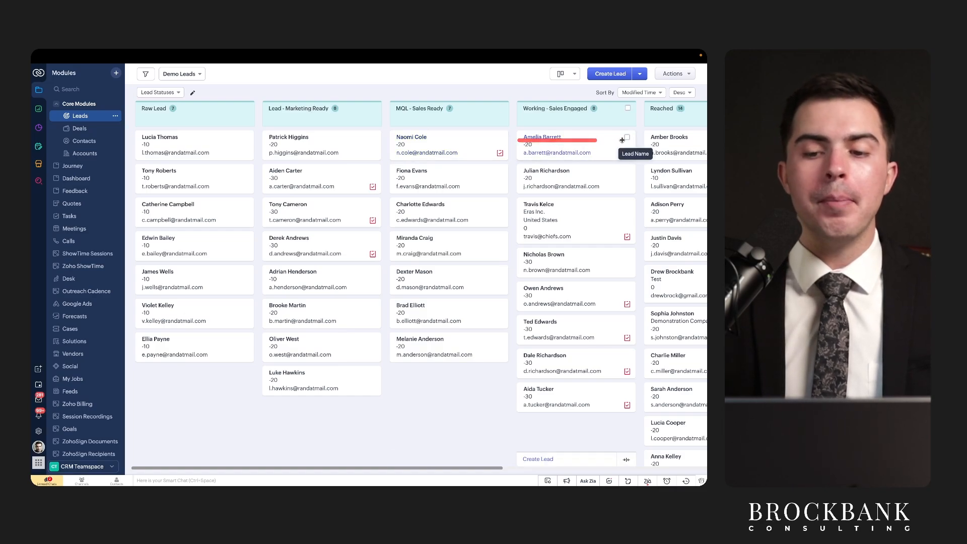
{"action": "left_click", "coordinate": [627, 137]}
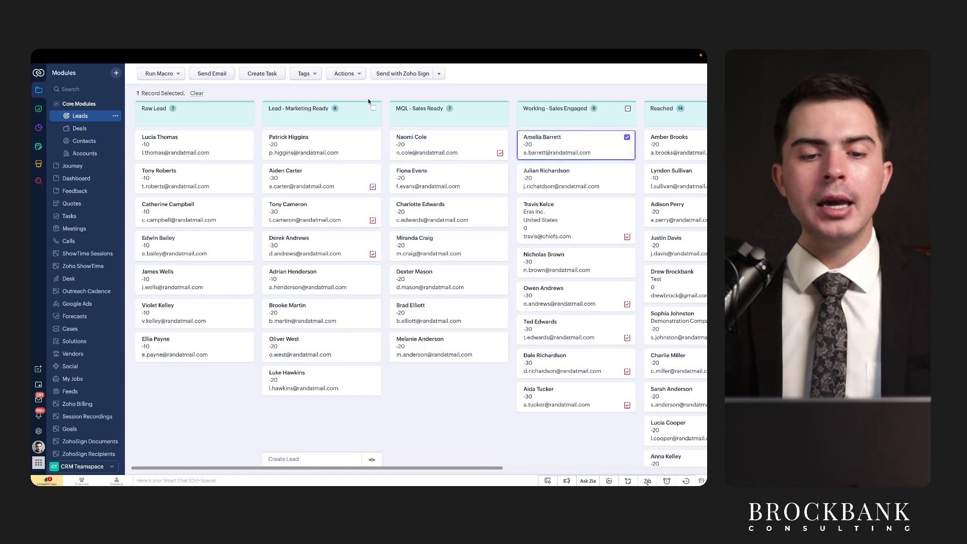
{"action": "left_click", "coordinate": [351, 78]}
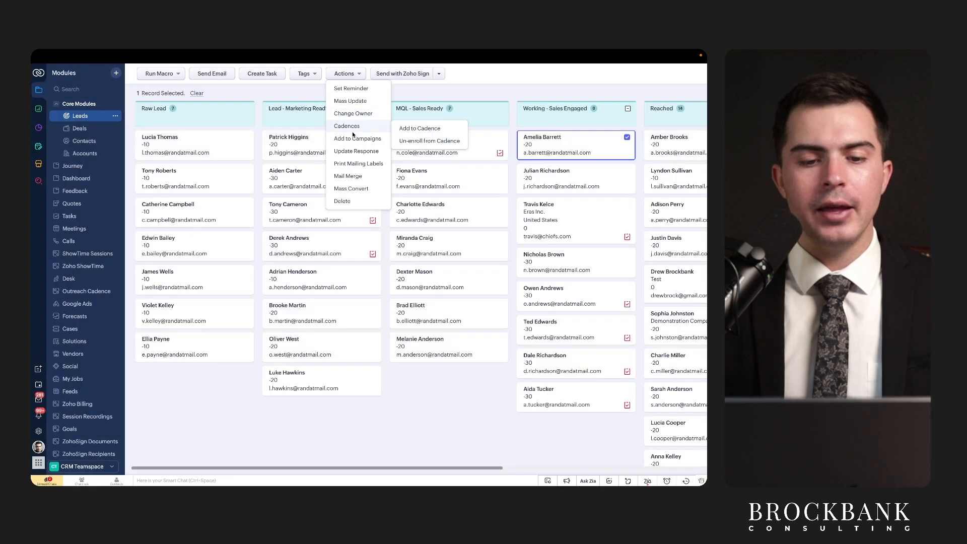
{"action": "mouse_move", "coordinate": [355, 126]}
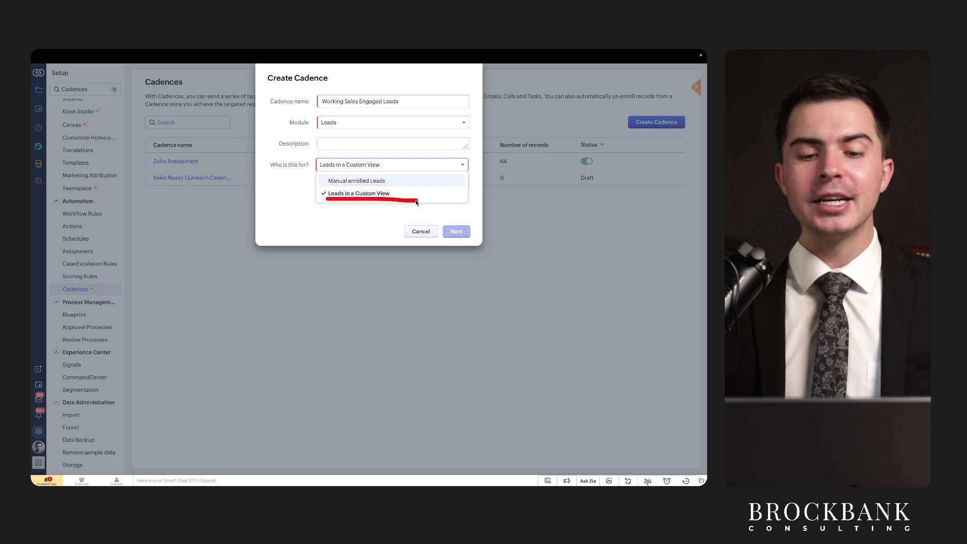
Target the cadence at Leads in a Custom View and choose the Working – Sales Engaged view.
{"action": "left_click", "coordinate": [378, 196]}
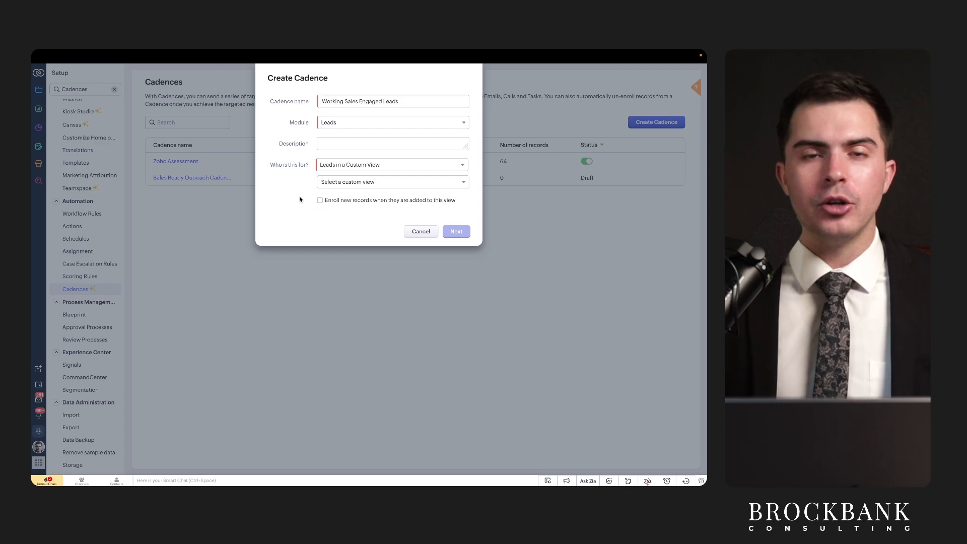
{"action": "left_click", "coordinate": [338, 184]}
{"action": "type", "text": "sales"}
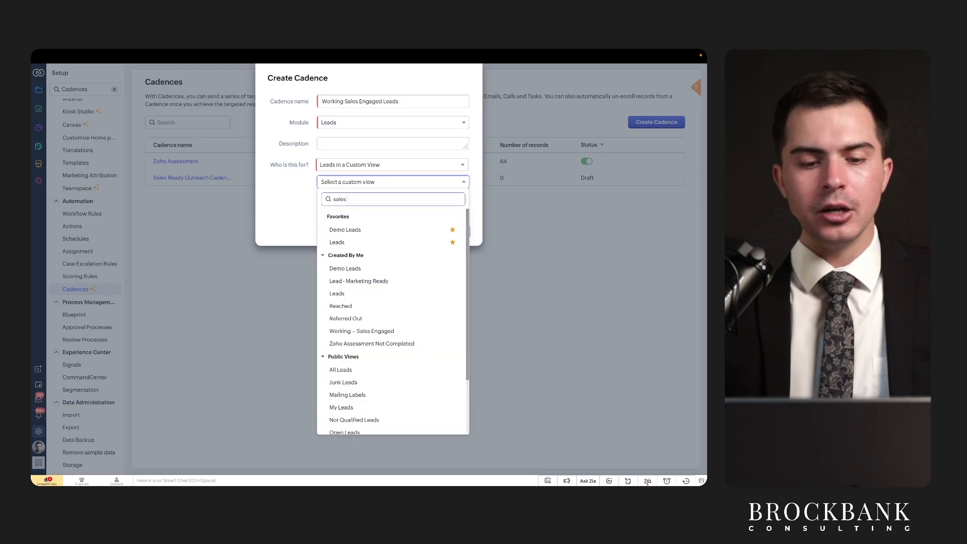
{"action": "type", "text": " engaged"}
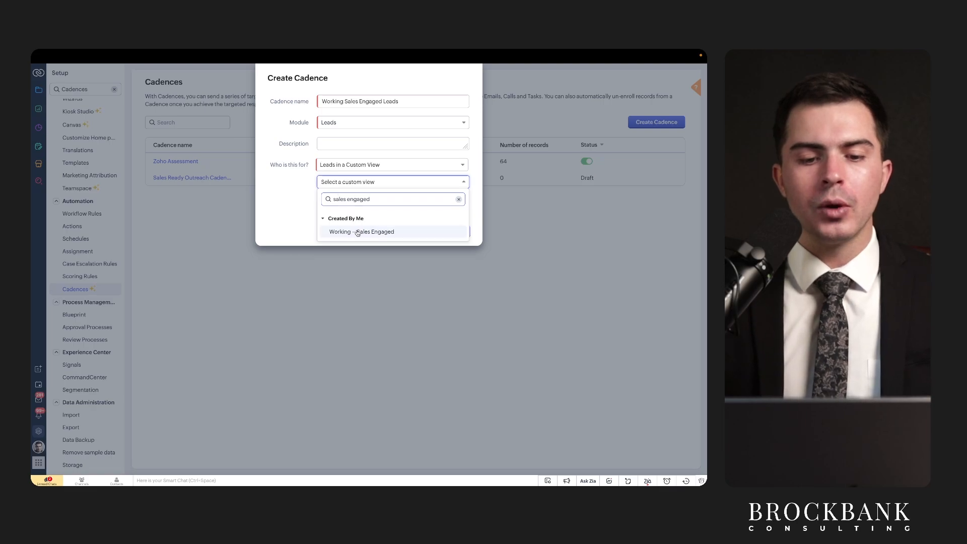
{"action": "left_click", "coordinate": [357, 231]}
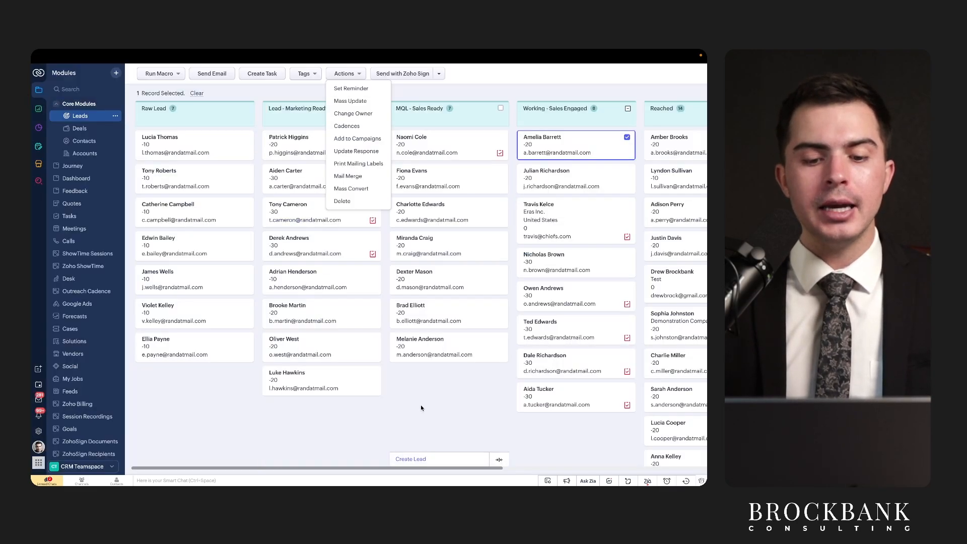
On the Leads board, select all leads in the MQL - Sales Ready column and start a Mass Update.
{"action": "left_click", "coordinate": [421, 404]}
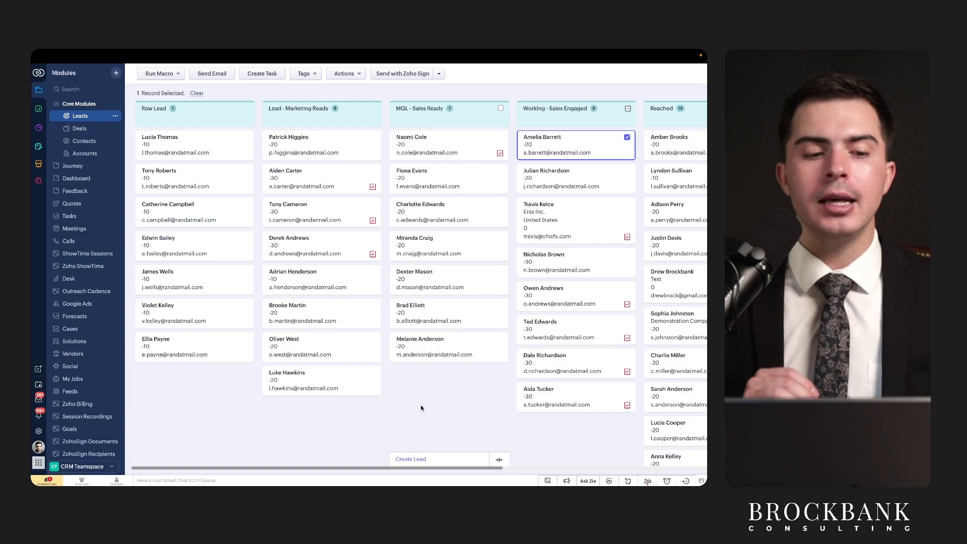
{"action": "left_click_drag", "start_coordinate": [83, 118], "coordinate": [67, 123]}
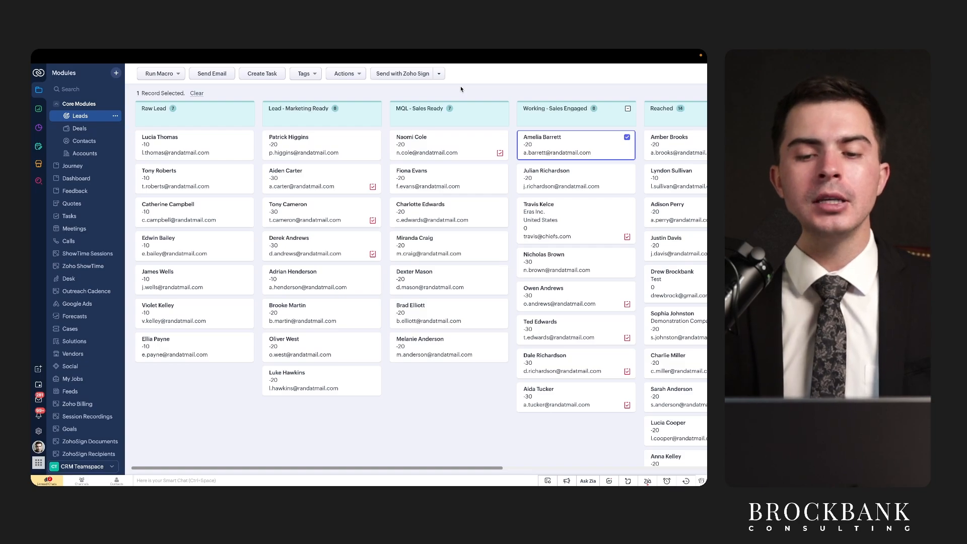
{"action": "mouse_move", "coordinate": [395, 141]}
{"action": "left_mouse_down"}
{"action": "mouse_move", "coordinate": [418, 144]}
{"action": "mouse_move", "coordinate": [409, 143]}
{"action": "left_mouse_up"}
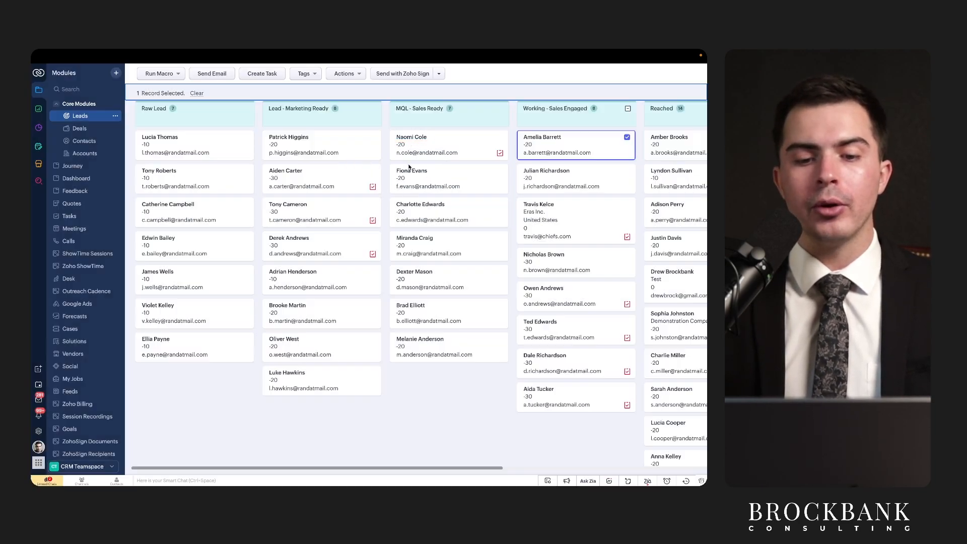
{"action": "left_click", "coordinate": [501, 109]}
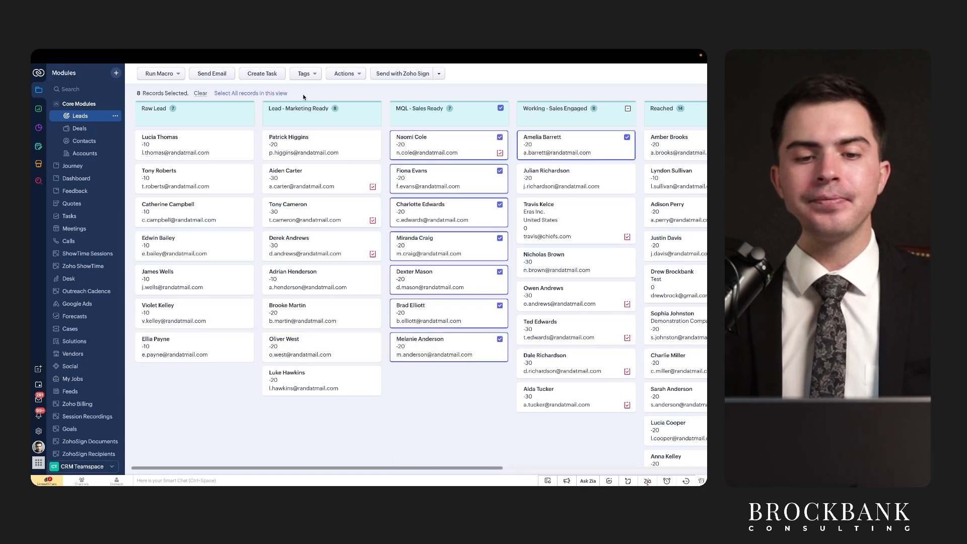
{"action": "left_click", "coordinate": [351, 76]}
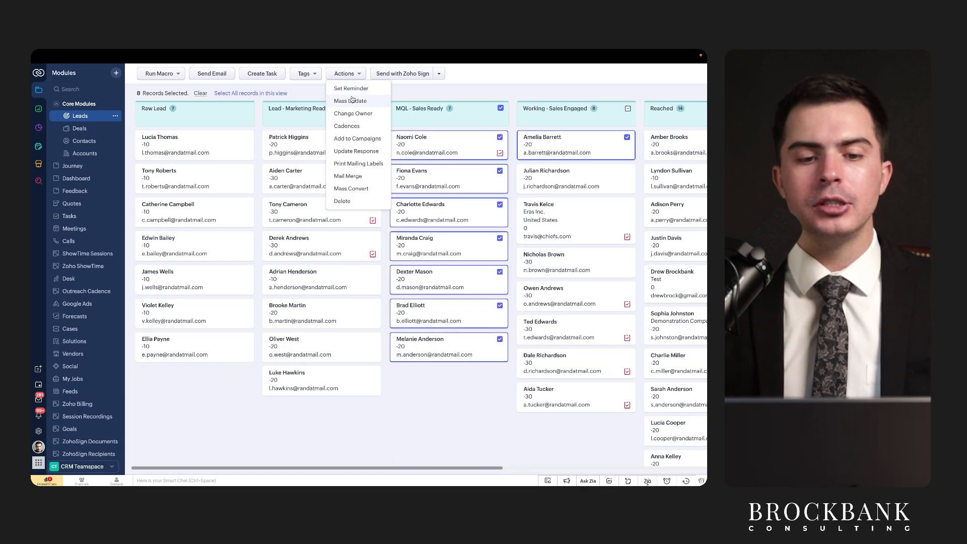
{"action": "left_click", "coordinate": [351, 100]}
Choose Lead Status as the mass update field and view its status options, including Working - Sales Engaged.
{"action": "left_click", "coordinate": [310, 102]}
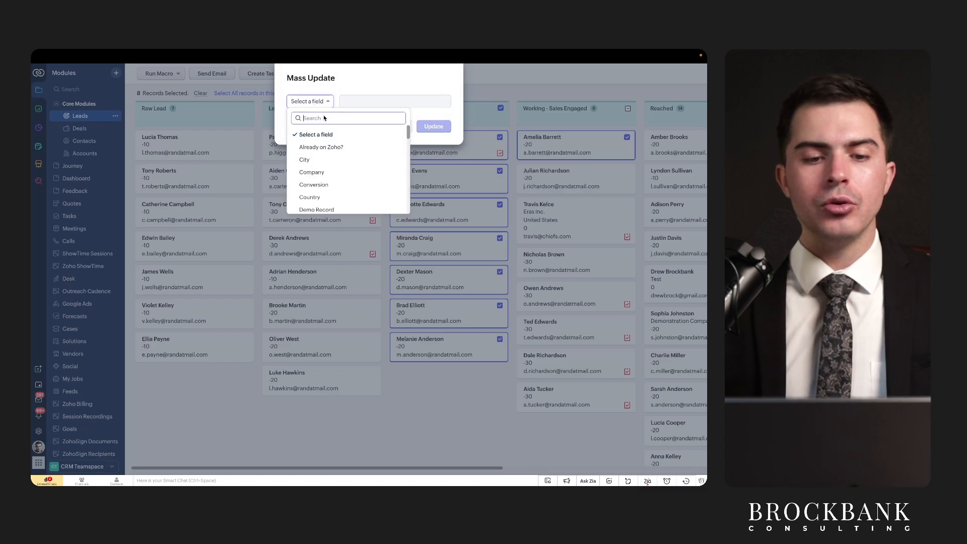
{"action": "type", "text": "sal"}
{"action": "type", "text": "ti"}
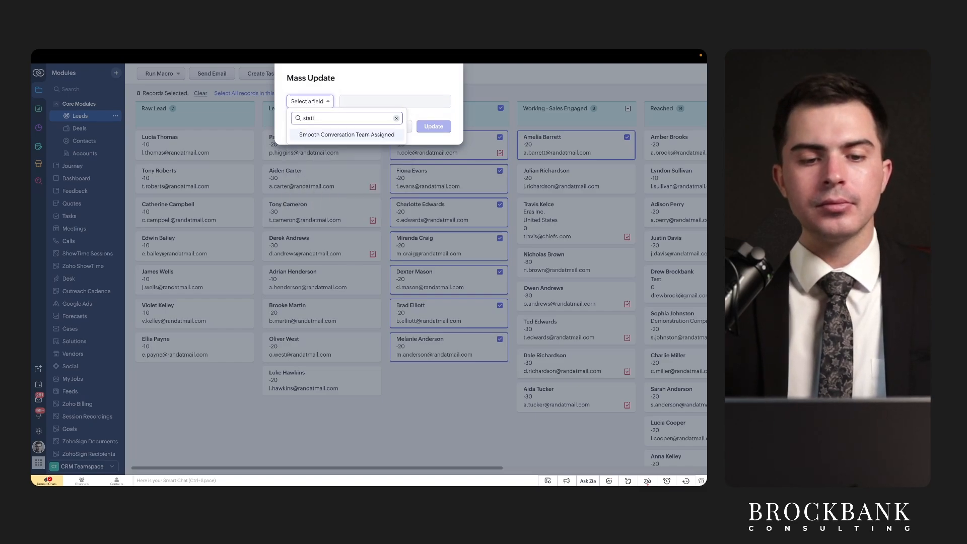
{"action": "type", "text": "s"}
{"action": "type", "text": "us"}
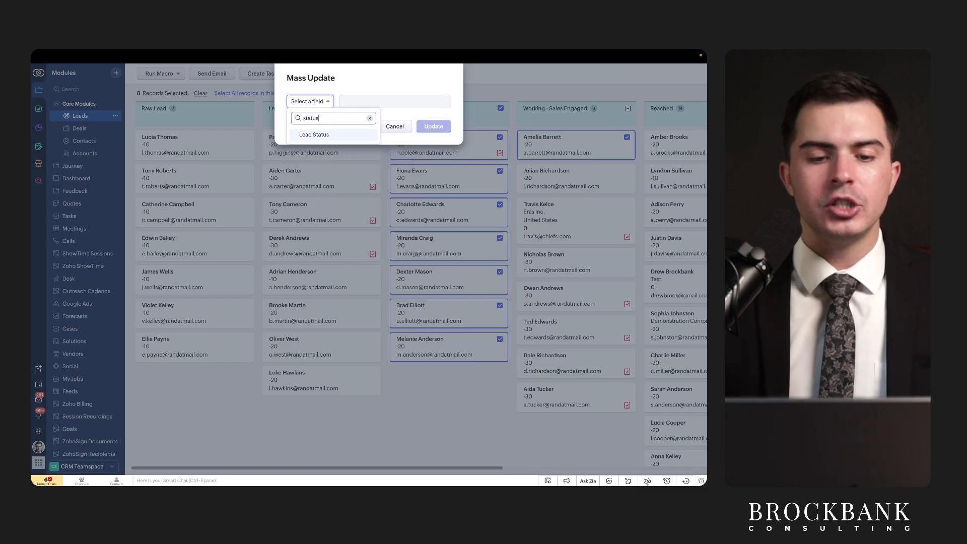
{"action": "left_click", "coordinate": [342, 134]}
{"action": "left_click", "coordinate": [392, 102]}
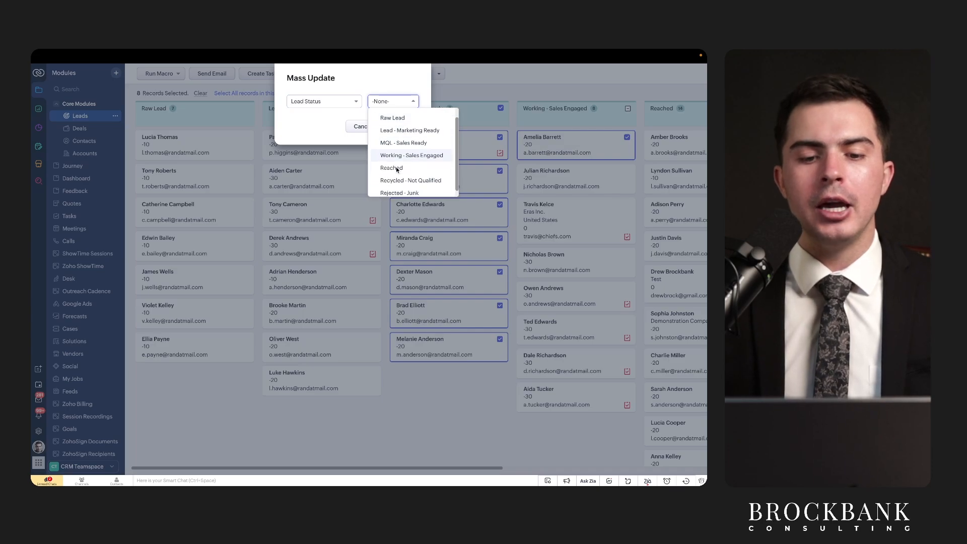
{"action": "left_click_drag", "start_coordinate": [381, 159], "coordinate": [437, 160]}
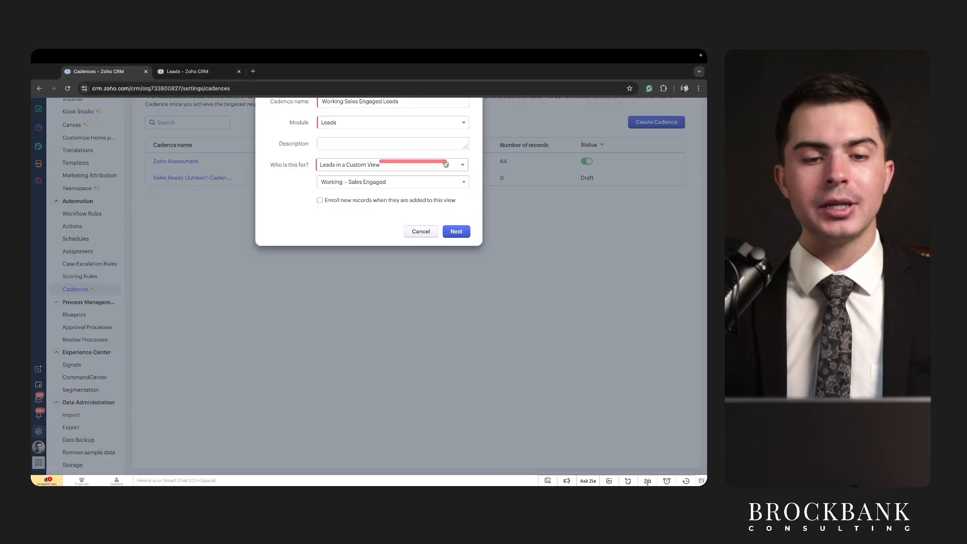
Check the cadence's chosen custom view, then cancel the mass update and clear the lead selection on the board.
{"action": "left_click_drag", "start_coordinate": [322, 186], "coordinate": [381, 187]}
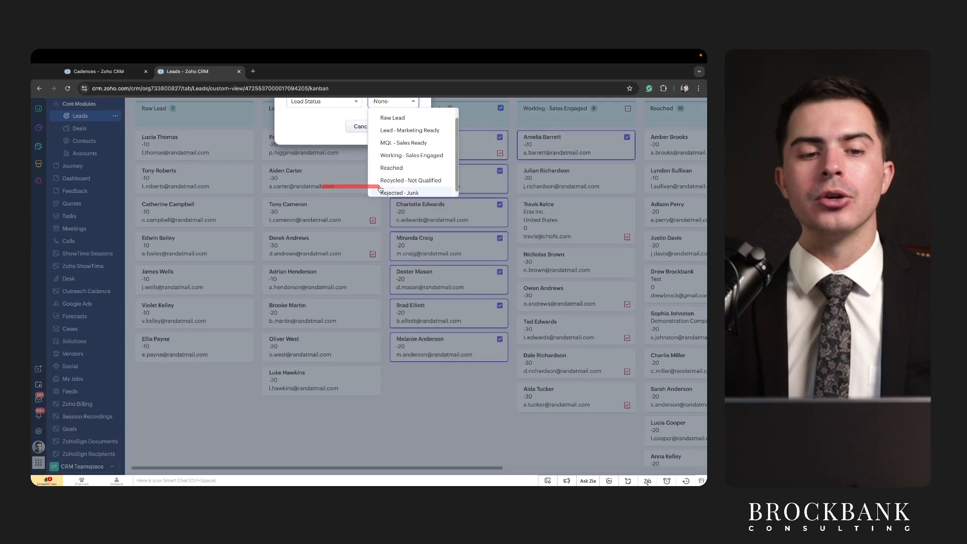
{"action": "left_click", "coordinate": [342, 137]}
{"action": "left_click", "coordinate": [355, 126]}
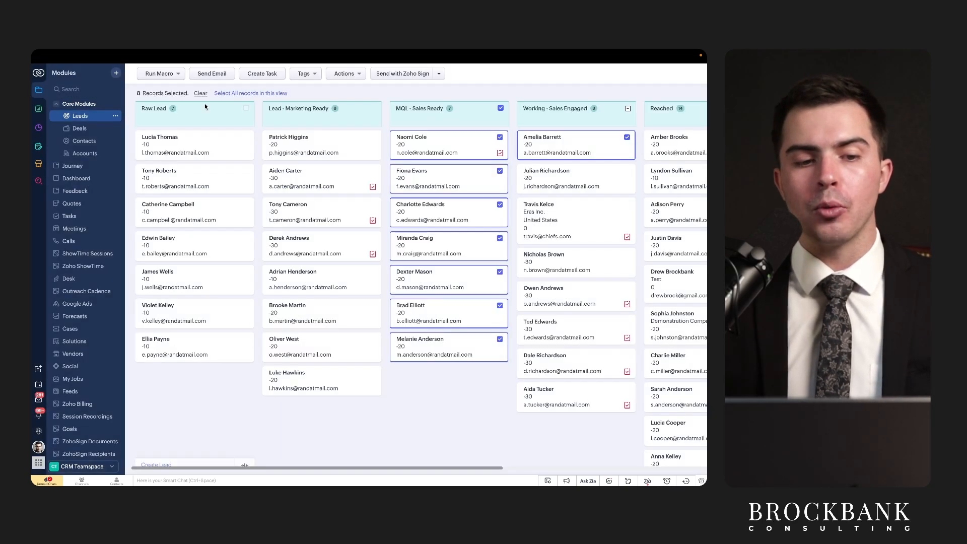
{"action": "left_click", "coordinate": [167, 94]}
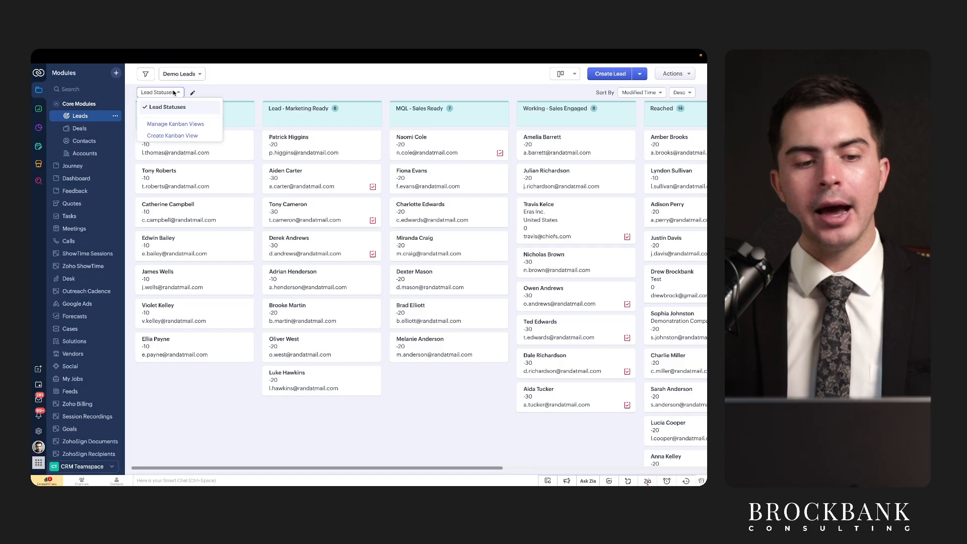
Search the Leads module's custom views for "sales engaged".
{"action": "left_click", "coordinate": [190, 74]}
{"action": "type", "text": "sales"}
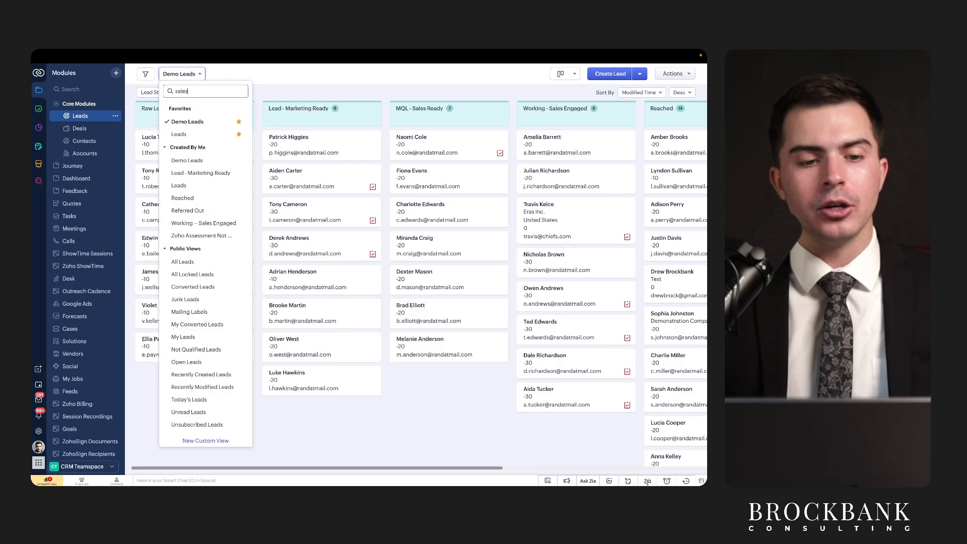
{"action": "type", "text": " engag"}
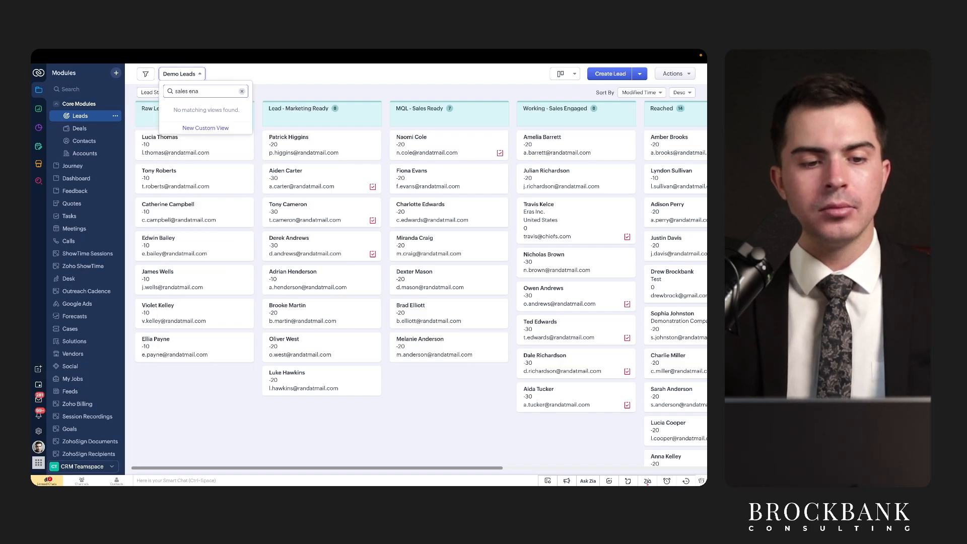
{"action": "type", "text": "ed"}
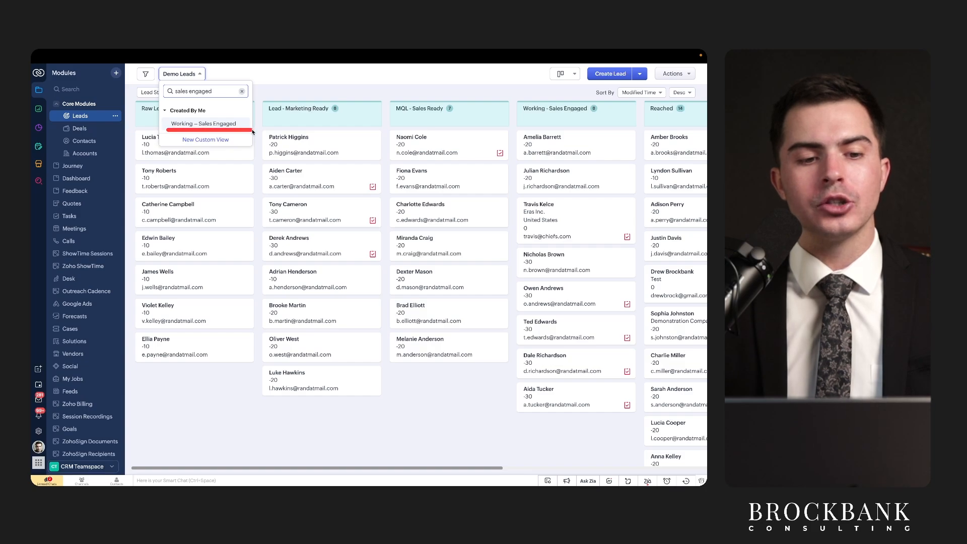
Return to the cadence setup and enable enrolling new records added to the view, when they meet custom view criteria.
{"action": "left_click", "coordinate": [124, 76]}
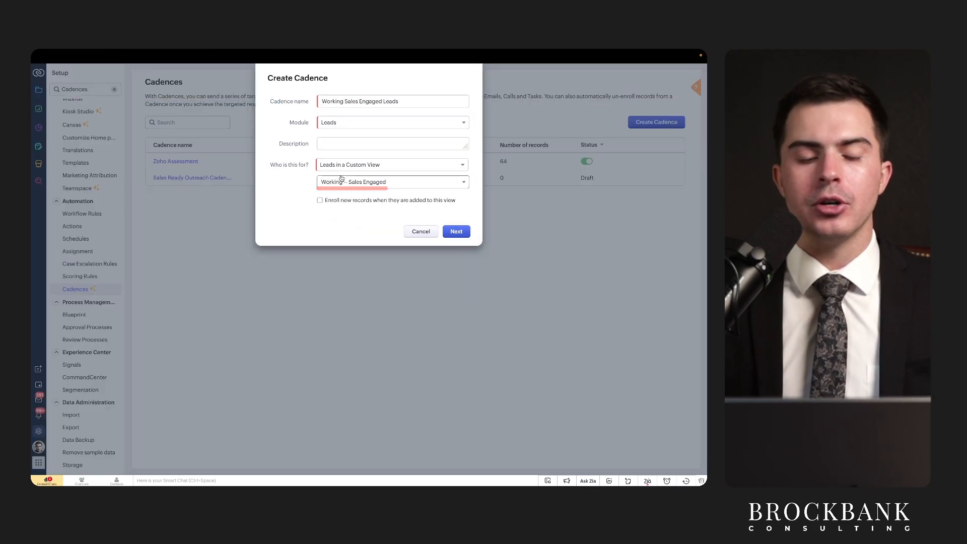
{"action": "left_click_drag", "start_coordinate": [315, 170], "coordinate": [389, 171]}
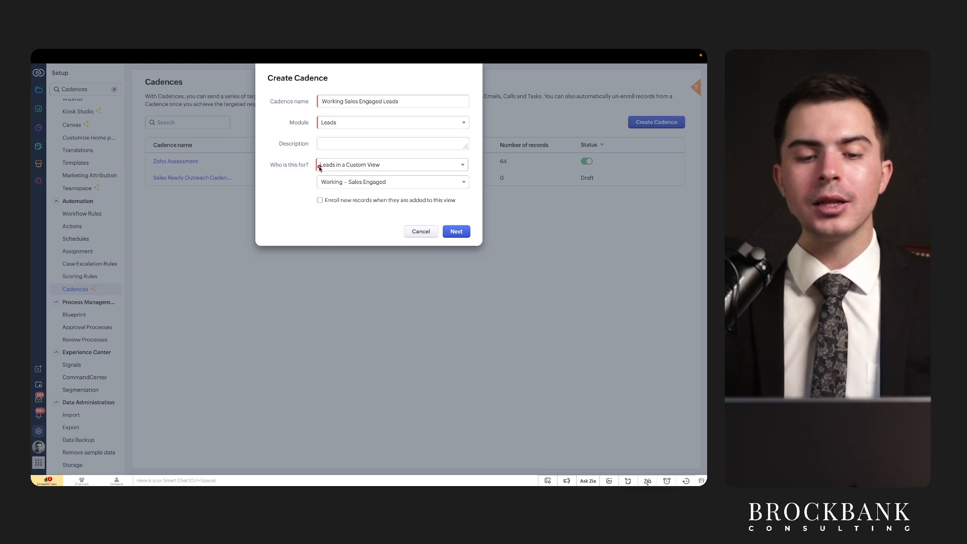
{"action": "left_click_drag", "start_coordinate": [319, 168], "coordinate": [393, 170]}
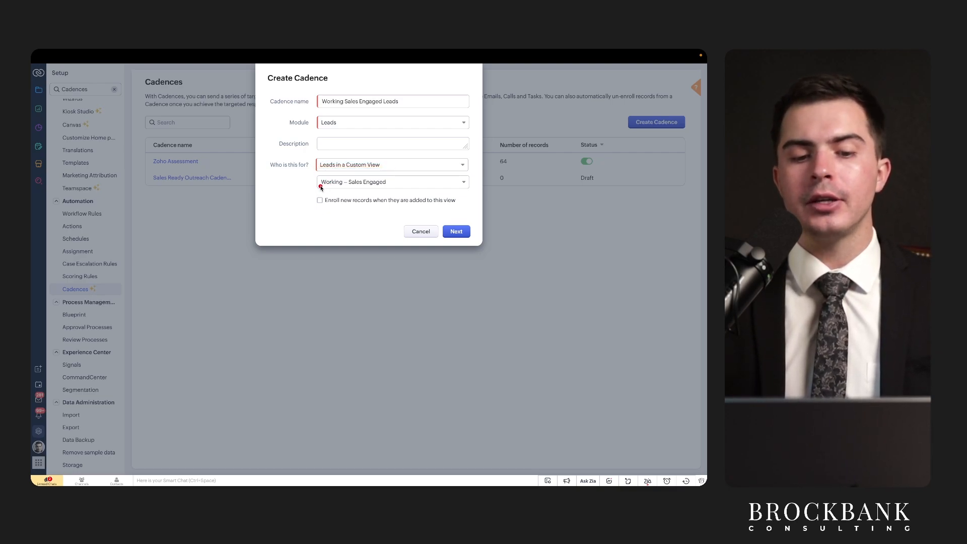
{"action": "left_click_drag", "start_coordinate": [323, 190], "coordinate": [398, 188]}
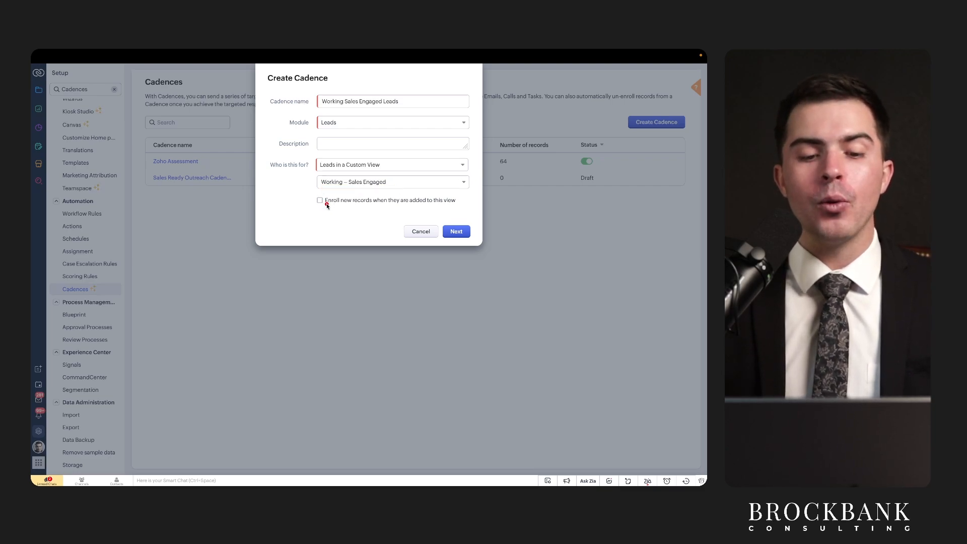
{"action": "left_click_drag", "start_coordinate": [326, 204], "coordinate": [464, 206]}
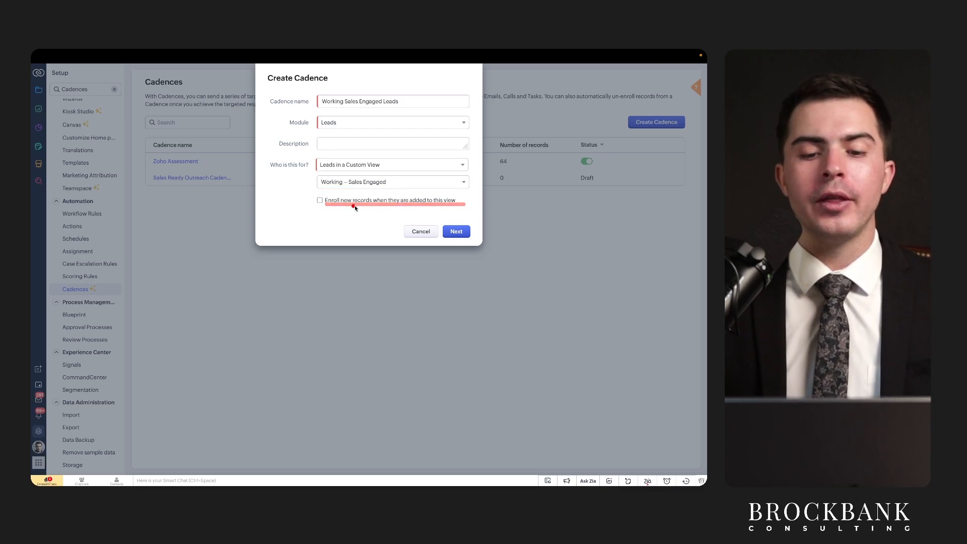
{"action": "left_click", "coordinate": [326, 201]}
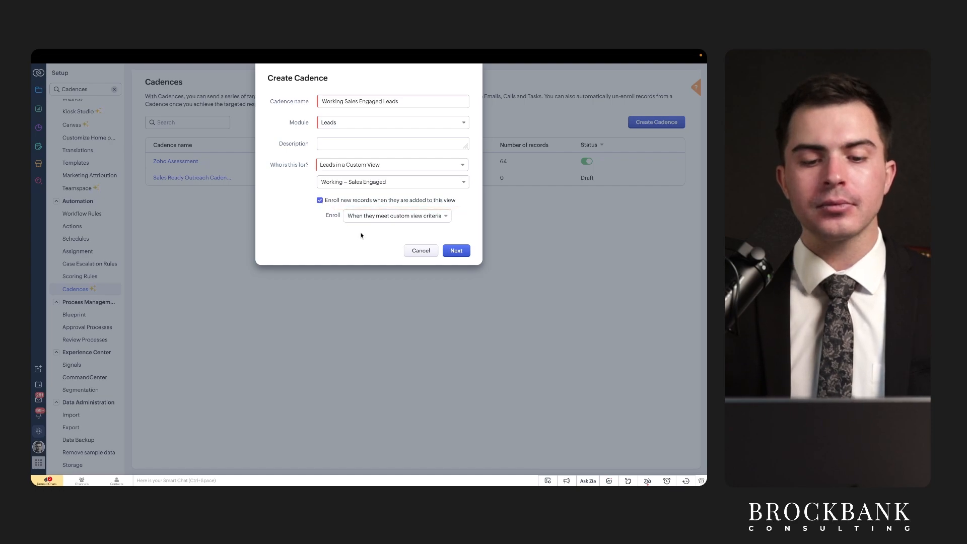
{"action": "left_click_drag", "start_coordinate": [351, 218], "coordinate": [447, 220]}
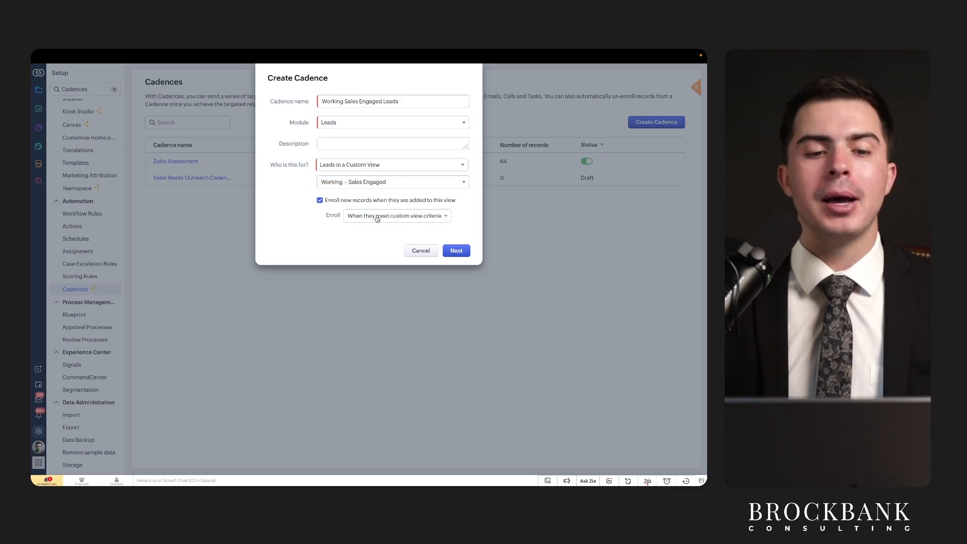
Close the view list on the Leads board, then open the SOPs manual of The School of Practical Excellence in Zoho Learn.
{"action": "left_click", "coordinate": [204, 71]}
{"action": "left_click", "coordinate": [415, 393]}
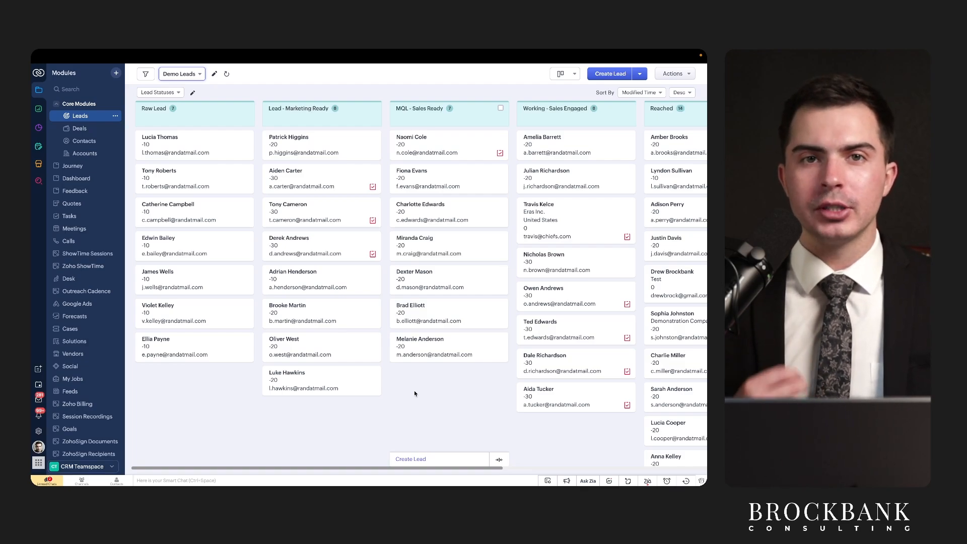
{"action": "key", "text": "ctrl+t"}
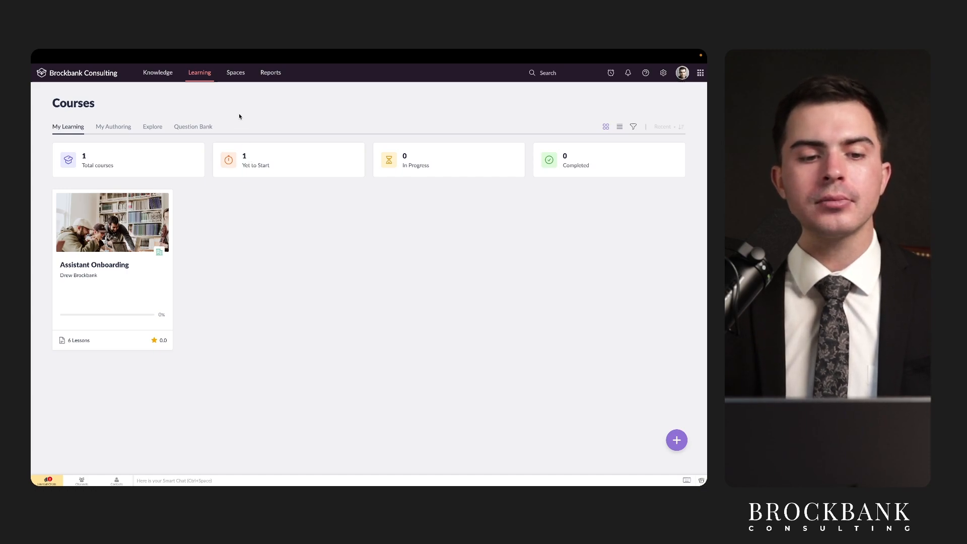
{"action": "left_click", "coordinate": [235, 73]}
{"action": "left_click", "coordinate": [120, 194]}
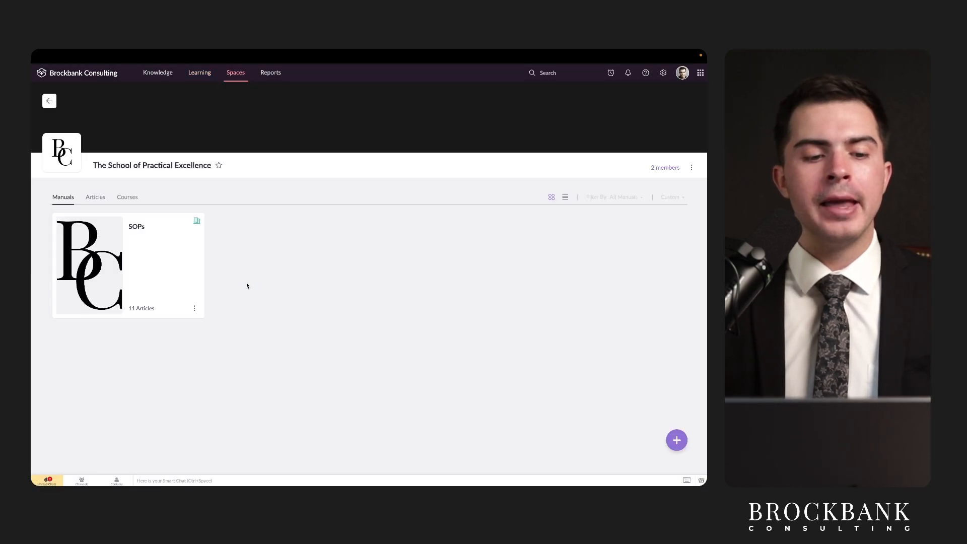
{"action": "left_click", "coordinate": [151, 265]}
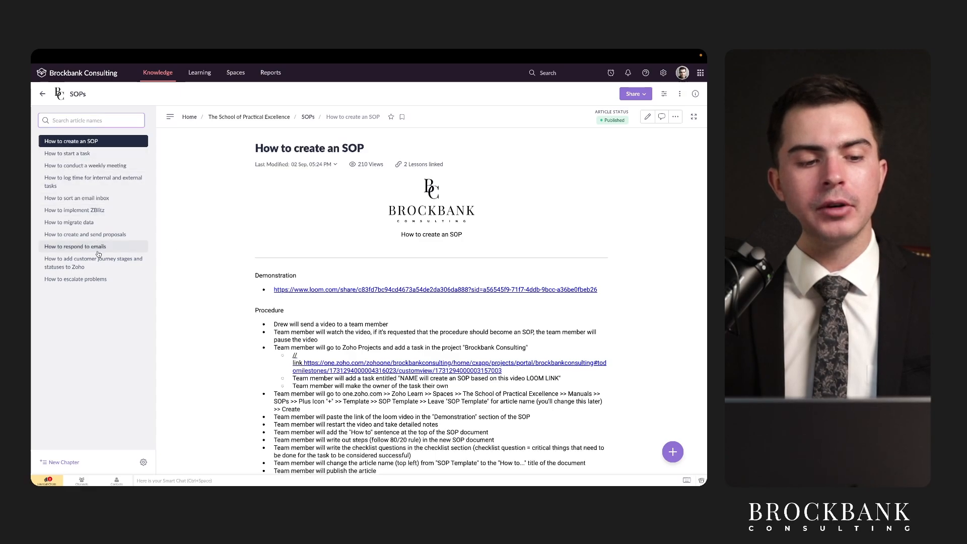
Examine the How to create an SOP article, including its title and the video link in the Demonstration section.
{"action": "left_click_drag", "start_coordinate": [42, 147], "coordinate": [118, 147]}
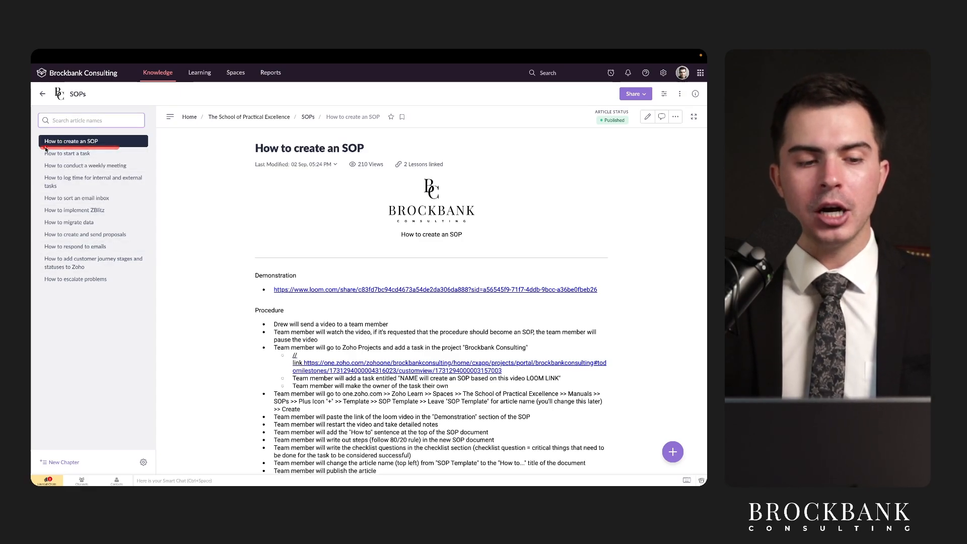
{"action": "left_click_drag", "start_coordinate": [43, 148], "coordinate": [142, 148]}
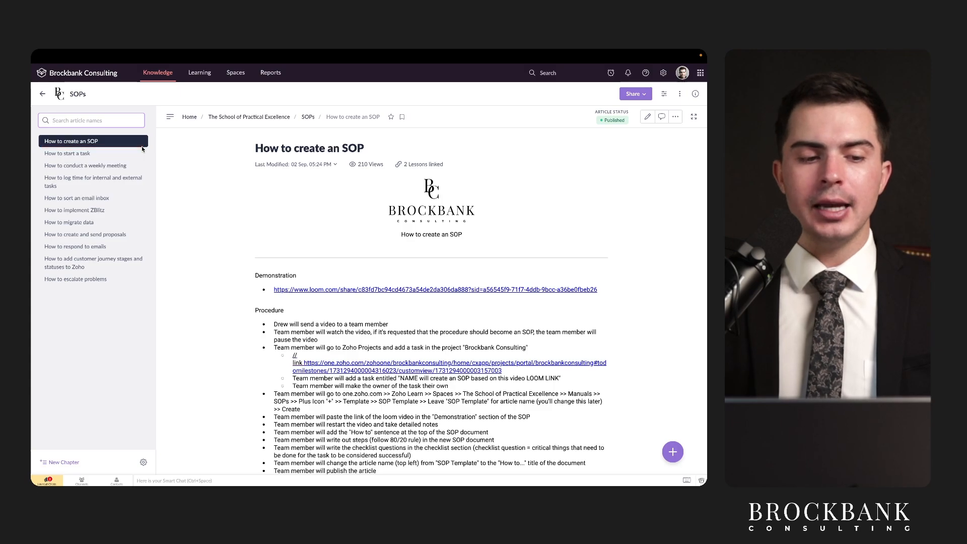
{"action": "left_click_drag", "start_coordinate": [256, 155], "coordinate": [391, 155]}
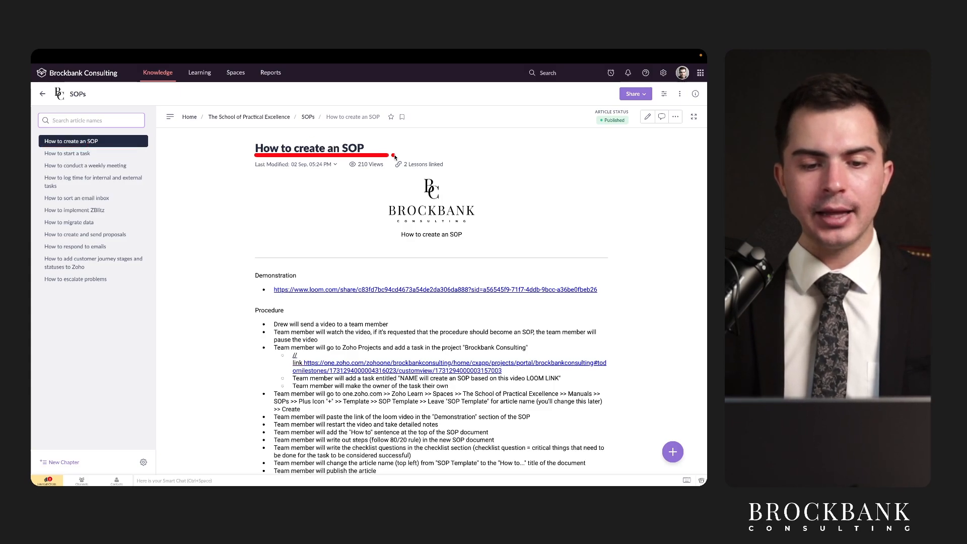
{"action": "scroll", "coordinate": [429, 296], "scroll_direction": "down", "scroll_amount": 2}
{"action": "left_click_drag", "start_coordinate": [271, 215], "coordinate": [602, 220]}
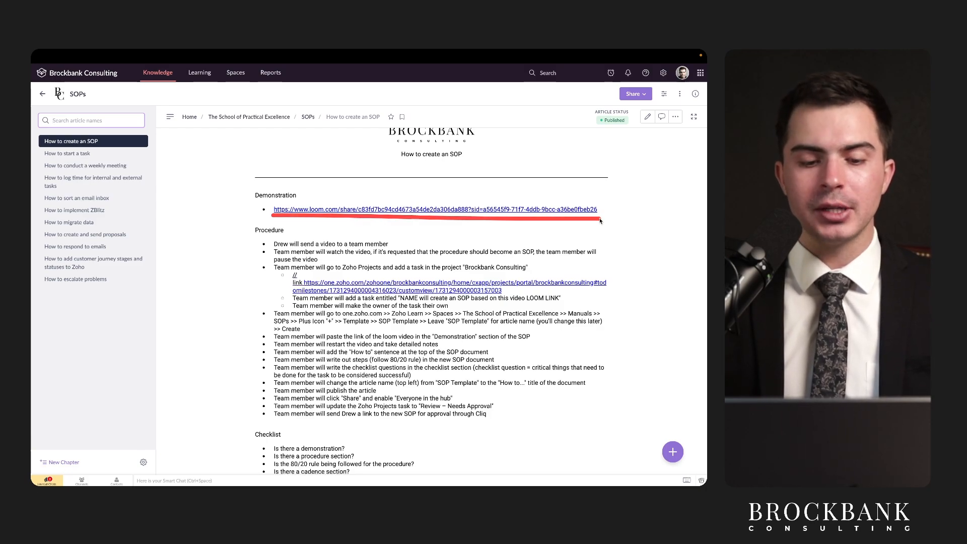
Examine the How to create an SOP article's Procedure and Checklist sections, its title and its demonstration video link.
{"action": "scroll", "coordinate": [429, 282], "scroll_direction": "down", "scroll_amount": 2}
{"action": "left_click_drag", "start_coordinate": [269, 161], "coordinate": [349, 162]}
{"action": "left_click_drag", "start_coordinate": [253, 186], "coordinate": [337, 186]}
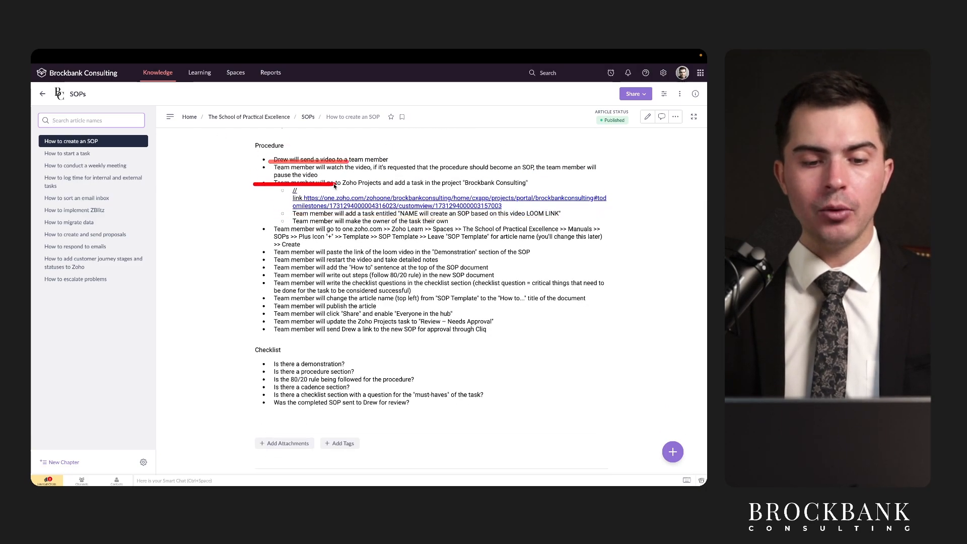
{"action": "left_click_drag", "start_coordinate": [271, 246], "coordinate": [336, 246]}
{"action": "scroll", "coordinate": [337, 248], "scroll_direction": "up", "scroll_amount": 4}
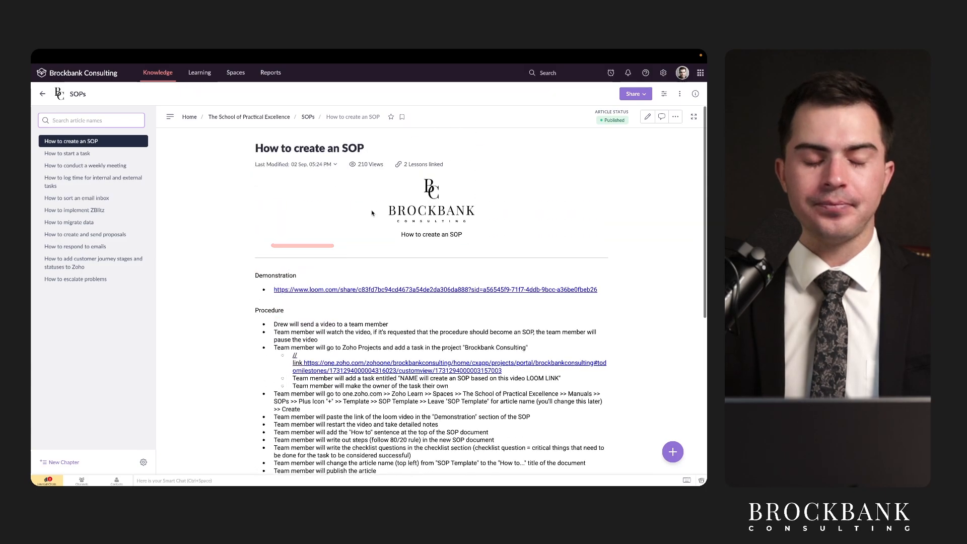
{"action": "left_click_drag", "start_coordinate": [247, 156], "coordinate": [396, 157]}
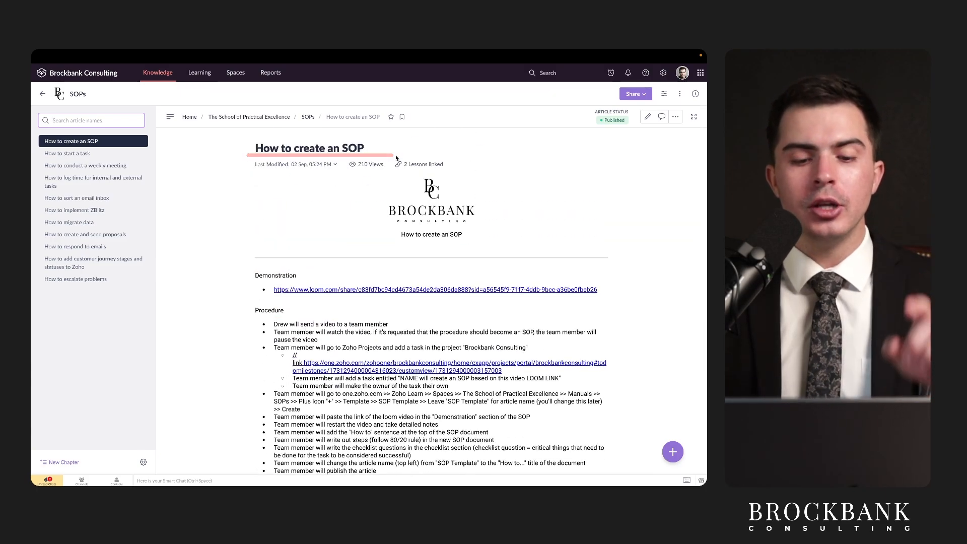
{"action": "left_click_drag", "start_coordinate": [271, 297], "coordinate": [526, 296]}
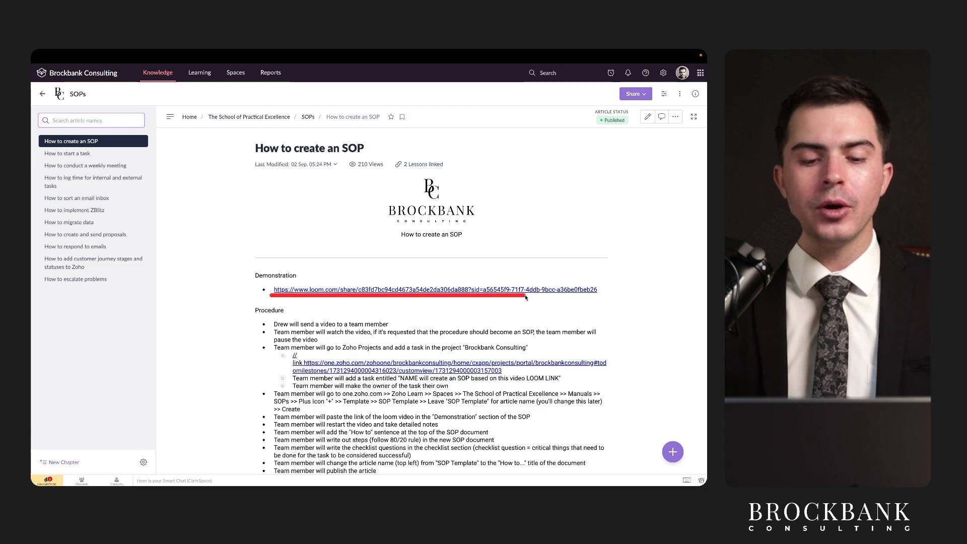
{"action": "scroll", "coordinate": [262, 217], "scroll_direction": "down", "scroll_amount": 3}
{"action": "left_click_drag", "start_coordinate": [262, 217], "coordinate": [351, 213]}
{"action": "scroll", "coordinate": [350, 214], "scroll_direction": "up", "scroll_amount": 3}
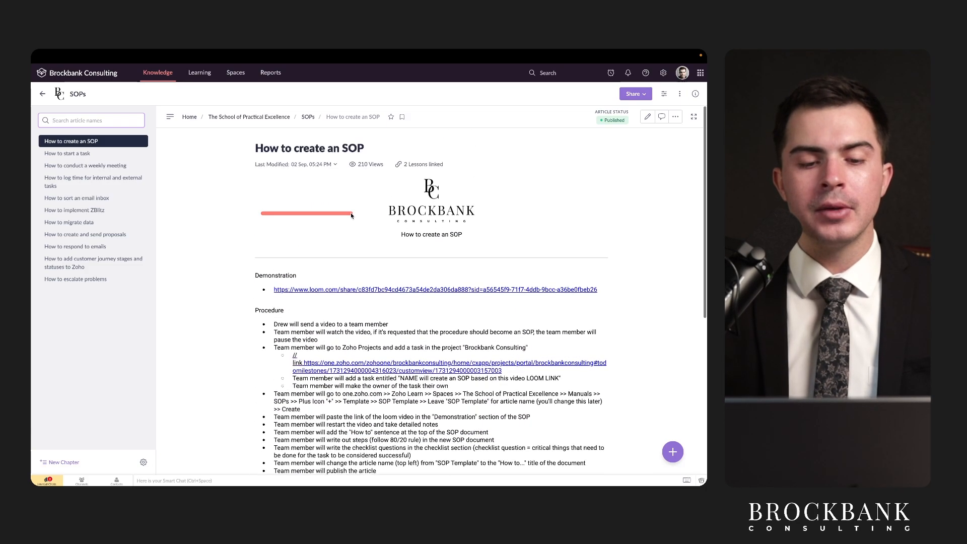
{"action": "left_click_drag", "start_coordinate": [257, 162], "coordinate": [397, 165]}
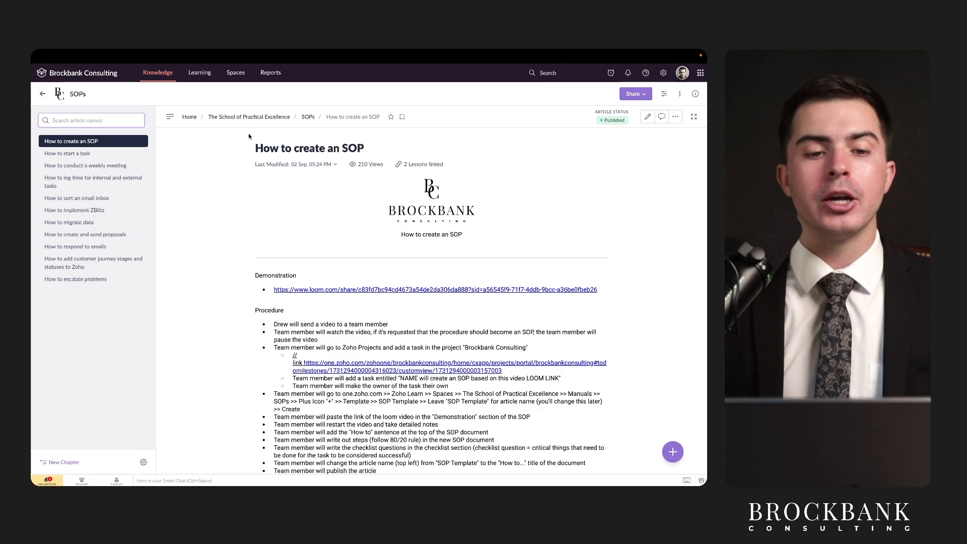
Return to the Create Cadence form in Zoho CRM, check the enrollment criteria and proceed to the follow-up builder.
{"action": "left_click", "coordinate": [181, 71]}
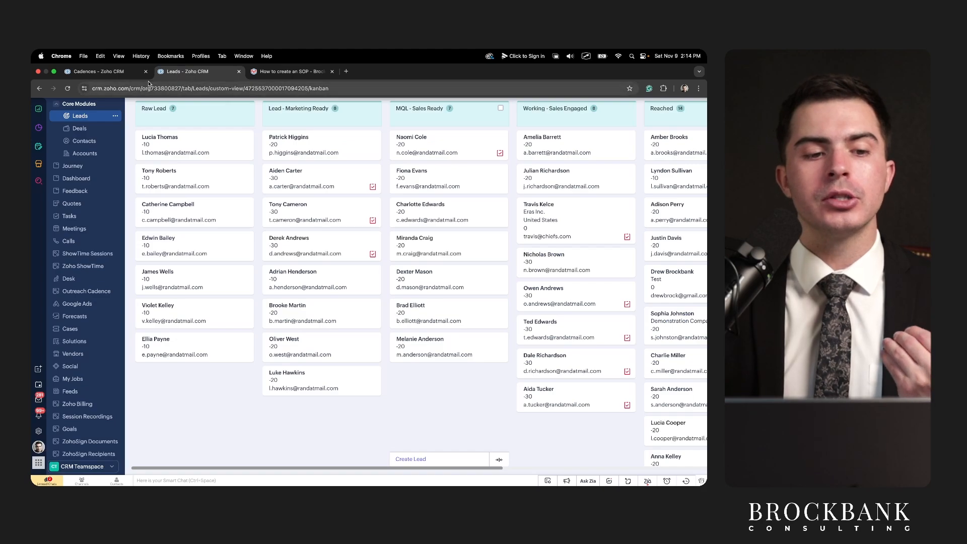
{"action": "left_click", "coordinate": [111, 72]}
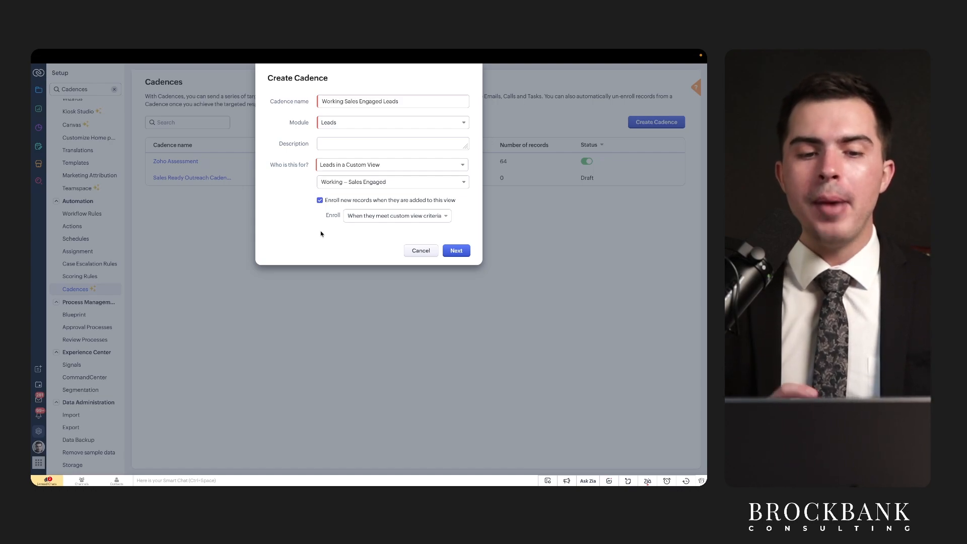
{"action": "left_click_drag", "start_coordinate": [345, 224], "coordinate": [469, 223]}
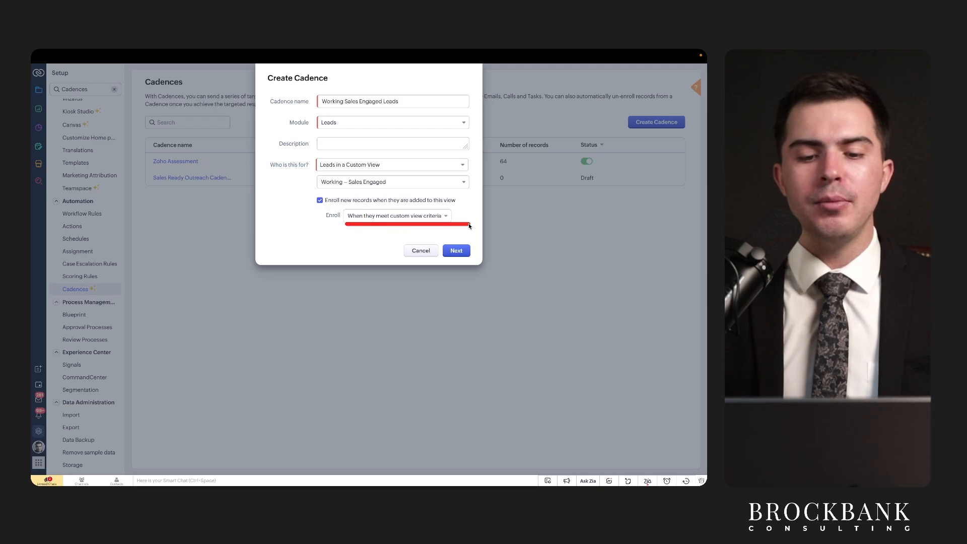
{"action": "left_click", "coordinate": [458, 252]}
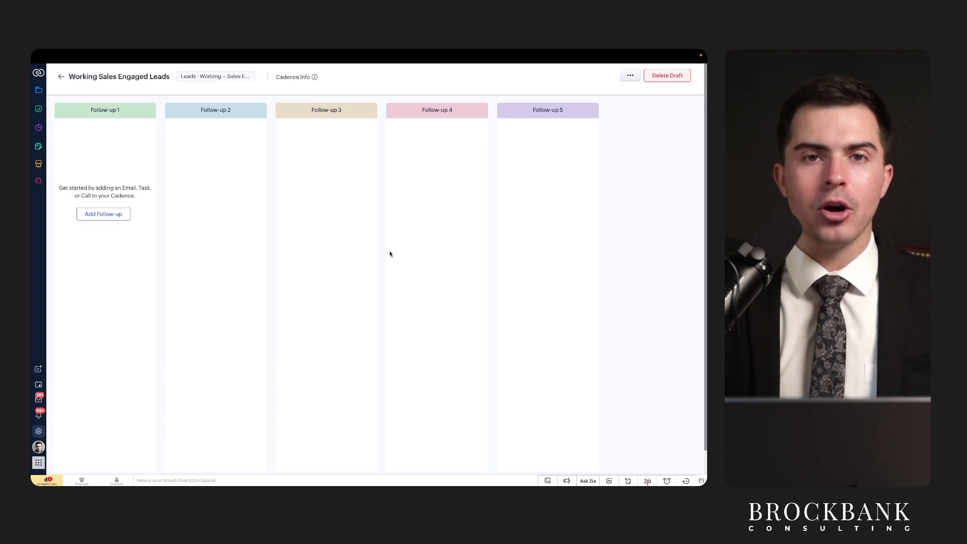
Add an email as Follow-up 1, sent immediately after enrollment, with the lead's Email field as recipient.
{"action": "mouse_move", "coordinate": [206, 49]}
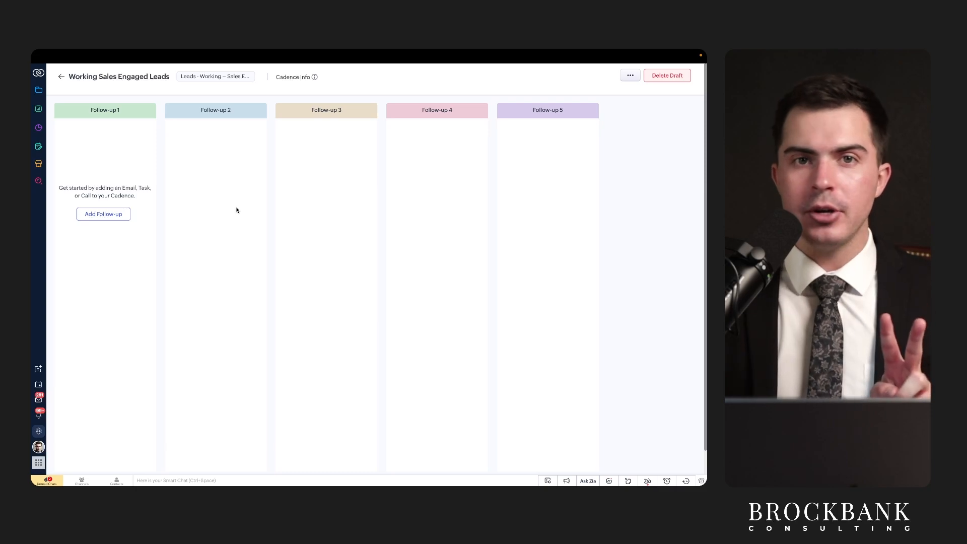
{"action": "left_click_drag", "start_coordinate": [84, 117], "coordinate": [133, 116]}
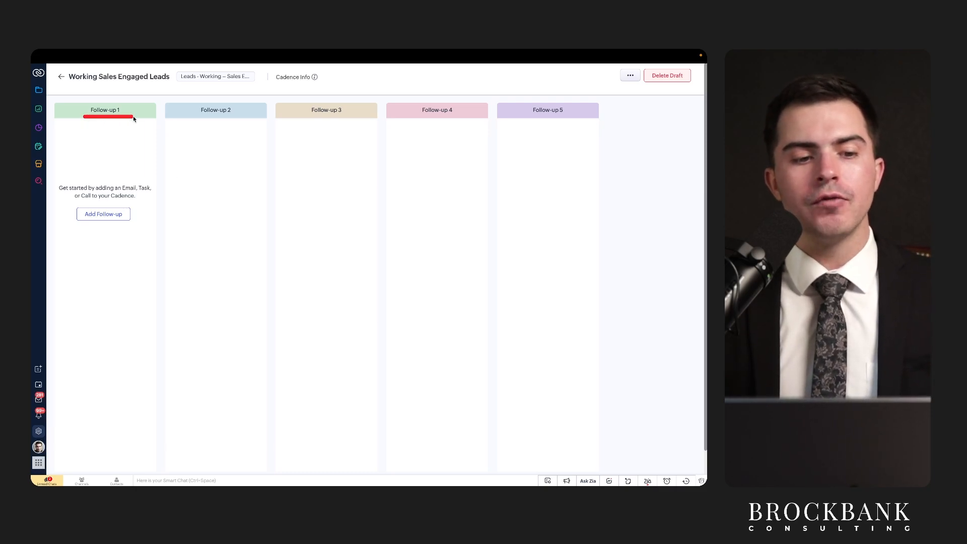
{"action": "left_click", "coordinate": [115, 216]}
{"action": "left_click", "coordinate": [107, 231]}
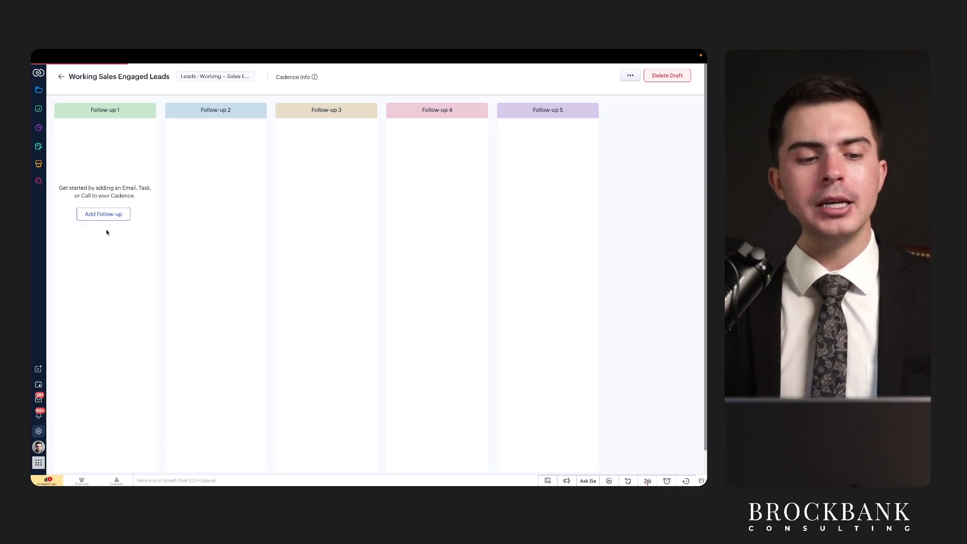
{"action": "left_click", "coordinate": [348, 105]}
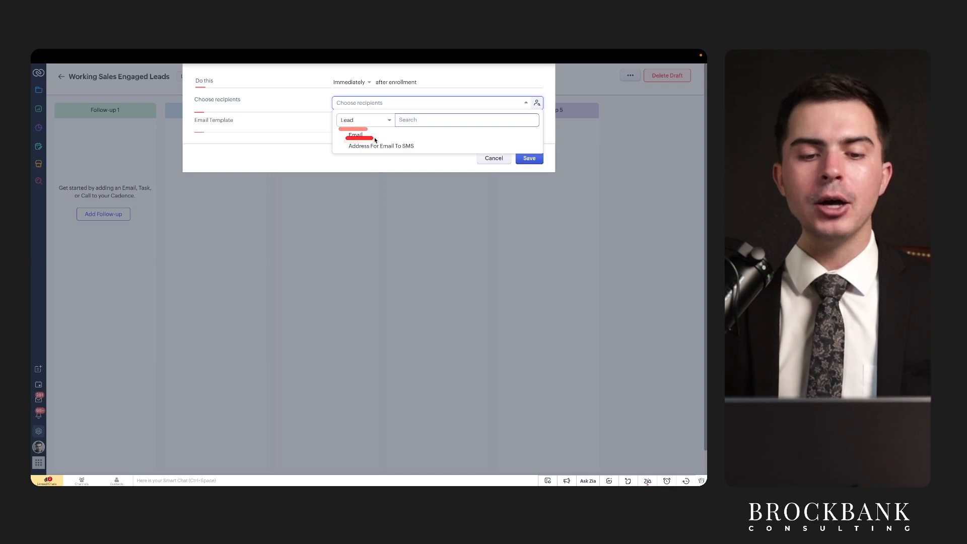
{"action": "left_click", "coordinate": [351, 134]}
{"action": "left_click", "coordinate": [351, 168]}
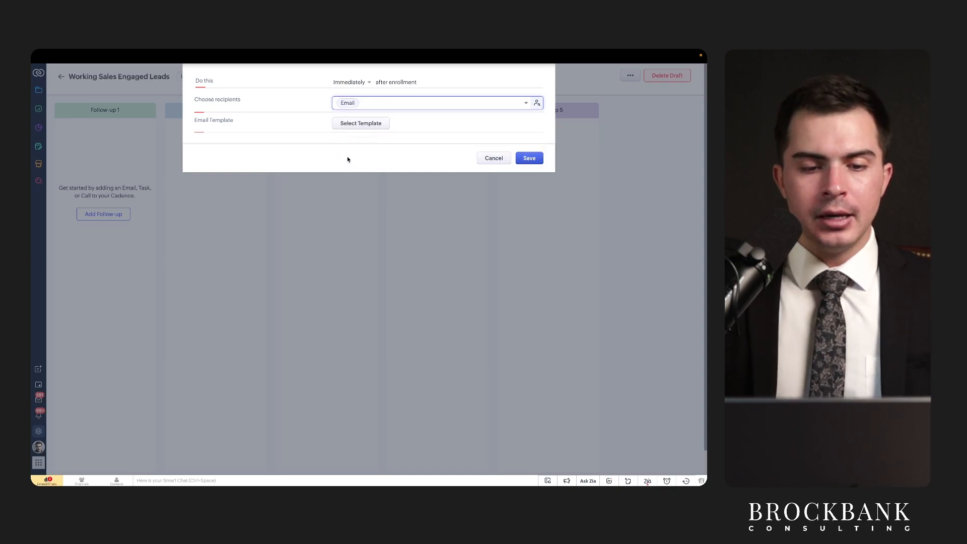
Review the other lead fields available as recipients for the follow-up email, keeping Email as the recipient.
{"action": "left_click", "coordinate": [361, 108]}
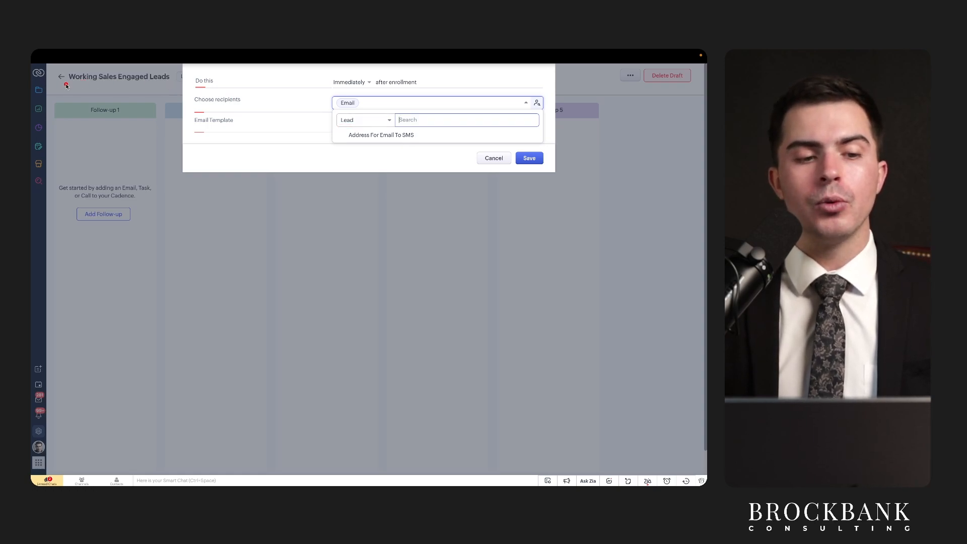
{"action": "left_click_drag", "start_coordinate": [63, 84], "coordinate": [201, 85]}
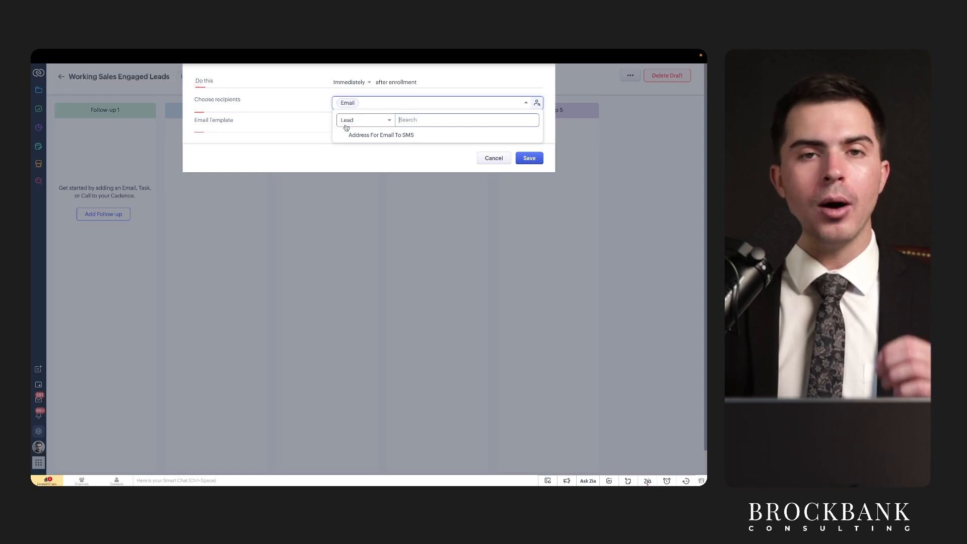
{"action": "left_click_drag", "start_coordinate": [342, 124], "coordinate": [391, 126]}
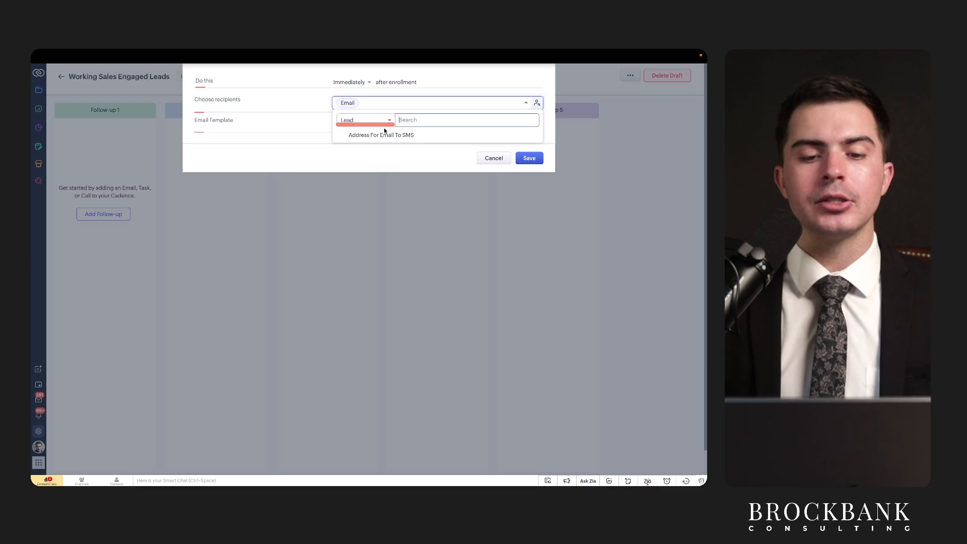
{"action": "left_click", "coordinate": [308, 135]}
{"action": "left_click_drag", "start_coordinate": [337, 107], "coordinate": [363, 108]}
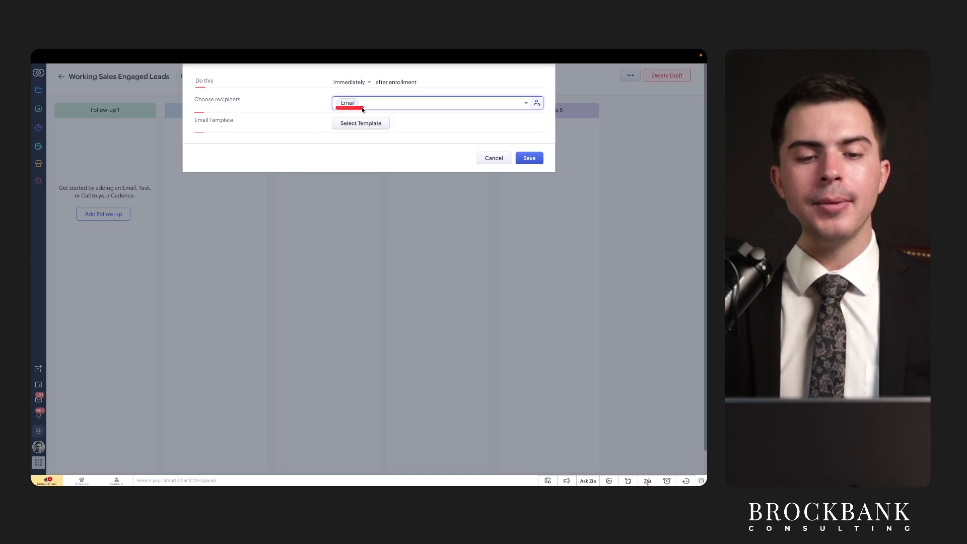
Start creating a new email template for the follow-up using the HTML / plain text option.
{"action": "left_click_drag", "start_coordinate": [182, 126], "coordinate": [203, 127]}
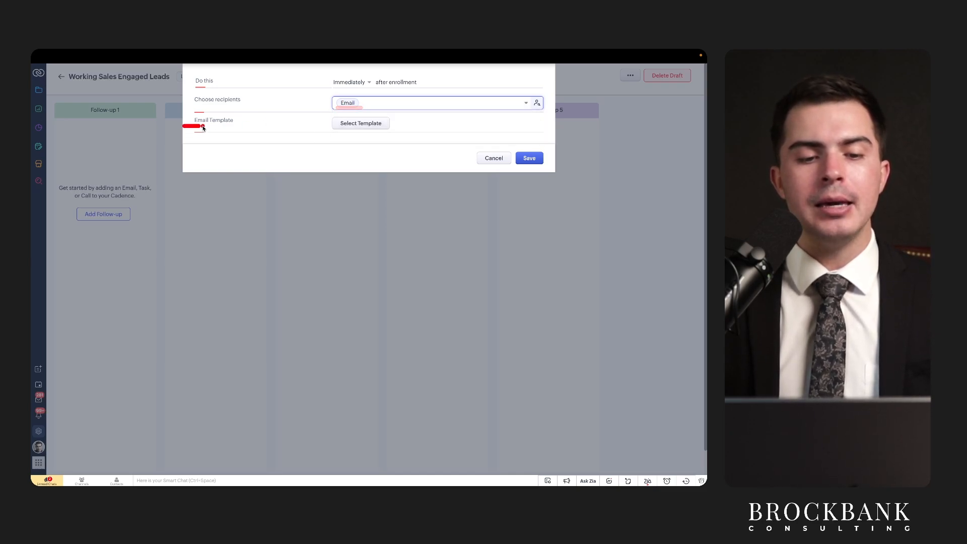
{"action": "left_click", "coordinate": [361, 123]}
{"action": "left_click", "coordinate": [495, 96]}
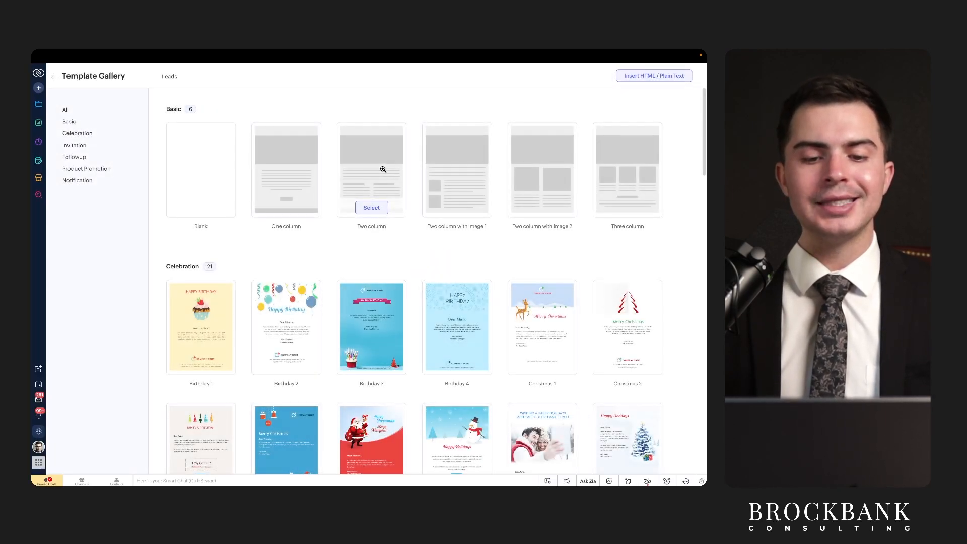
{"action": "left_click_drag", "start_coordinate": [616, 83], "coordinate": [669, 83]}
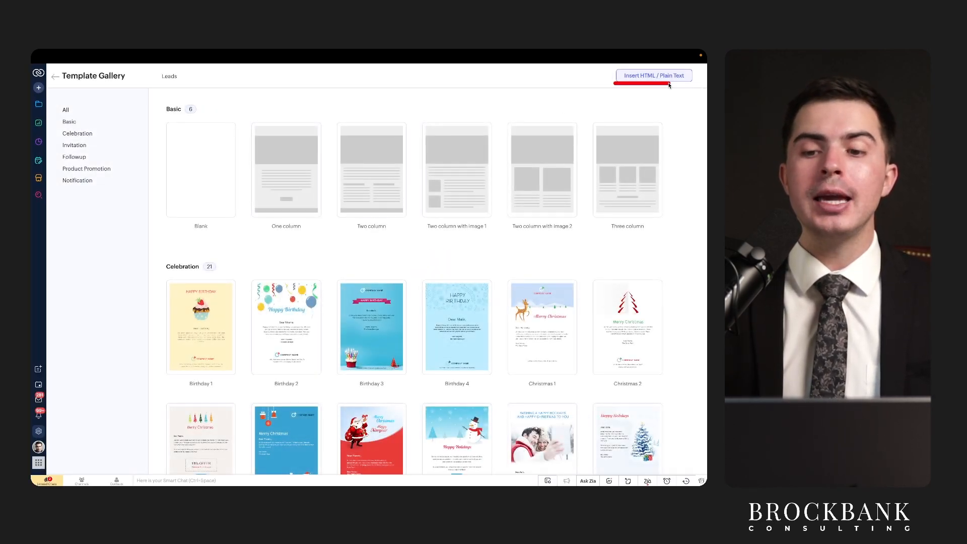
{"action": "left_click", "coordinate": [658, 76]}
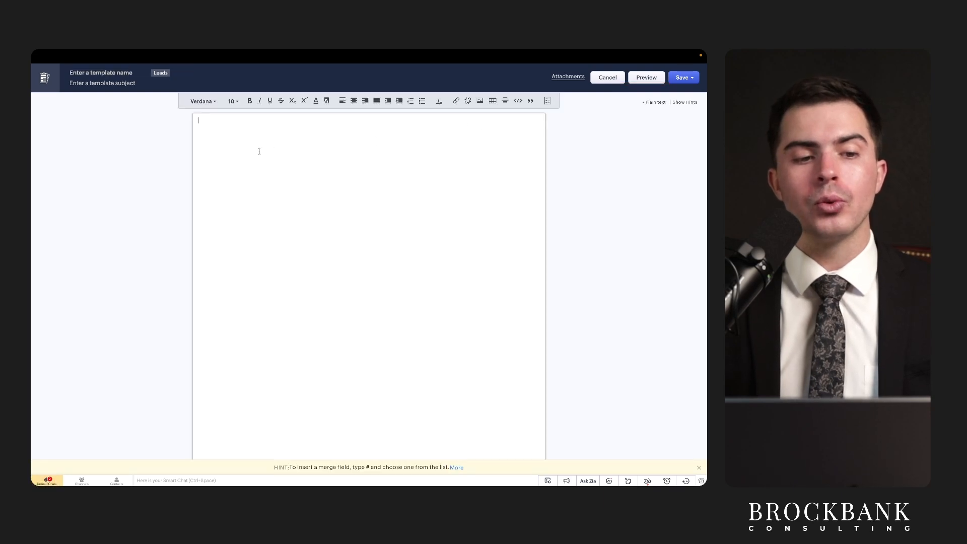
Name the email template Outreach Attempt 1.
{"action": "left_click", "coordinate": [116, 72]}
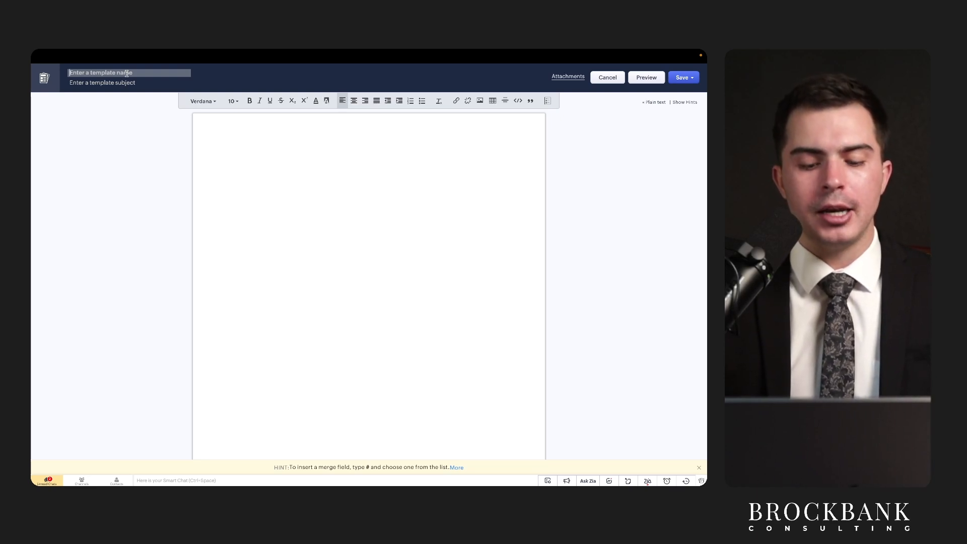
{"action": "type", "text": "Outreach a"}
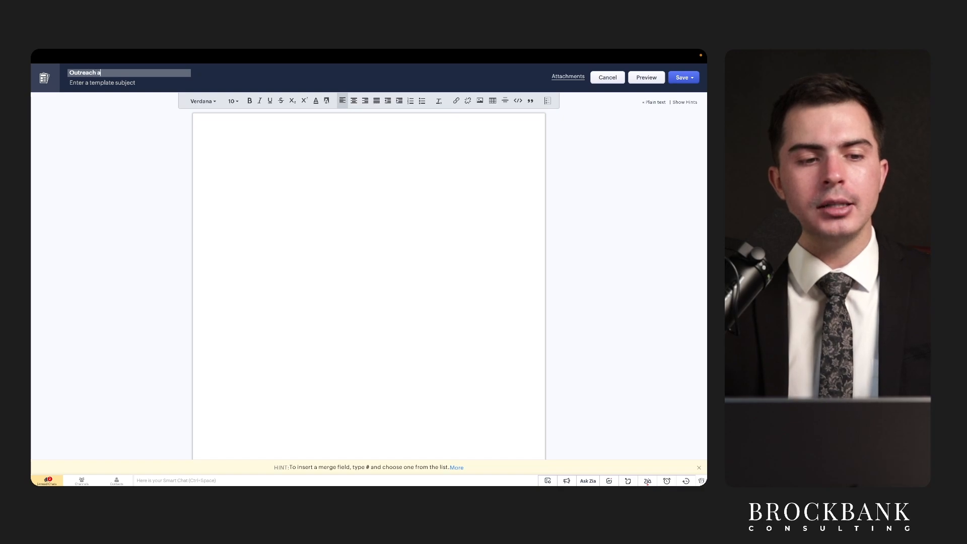
{"action": "type", "text": "ttempt 1"}
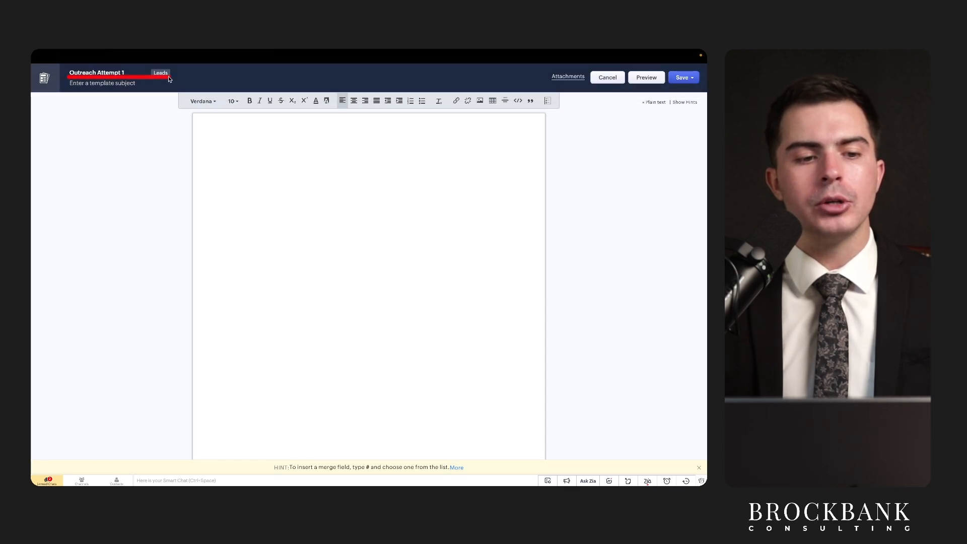
Insert the Leads First Name merge field in the template's subject line.
{"action": "left_click", "coordinate": [118, 84]}
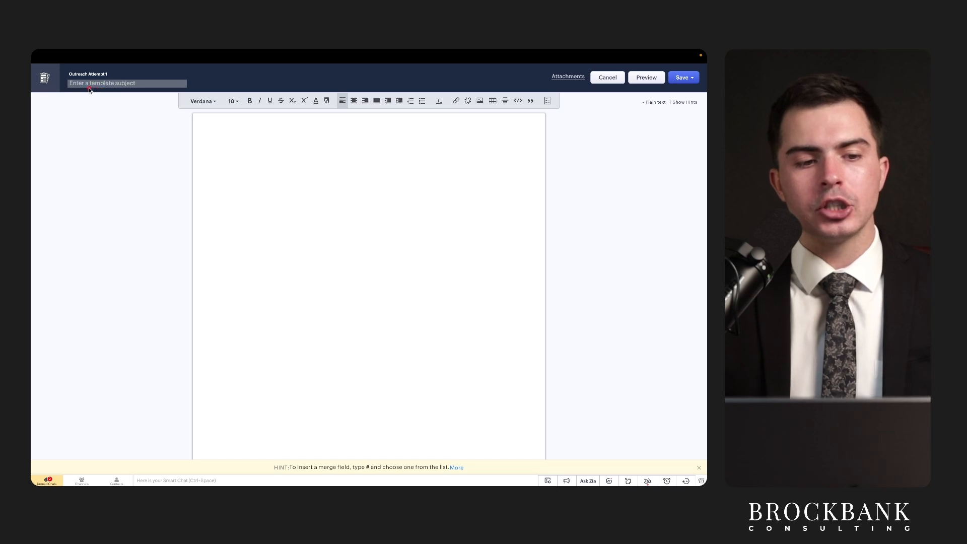
{"action": "left_click_drag", "start_coordinate": [88, 88], "coordinate": [165, 88]}
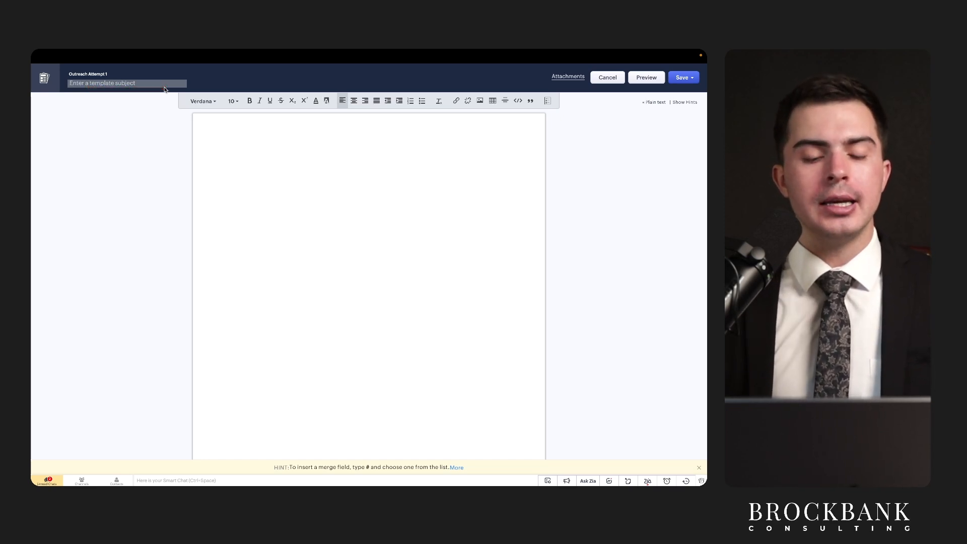
{"action": "type", "text": "#first"}
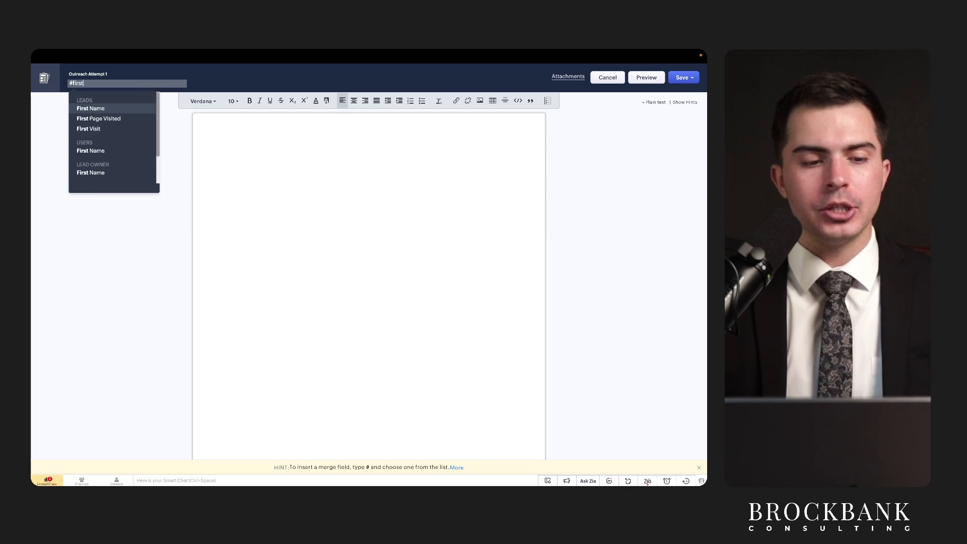
{"action": "key", "text": "Return"}
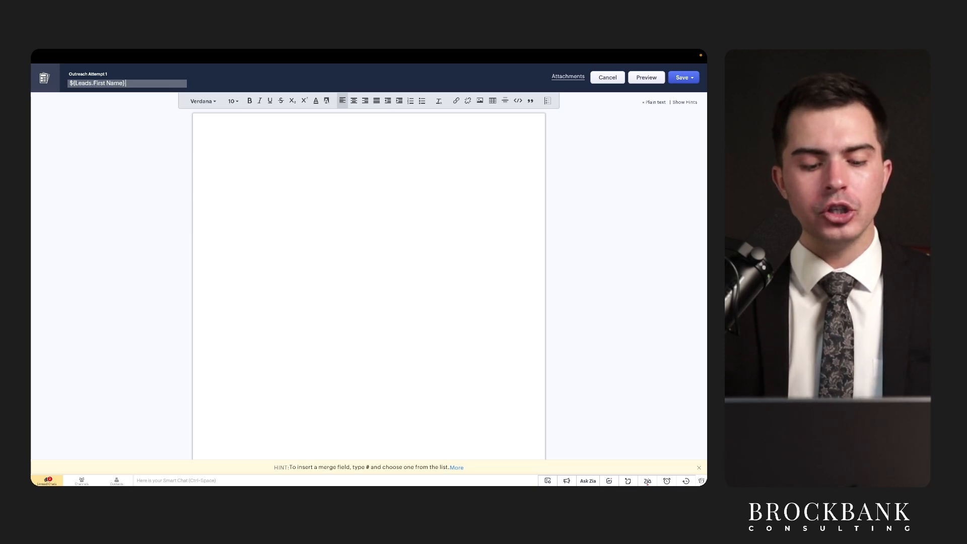
Look through the Leads merge fields available for the template's subject line.
{"action": "type", "text": "#"}
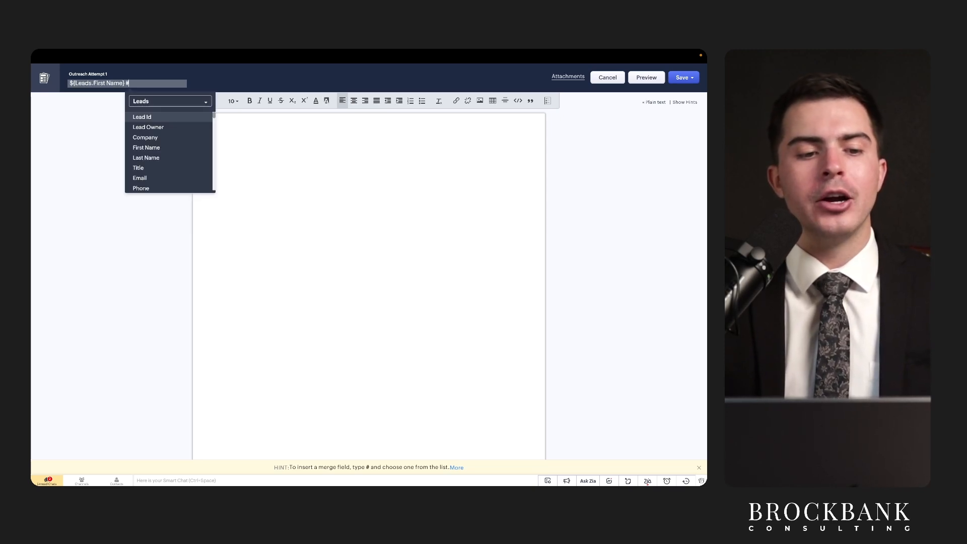
{"action": "mouse_move", "coordinate": [128, 119]}
{"action": "left_mouse_down"}
{"action": "mouse_move", "coordinate": [156, 119]}
{"action": "mouse_move", "coordinate": [147, 133]}
{"action": "left_mouse_up"}
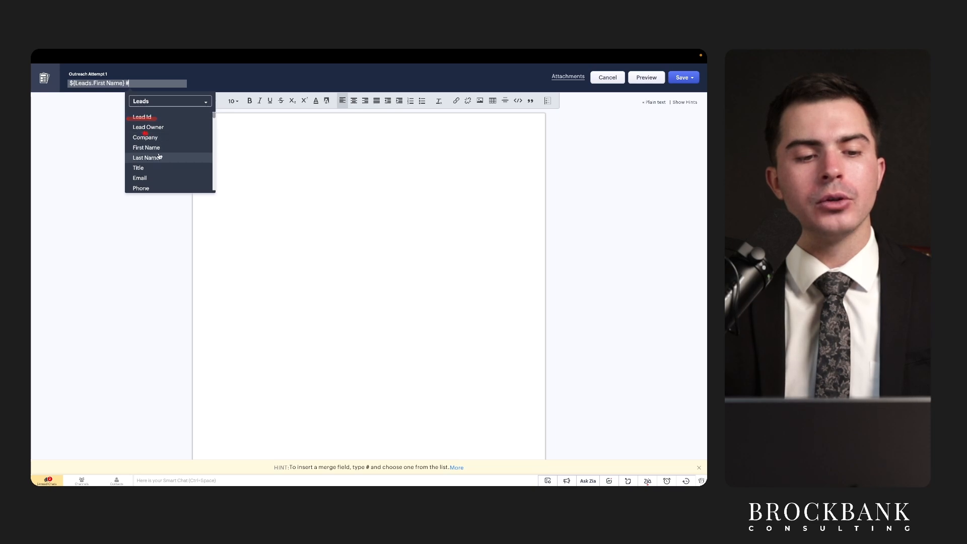
{"action": "scroll", "coordinate": [159, 157], "scroll_direction": "down", "scroll_amount": 5}
{"action": "scroll", "coordinate": [156, 157], "scroll_direction": "up", "scroll_amount": 5}
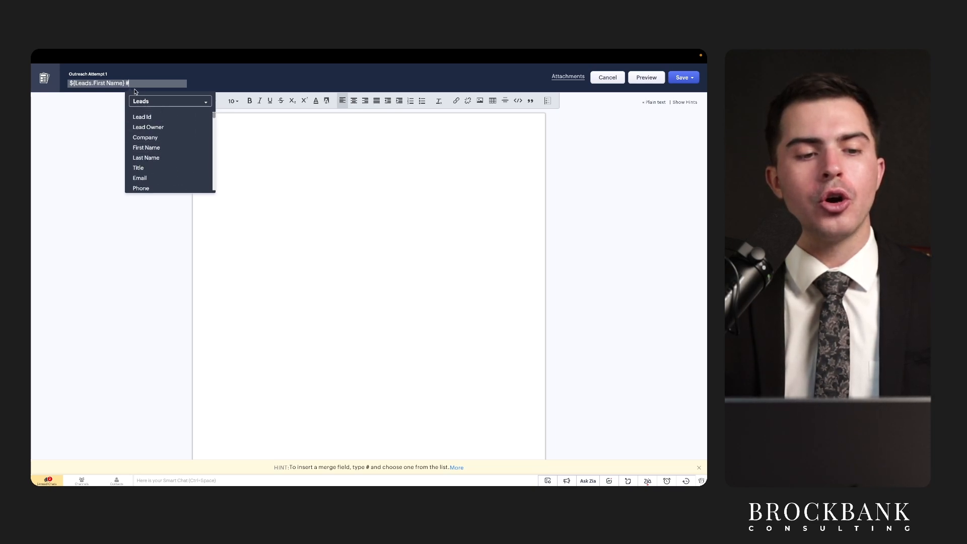
Remove the extra # from the subject and add the word Hello after the First Name merge field.
{"action": "key", "text": "BackSpace"}
{"action": "key", "text": "BackSpace"}
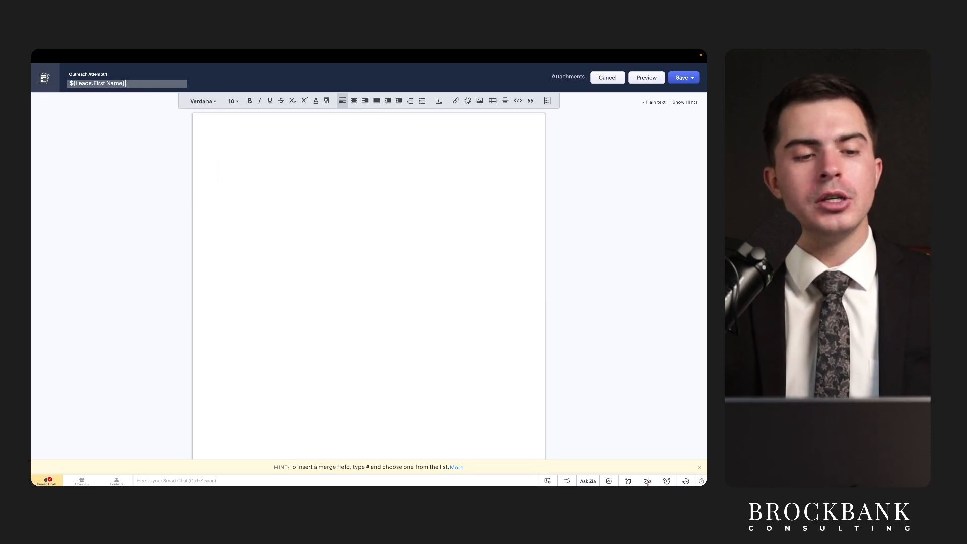
{"action": "type", "text": "Hello"}
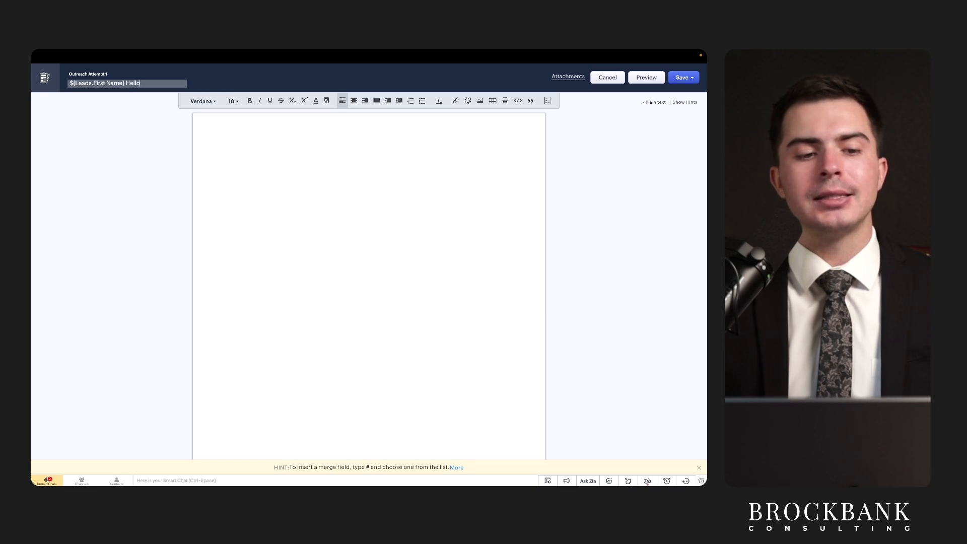
Start the email body with the greeting "Hey" followed by the Leads First Name merge field and a comma.
{"action": "left_click", "coordinate": [289, 148]}
{"action": "type", "text": "He"}
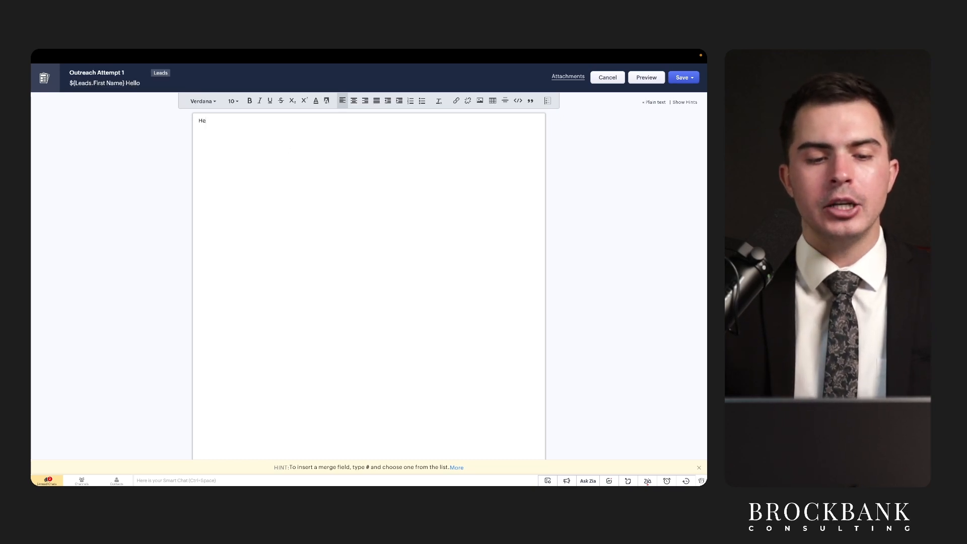
{"action": "type", "text": "y #first"}
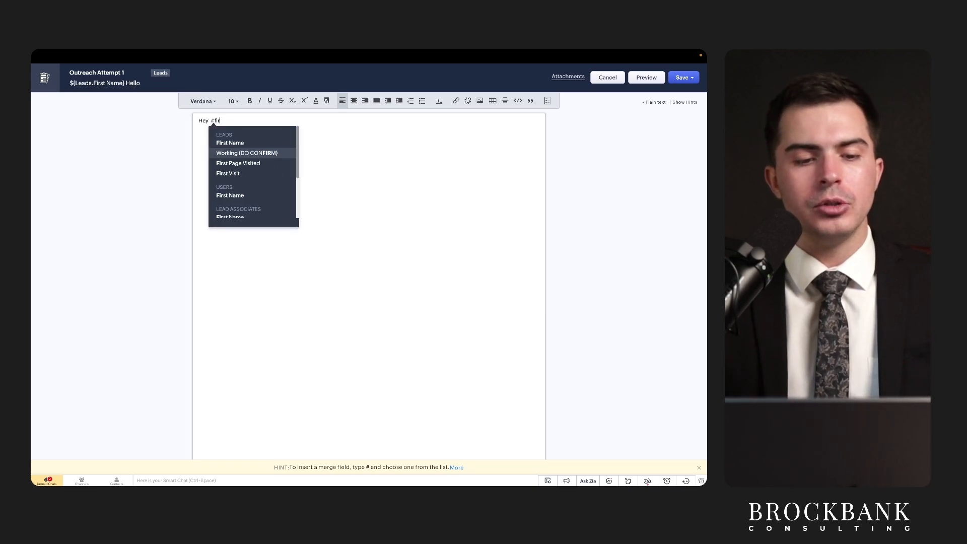
{"action": "left_click", "coordinate": [280, 143]}
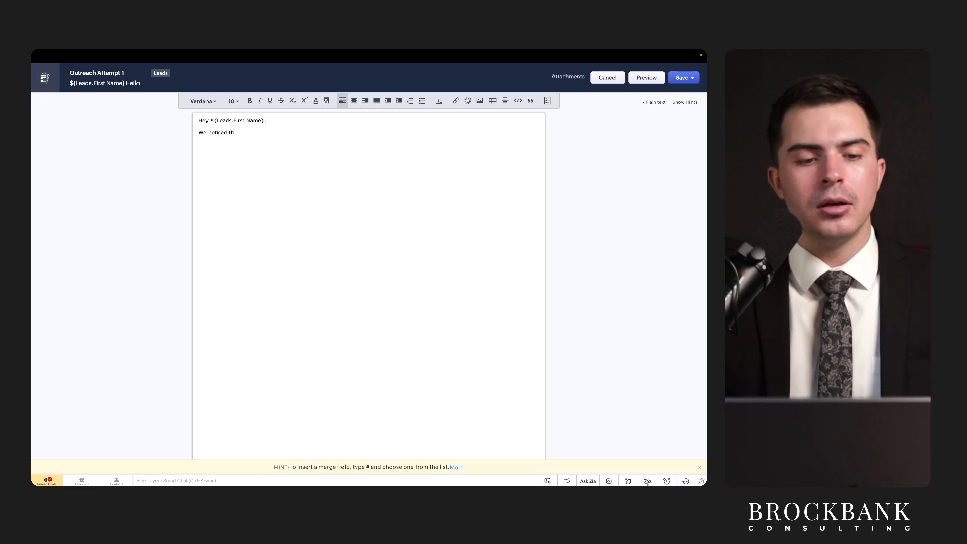
Replace the unfinished opening line under the greeting with "I noticed that you filled out a form on our website.".
{"action": "key", "text": "BackSpace"}
{"action": "key", "text": "BackSpace"}
{"action": "key", "text": "BackSpace"}
{"action": "key", "text": "BackSpace"}
{"action": "key", "text": "BackSpace"}
{"action": "key", "text": "BackSpace"}
{"action": "key", "text": "BackSpace"}
{"action": "key", "text": "BackSpace"}
{"action": "key", "text": "BackSpace"}
{"action": "key", "text": "BackSpace"}
{"action": "key", "text": "BackSpace"}
{"action": "type", "text": "I notice"}
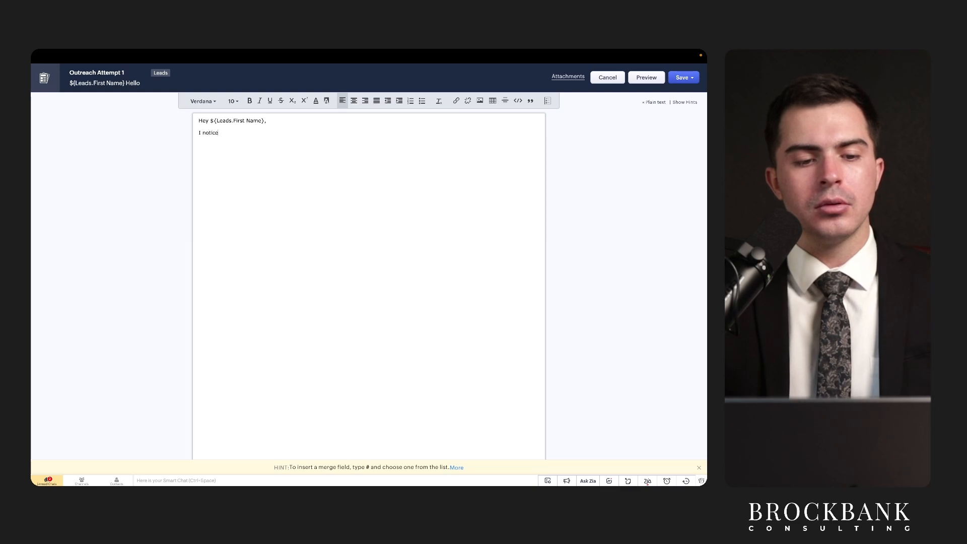
{"action": "type", "text": "d that you filled "}
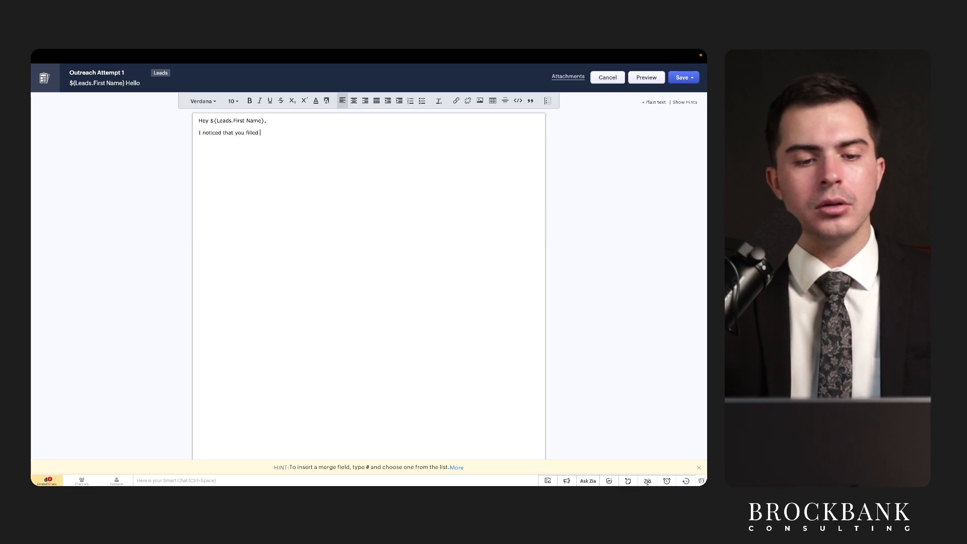
{"action": "type", "text": "out a form on our website"}
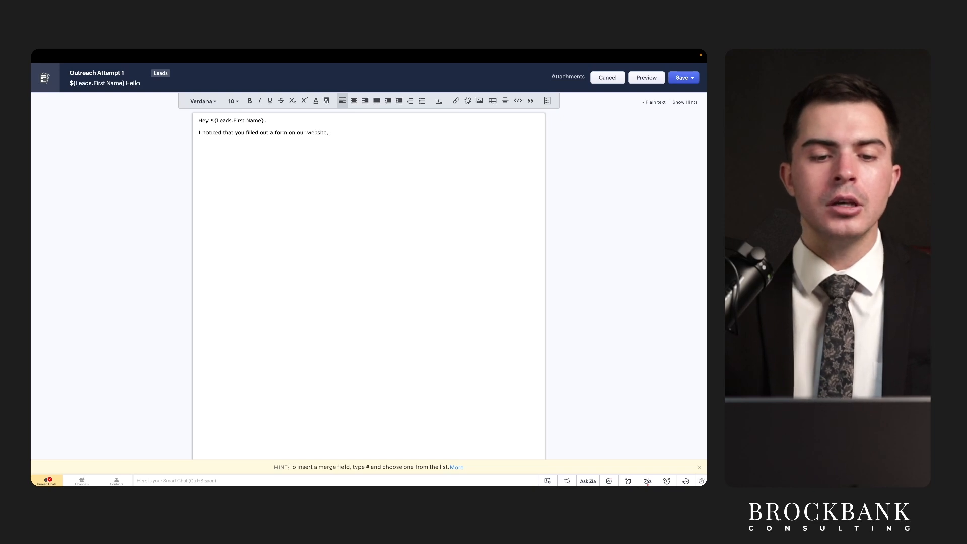
Add a new line to the email body reading "Do you have any questions regarding our Zoho implementation services.".
{"action": "key", "text": "Return"}
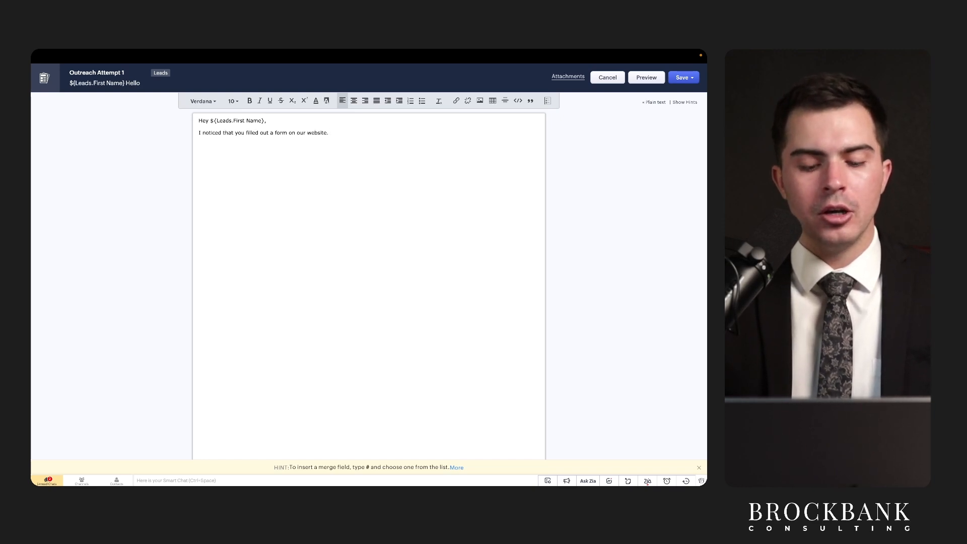
{"action": "type", "text": "Do you have an"}
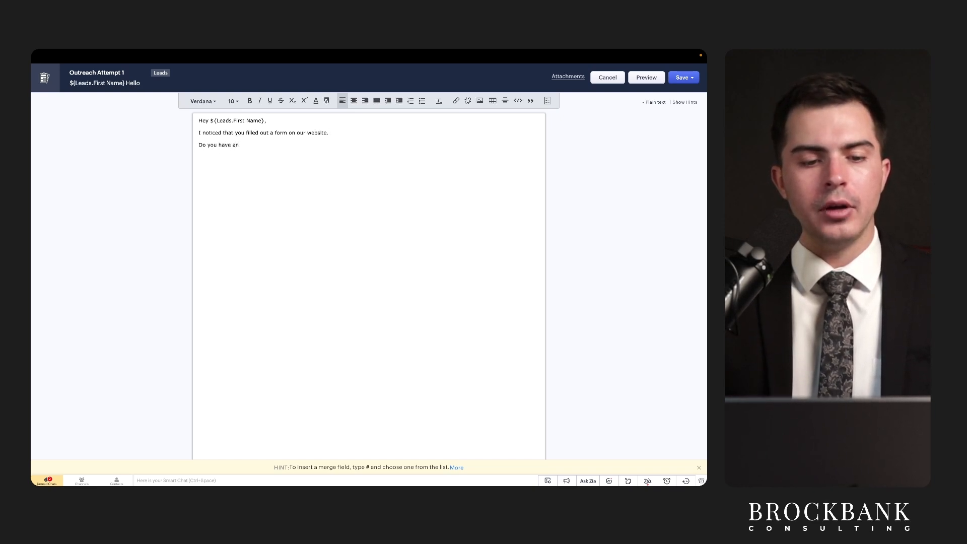
{"action": "type", "text": "y questions"}
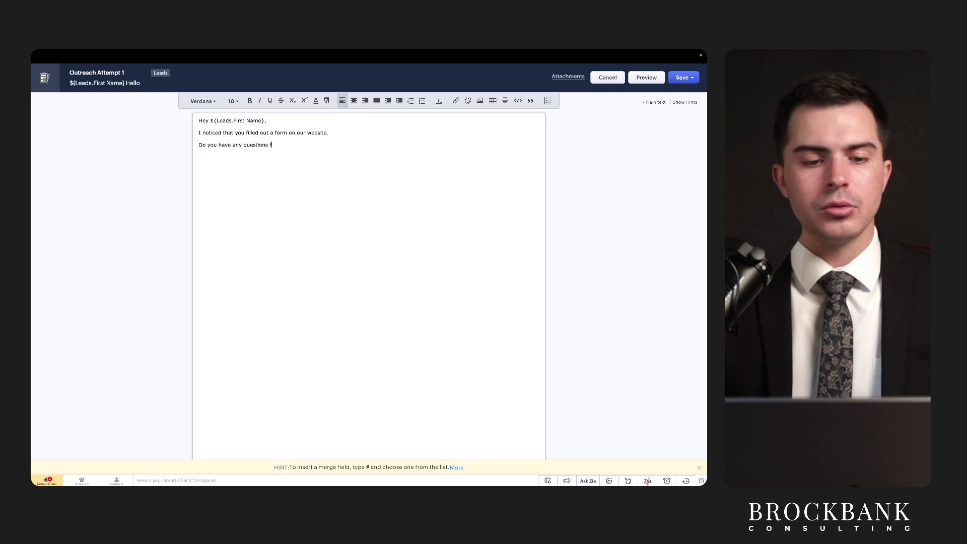
{"action": "type", "text": " regarding"}
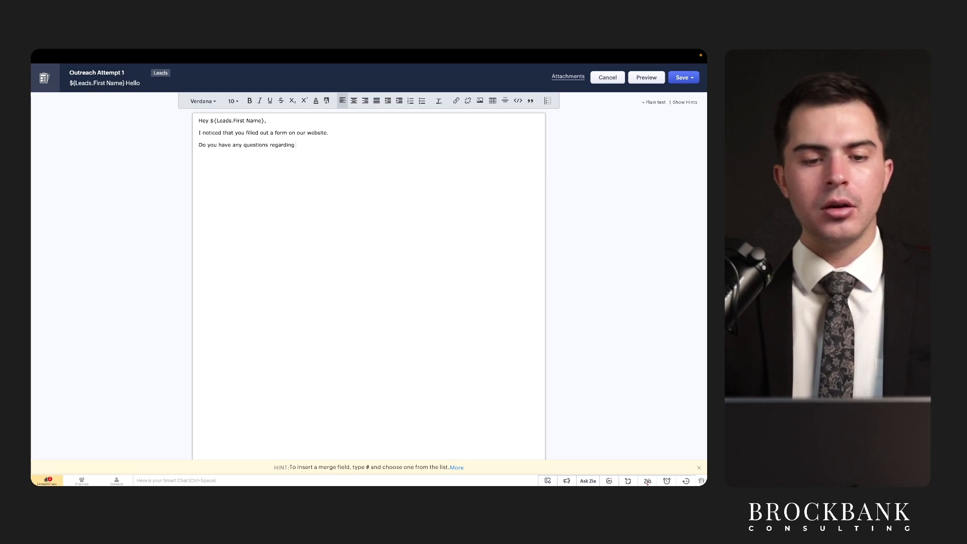
{"action": "type", "text": " our Zoho implementatio"}
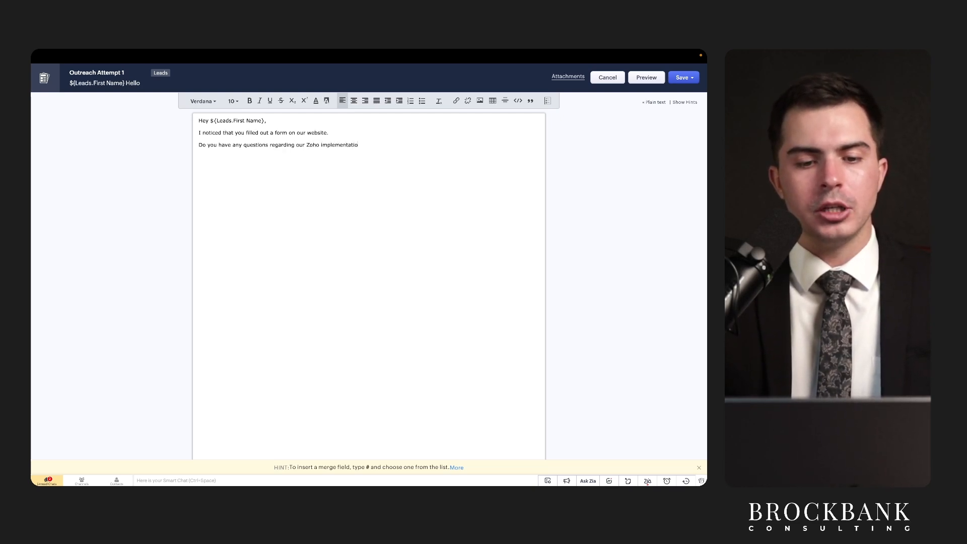
{"action": "type", "text": "n services."}
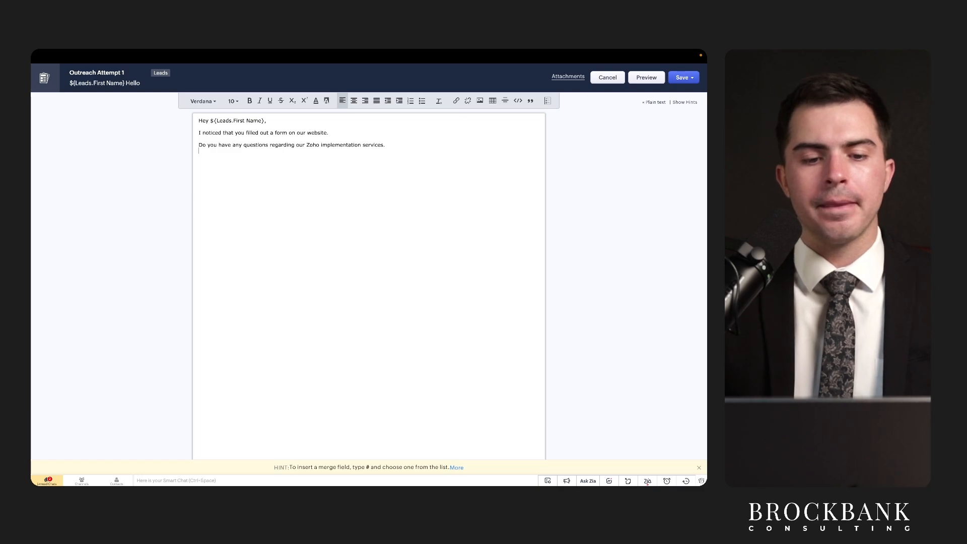
Close the email body with "Best," and insert the User Signature merge field on the line below.
{"action": "key", "text": "Return"}
{"action": "type", "text": "Best,"}
{"action": "key", "text": "Return"}
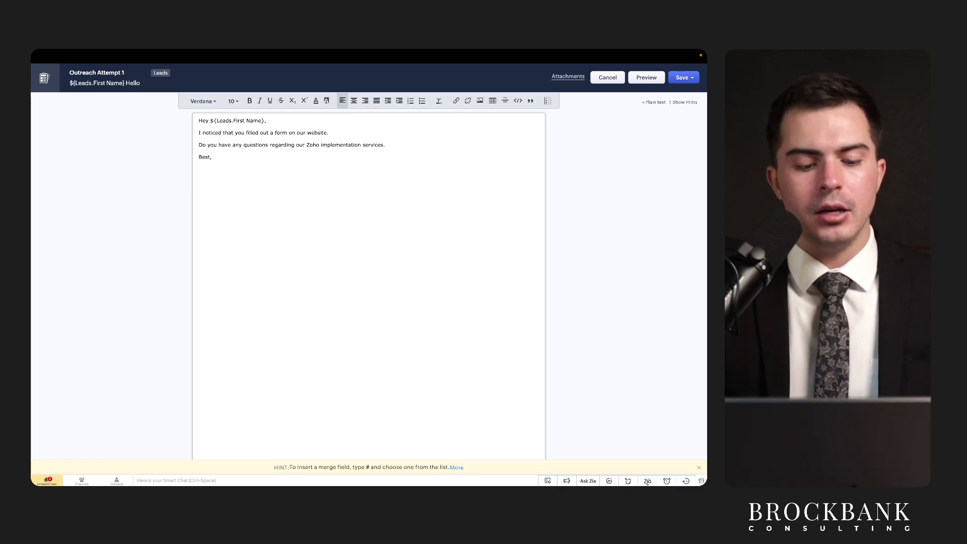
{"action": "type", "text": "#signature"}
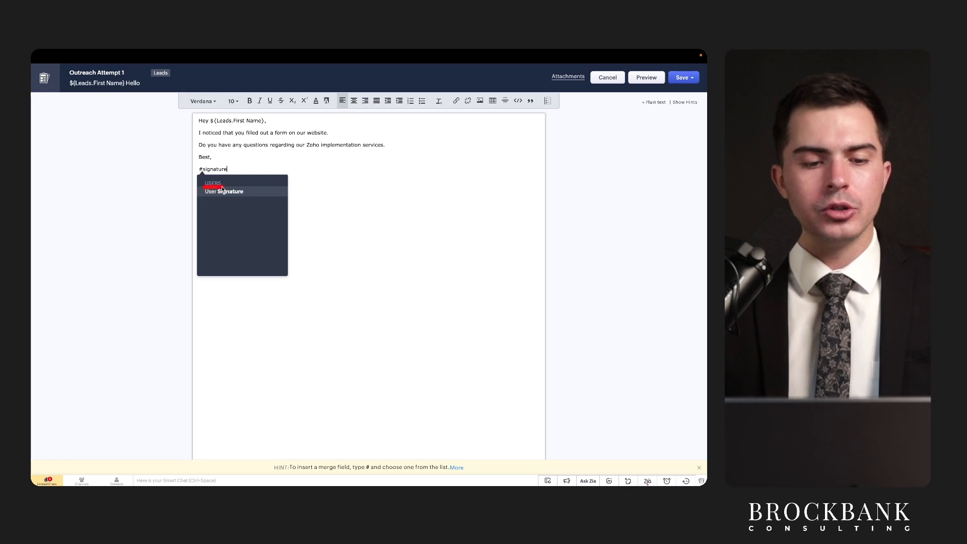
{"action": "left_click", "coordinate": [220, 191]}
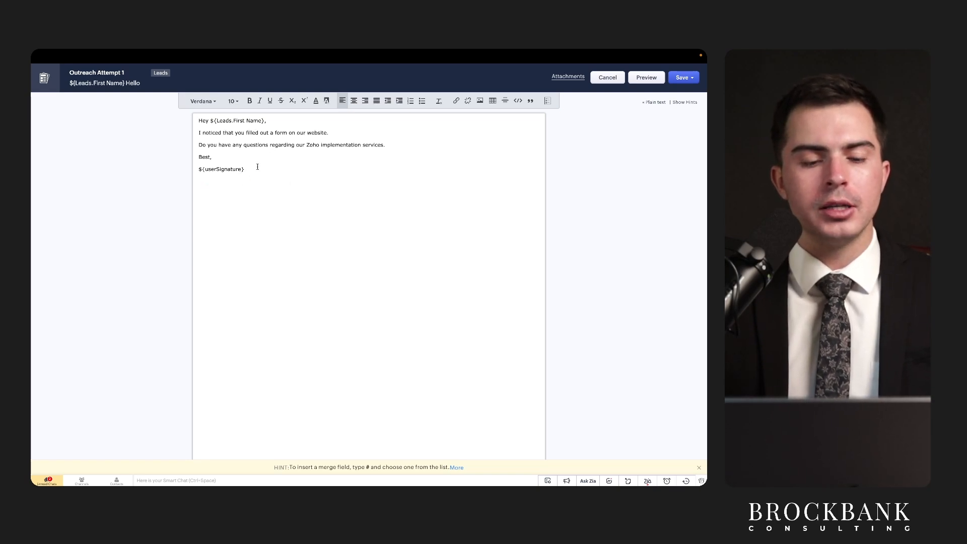
{"action": "left_click_drag", "start_coordinate": [254, 169], "coordinate": [191, 170]}
{"action": "left_click", "coordinate": [232, 169]}
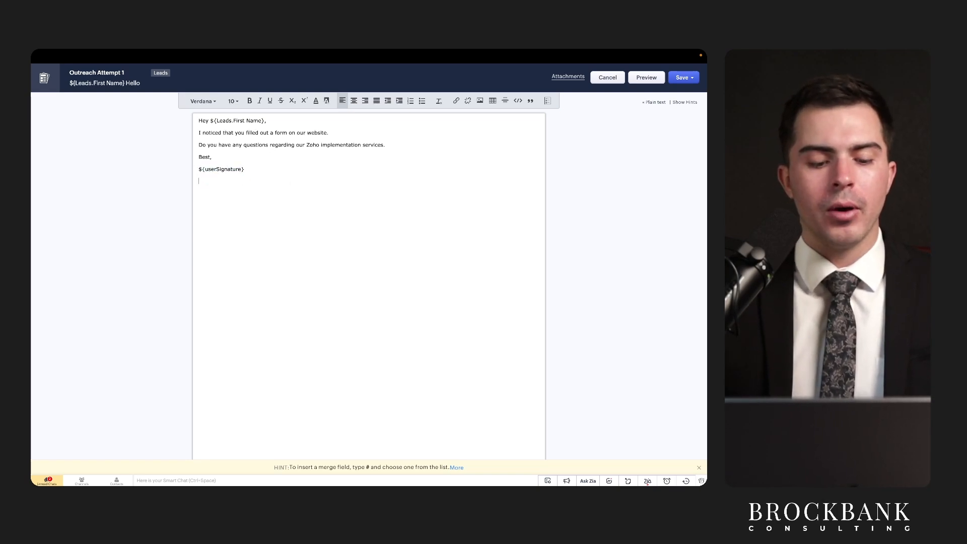
{"action": "type", "text": "#sign"}
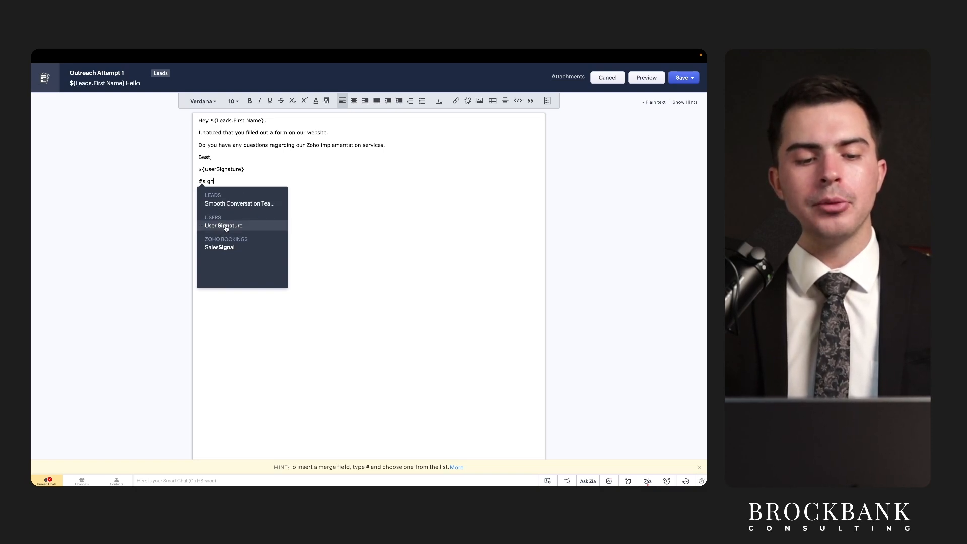
{"action": "left_click_drag", "start_coordinate": [216, 182], "coordinate": [188, 183]}
{"action": "key", "text": "BackSpace"}
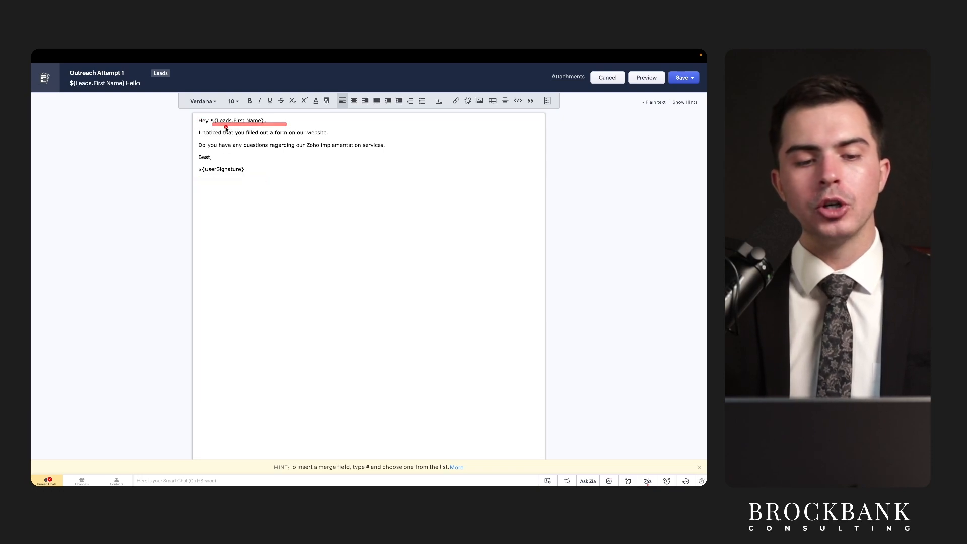
View the Working - Sales Engaged leads on the Leads board, and return to the signature merge field in the email template.
{"action": "mouse_move", "coordinate": [198, 53]}
{"action": "left_click", "coordinate": [281, 71]}
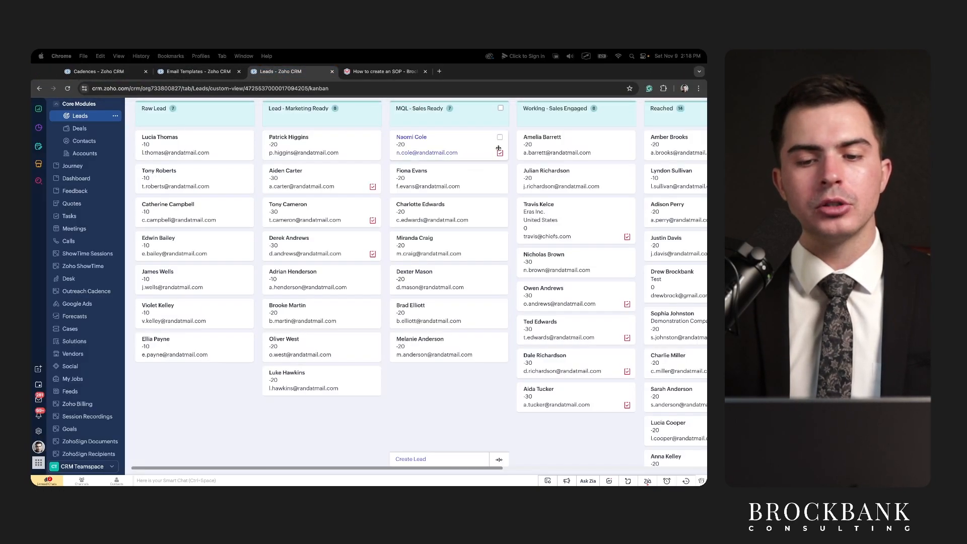
{"action": "mouse_move", "coordinate": [126, 52]}
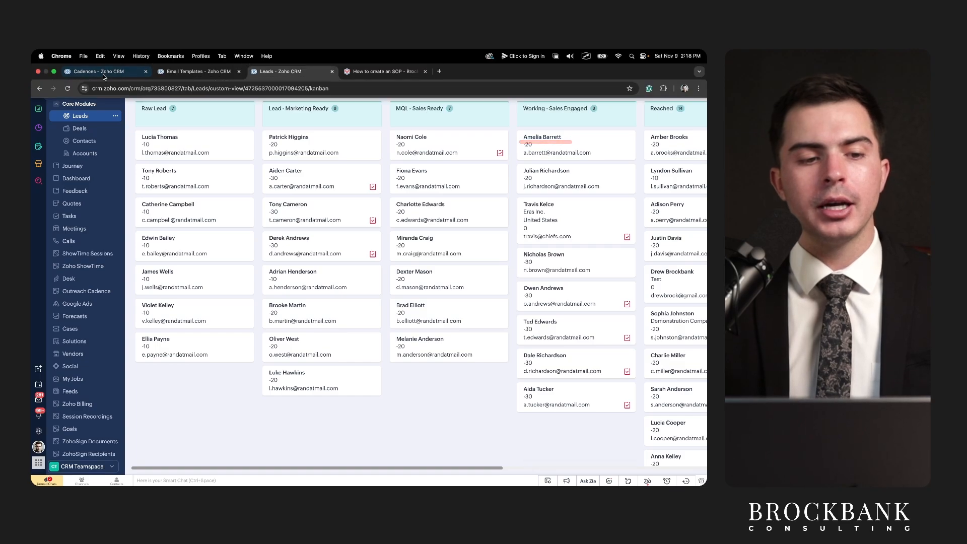
{"action": "left_click", "coordinate": [196, 71]}
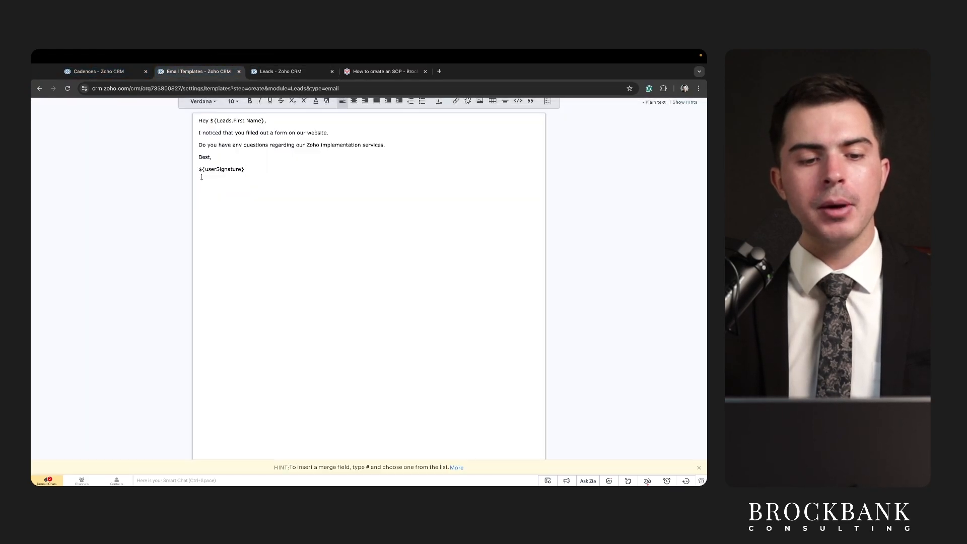
{"action": "left_click_drag", "start_coordinate": [196, 176], "coordinate": [276, 177]}
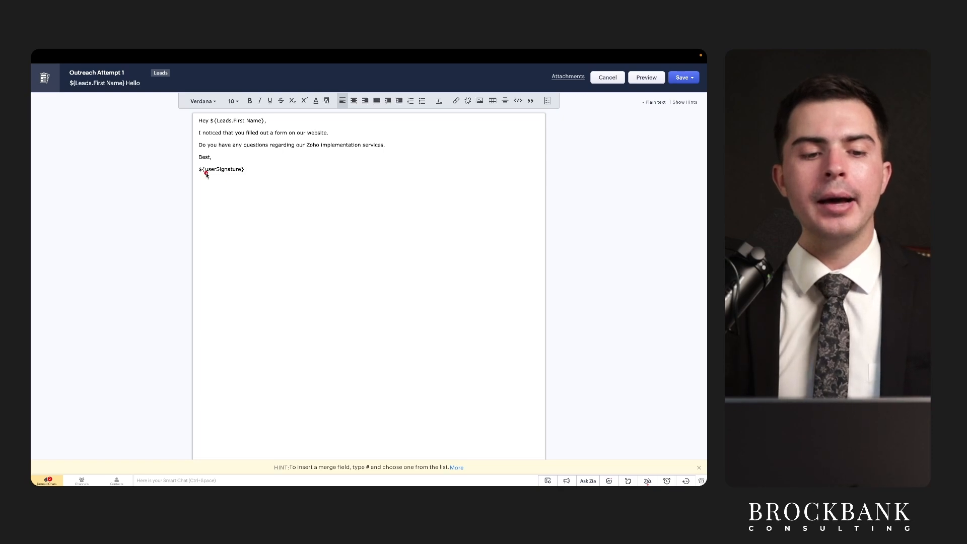
{"action": "left_click_drag", "start_coordinate": [188, 175], "coordinate": [252, 176]}
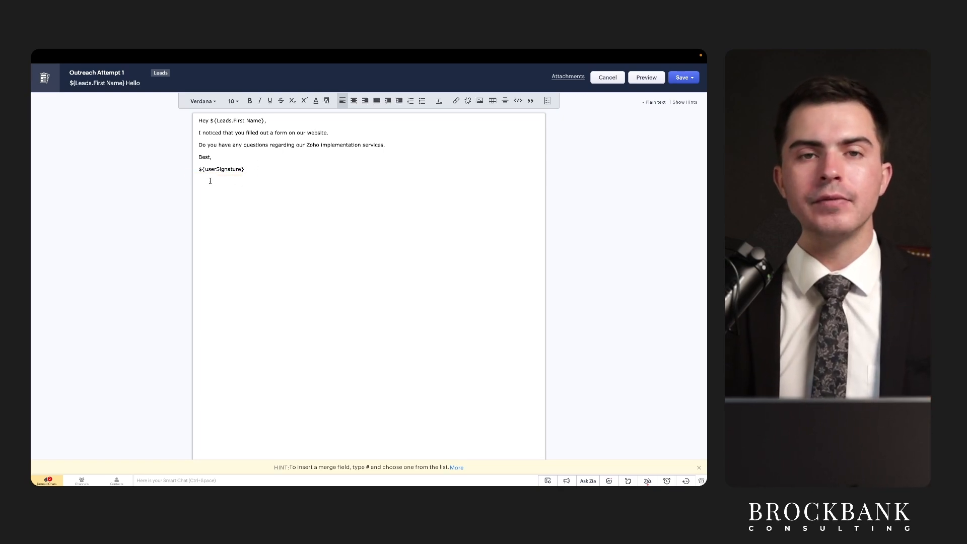
{"action": "left_click_drag", "start_coordinate": [199, 176], "coordinate": [248, 176]}
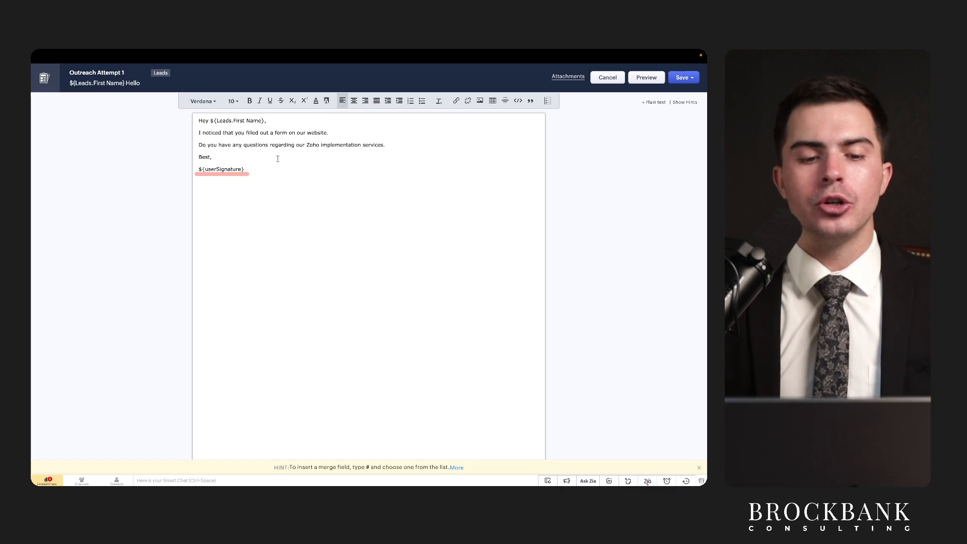
Save the Outreach Attempt 1 email template to the Test folder.
{"action": "left_click", "coordinate": [683, 77]}
{"action": "left_click", "coordinate": [660, 94]}
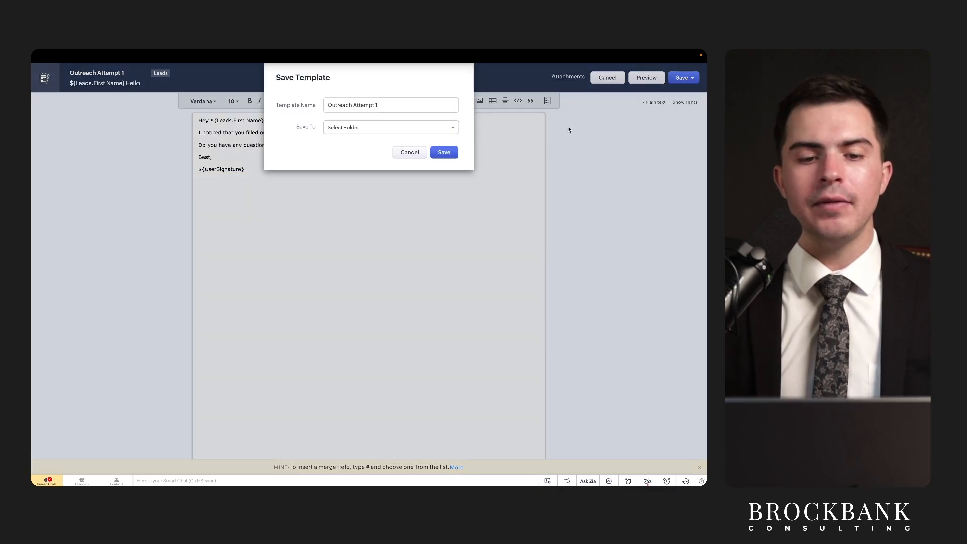
{"action": "left_click", "coordinate": [428, 128]}
{"action": "left_click", "coordinate": [418, 160]}
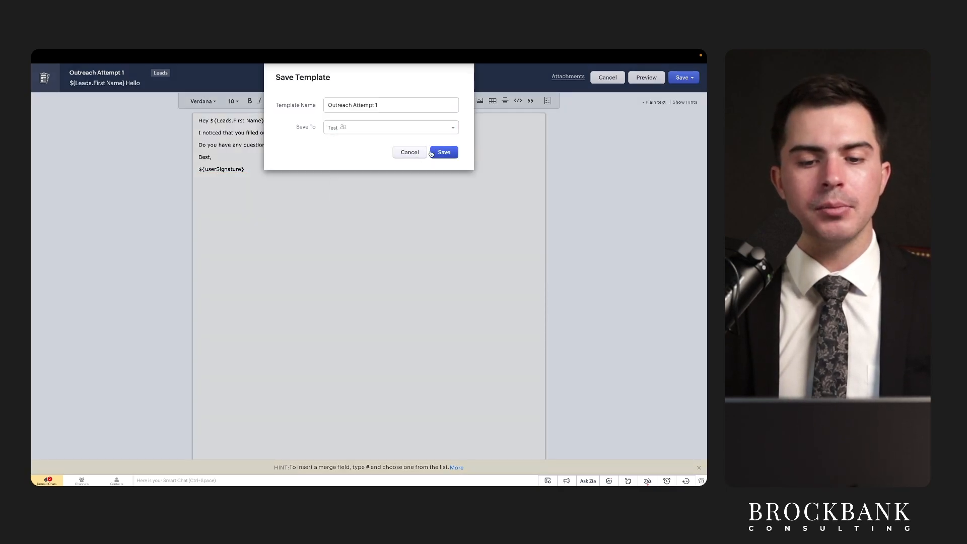
{"action": "left_click", "coordinate": [444, 152]}
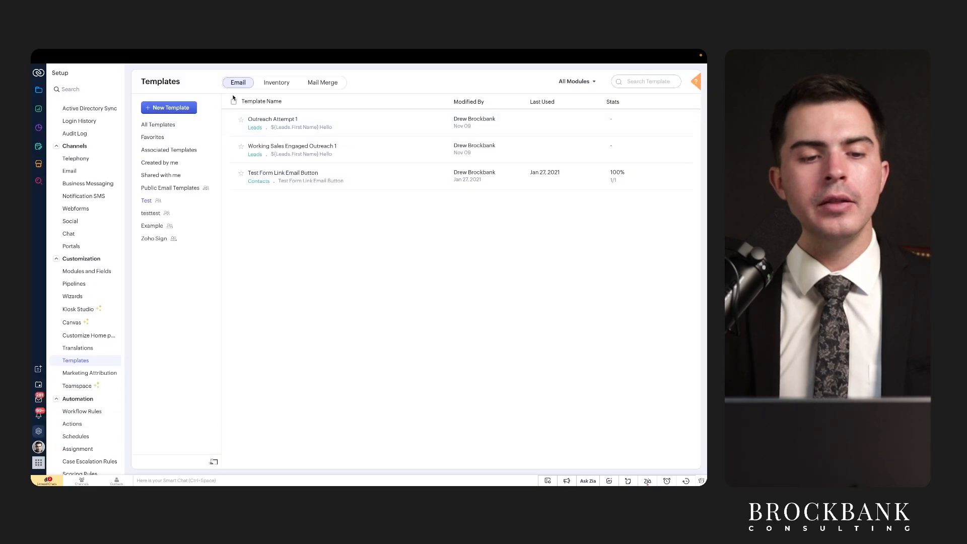
Return to the Working Sales Engaged Leads cadence and choose Outreach Attempt 1 as the follow-up's email template.
{"action": "left_click", "coordinate": [100, 71]}
{"action": "left_click", "coordinate": [350, 122]}
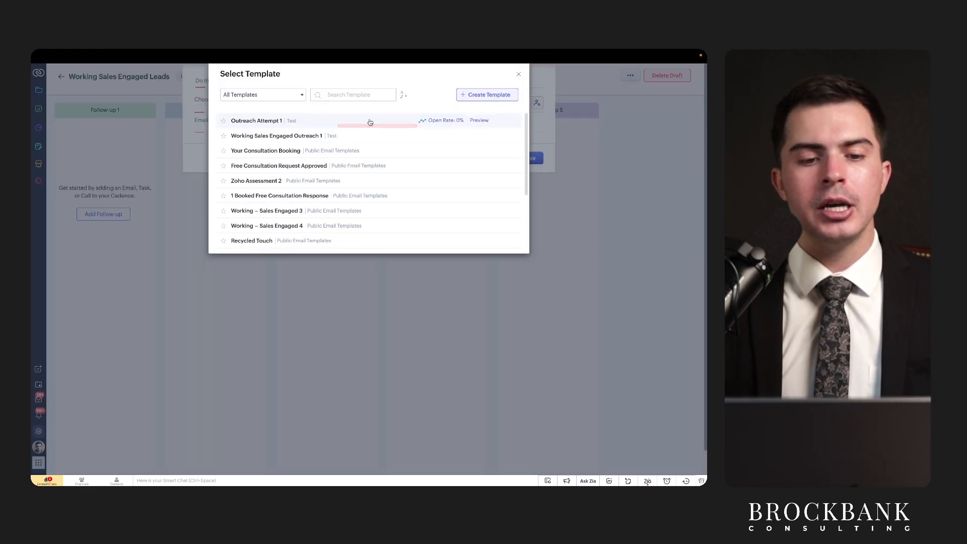
{"action": "left_click", "coordinate": [268, 122]}
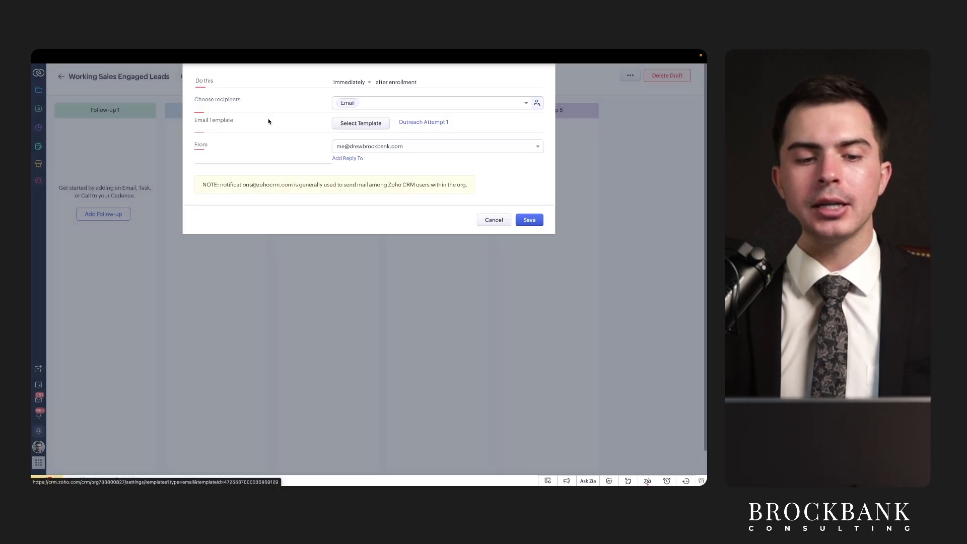
{"action": "left_click", "coordinate": [335, 128]}
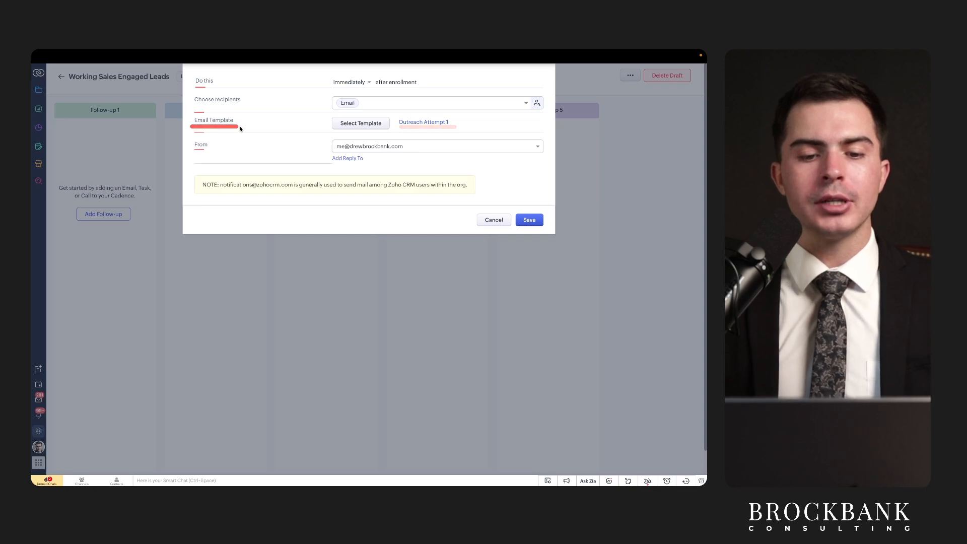
Set the sender of the follow-up email to Current User's Email.
{"action": "left_click", "coordinate": [402, 150]}
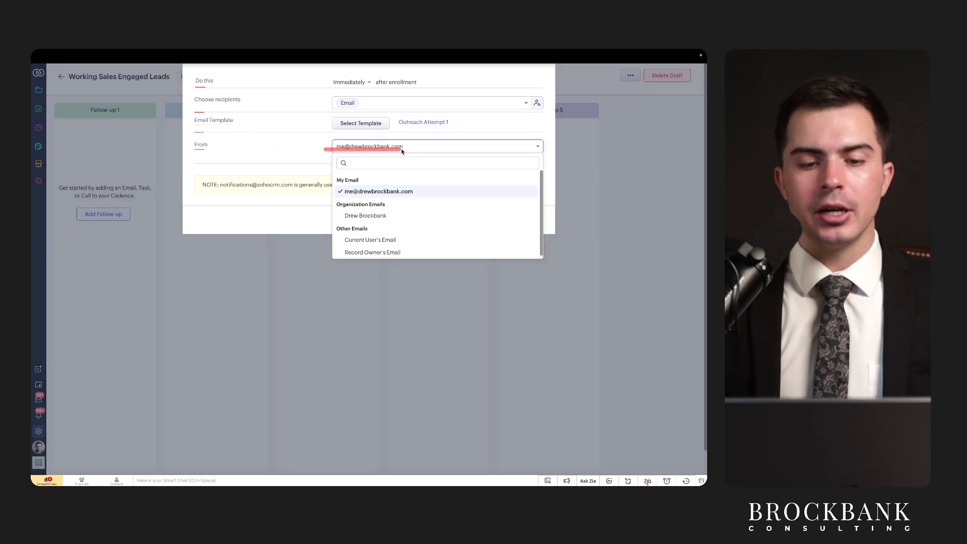
{"action": "scroll", "coordinate": [392, 218], "scroll_direction": "down", "scroll_amount": 1}
{"action": "left_click_drag", "start_coordinate": [337, 230], "coordinate": [409, 242]}
{"action": "left_click", "coordinate": [387, 240]}
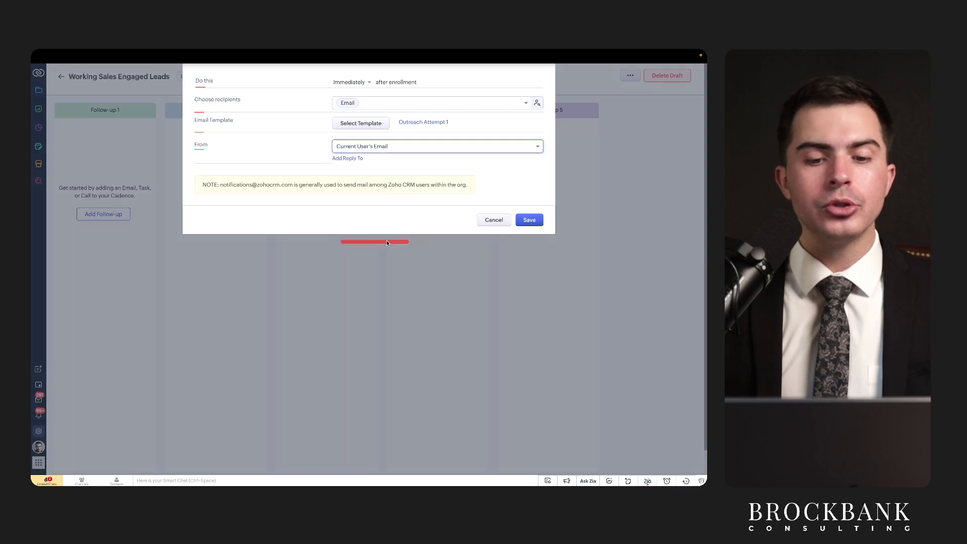
Review the sender address options available for the follow-up email.
{"action": "left_click_drag", "start_coordinate": [336, 150], "coordinate": [336, 152]}
{"action": "left_click", "coordinate": [382, 148]}
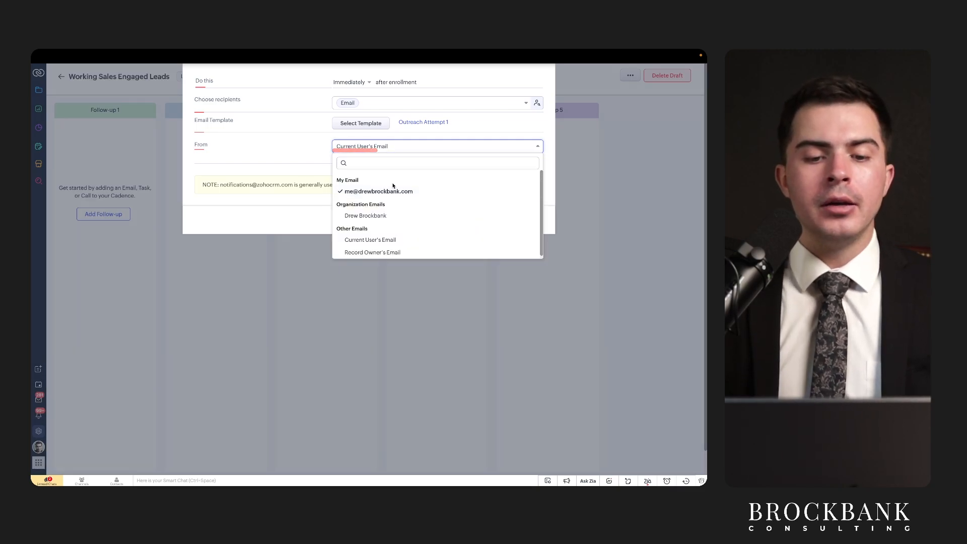
{"action": "left_click_drag", "start_coordinate": [337, 196], "coordinate": [405, 196]}
{"action": "left_click", "coordinate": [305, 155]}
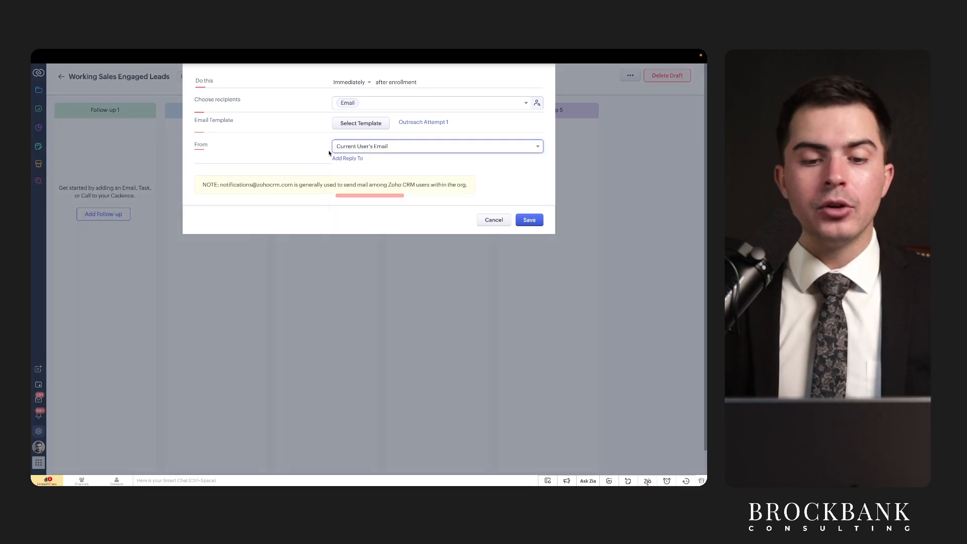
{"action": "left_click_drag", "start_coordinate": [327, 151], "coordinate": [375, 152]}
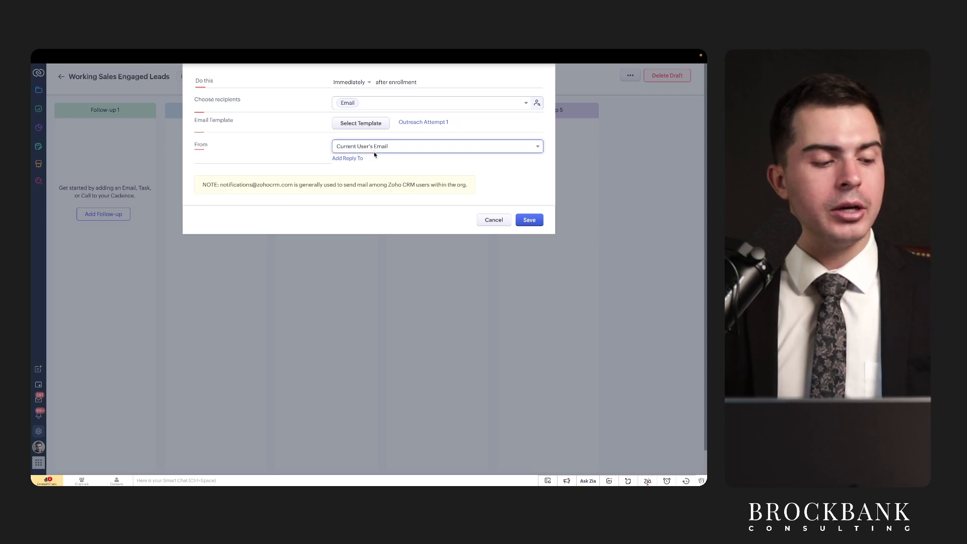
Save the Outreach Attempt 1 email as the cadence's first follow-up.
{"action": "left_click", "coordinate": [407, 126]}
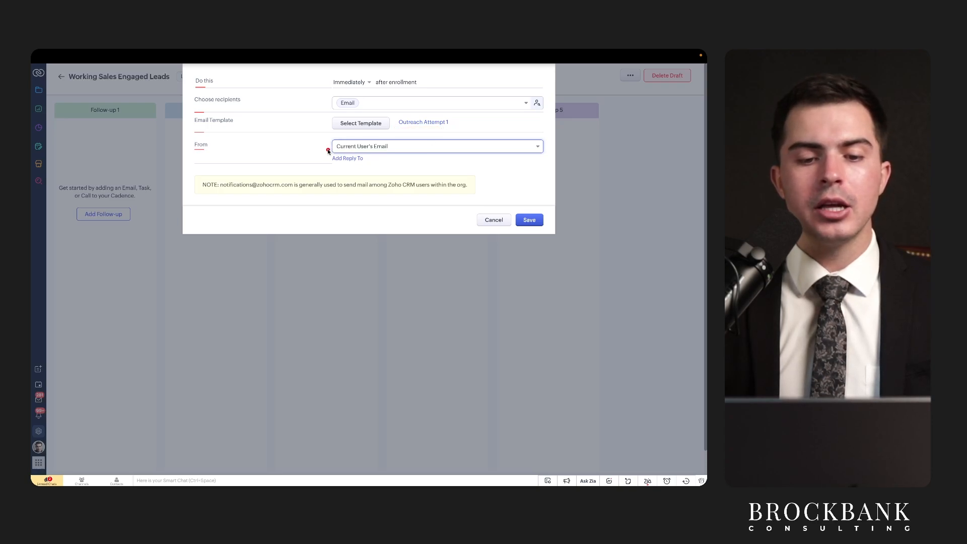
{"action": "left_click_drag", "start_coordinate": [328, 153], "coordinate": [404, 155]}
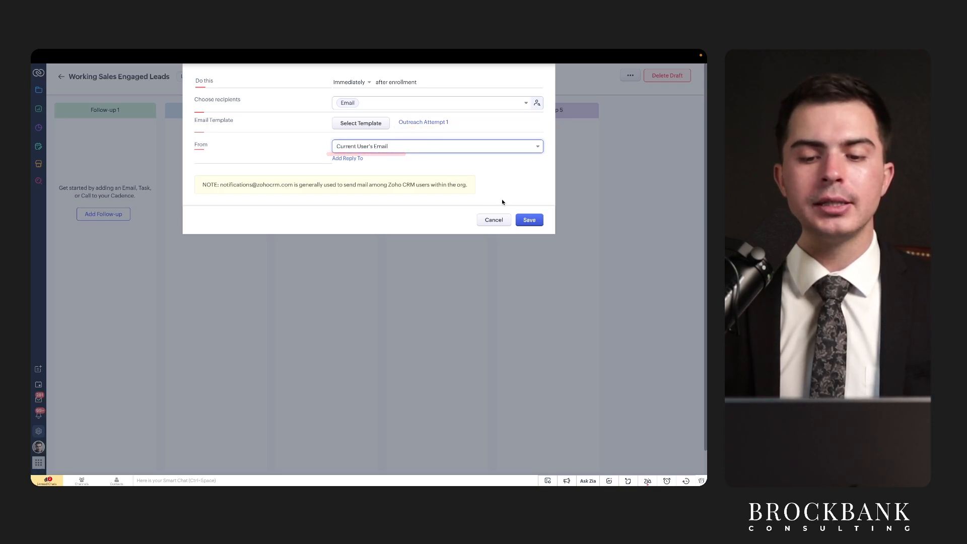
{"action": "left_click", "coordinate": [535, 223]}
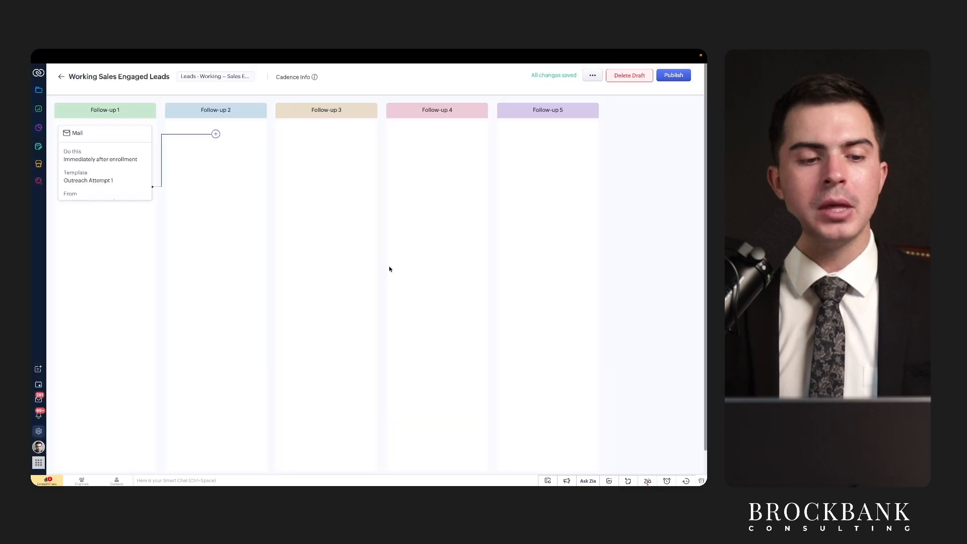
{"action": "left_click", "coordinate": [196, 229]}
{"action": "left_click_drag", "start_coordinate": [59, 137], "coordinate": [108, 138]}
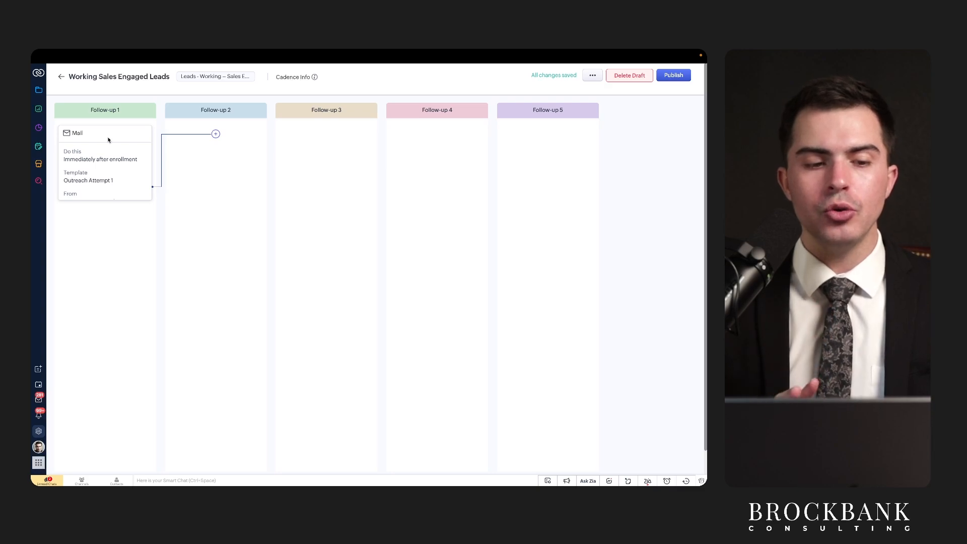
Add a task under Follow-up 2 that triggers immediately after the previous email is Sent.
{"action": "left_click", "coordinate": [216, 134]}
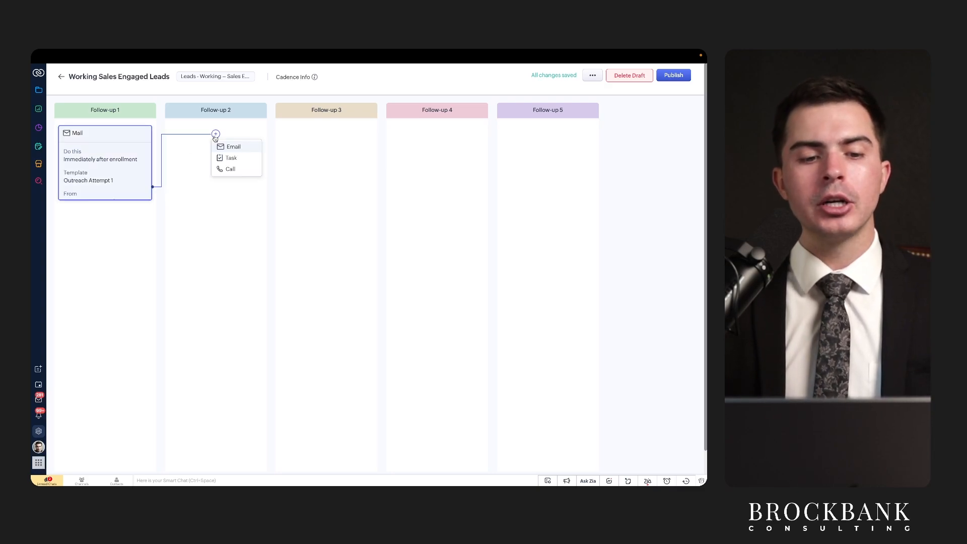
{"action": "left_click", "coordinate": [235, 159]}
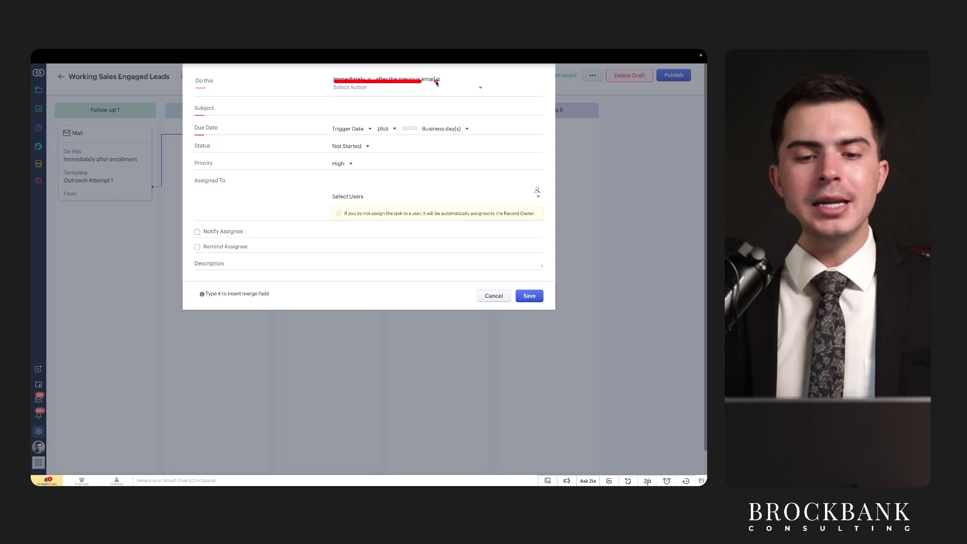
{"action": "left_click", "coordinate": [360, 89]}
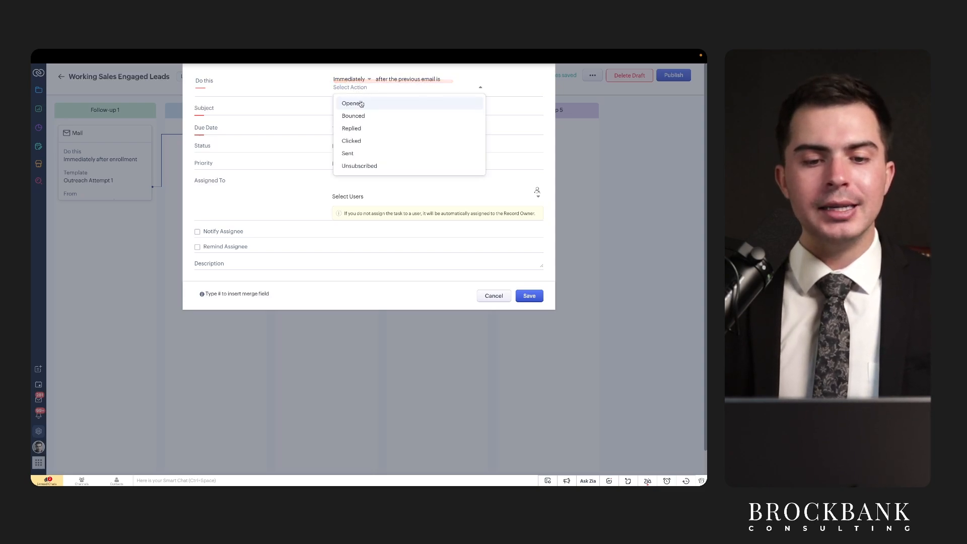
{"action": "left_click", "coordinate": [353, 152]}
{"action": "left_click", "coordinate": [308, 105]}
Set the task subject to "${Users.First Name} Send ${Leads.First Name} a LinkedIn Intro Message", using merge fields for both first names.
{"action": "left_click", "coordinate": [341, 112]}
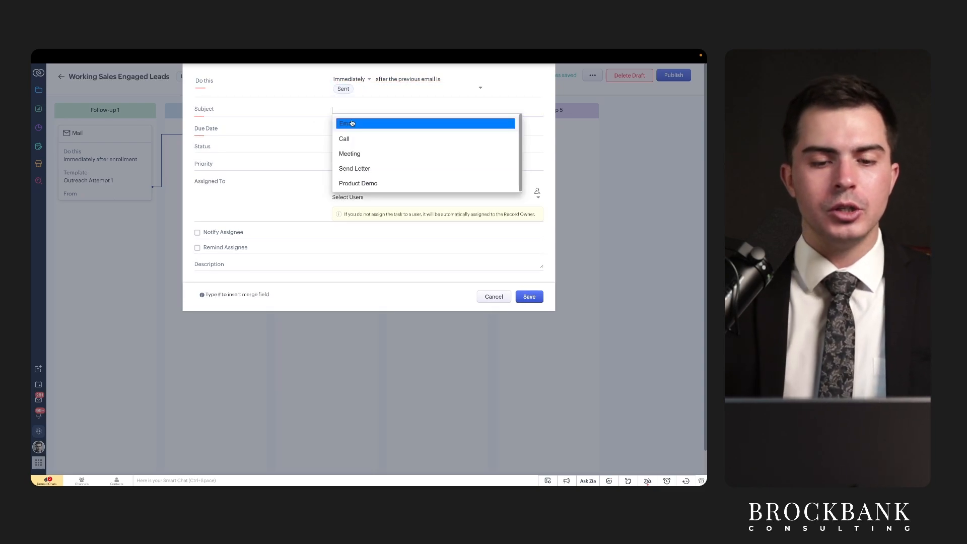
{"action": "left_click", "coordinate": [301, 101]}
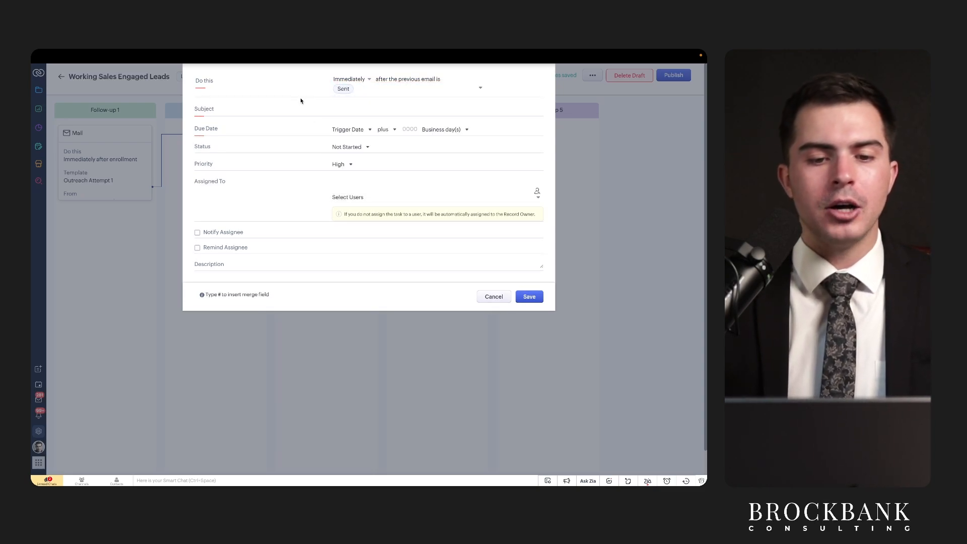
{"action": "left_click", "coordinate": [367, 109]}
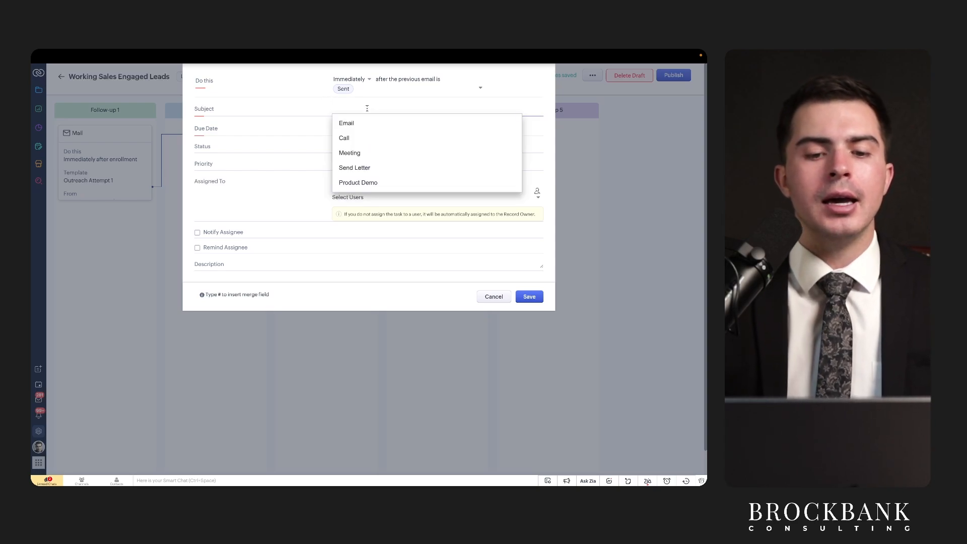
{"action": "left_click", "coordinate": [317, 104]}
{"action": "left_click", "coordinate": [350, 108]}
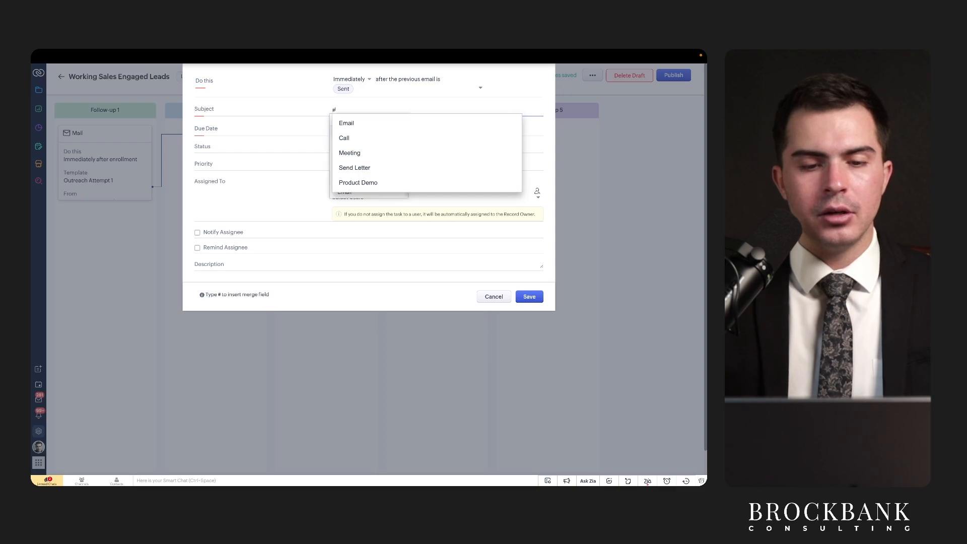
{"action": "type", "text": "#first"}
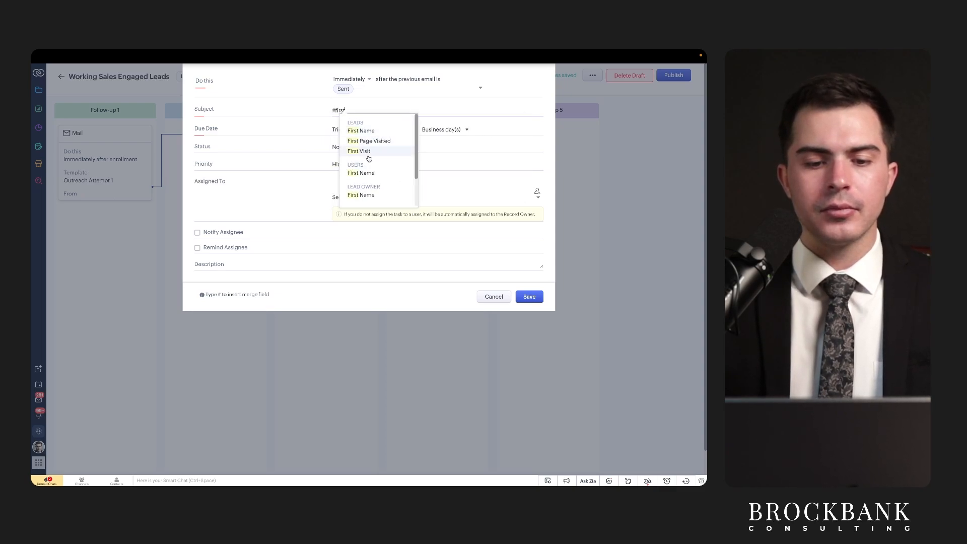
{"action": "left_click", "coordinate": [366, 173]}
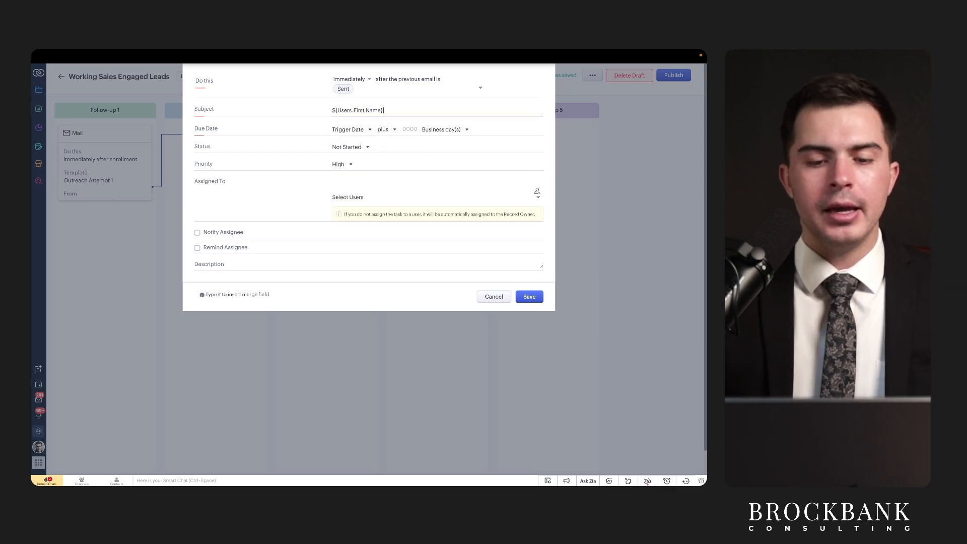
{"action": "type", "text": "send #"}
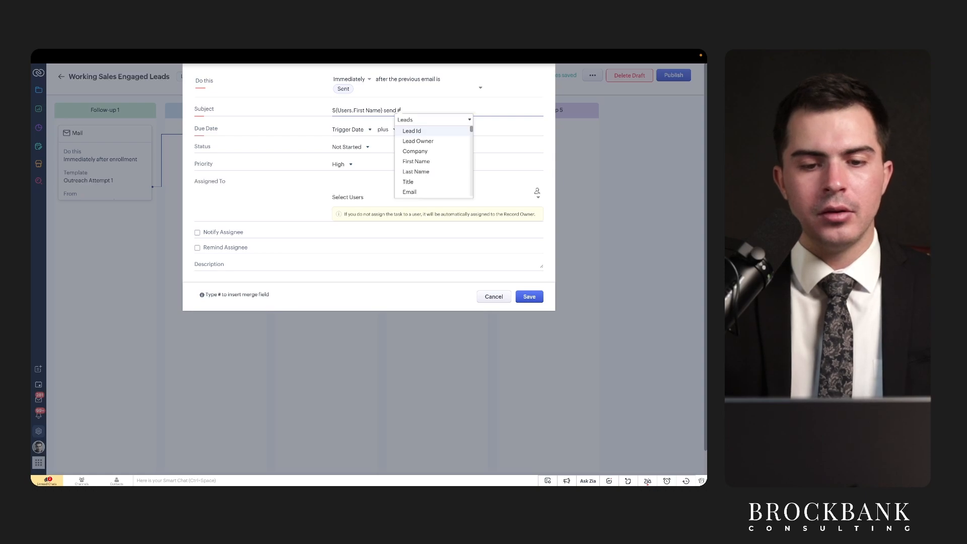
{"action": "type", "text": "first"}
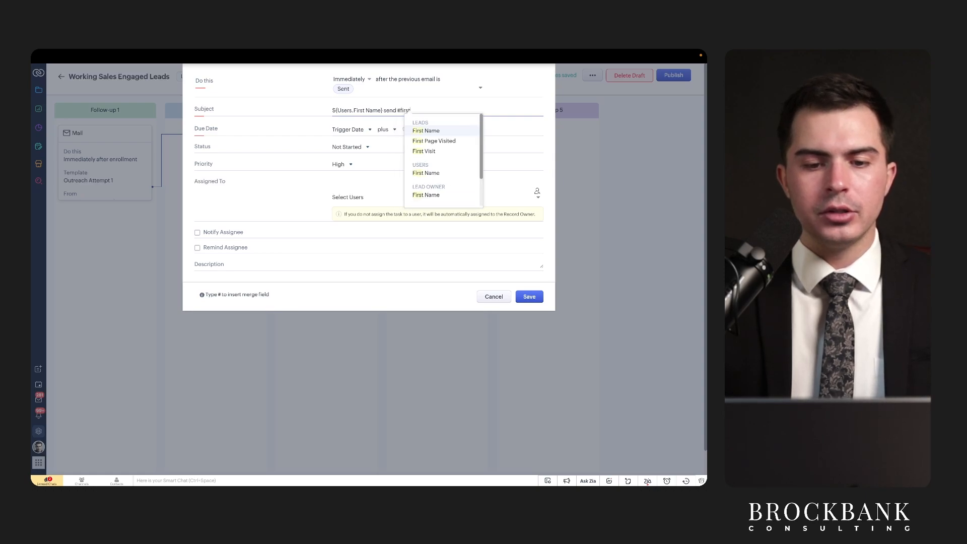
{"action": "left_click", "coordinate": [432, 132]}
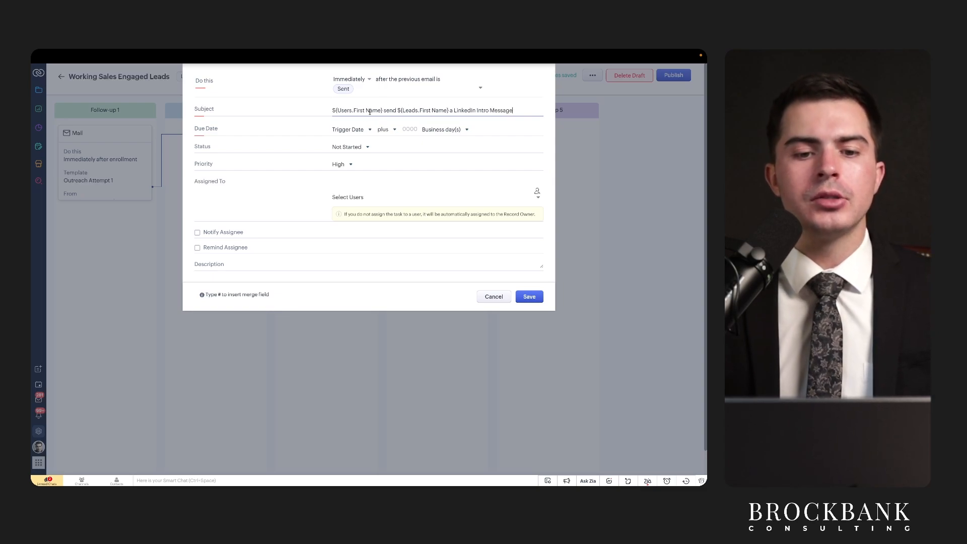
{"action": "type", "text": "S"}
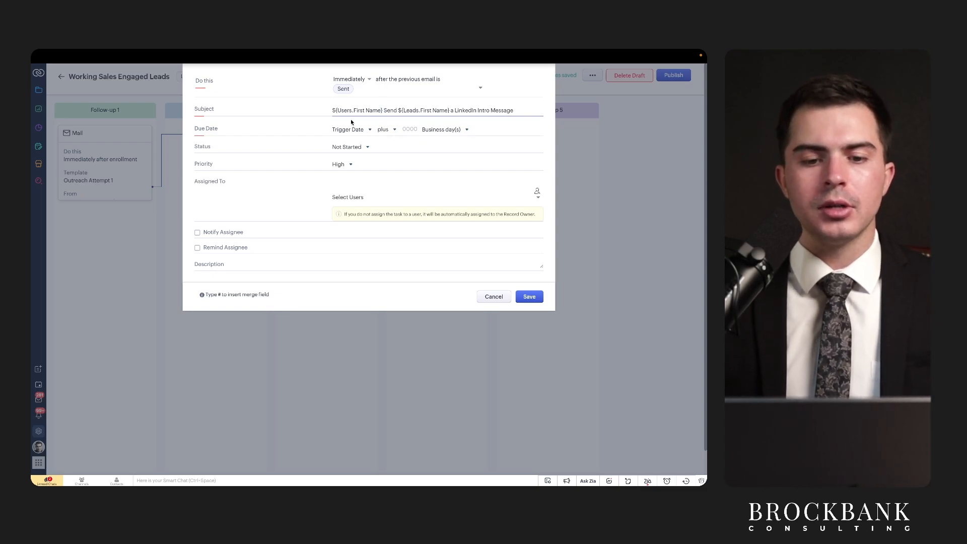
{"action": "left_click_drag", "start_coordinate": [332, 116], "coordinate": [391, 117]}
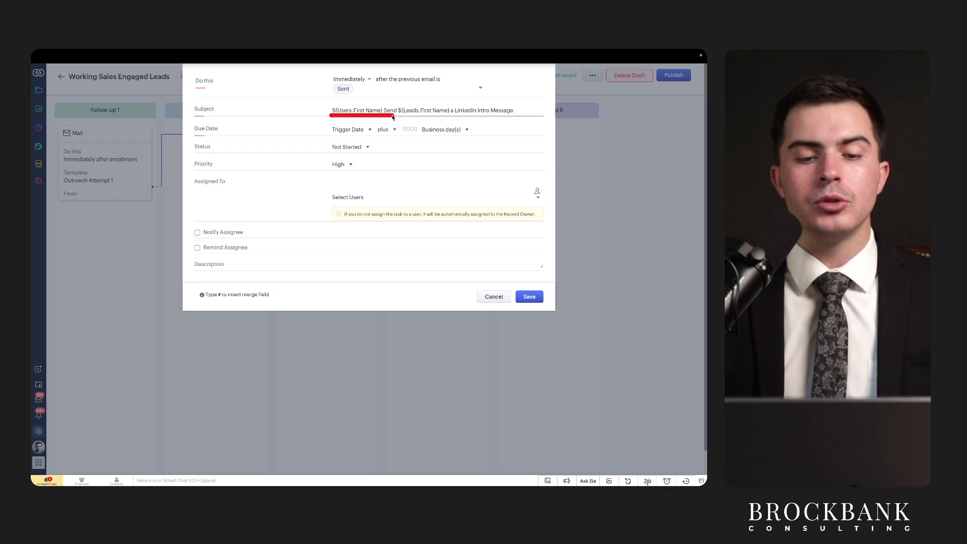
{"action": "left_click_drag", "start_coordinate": [402, 116], "coordinate": [502, 117]}
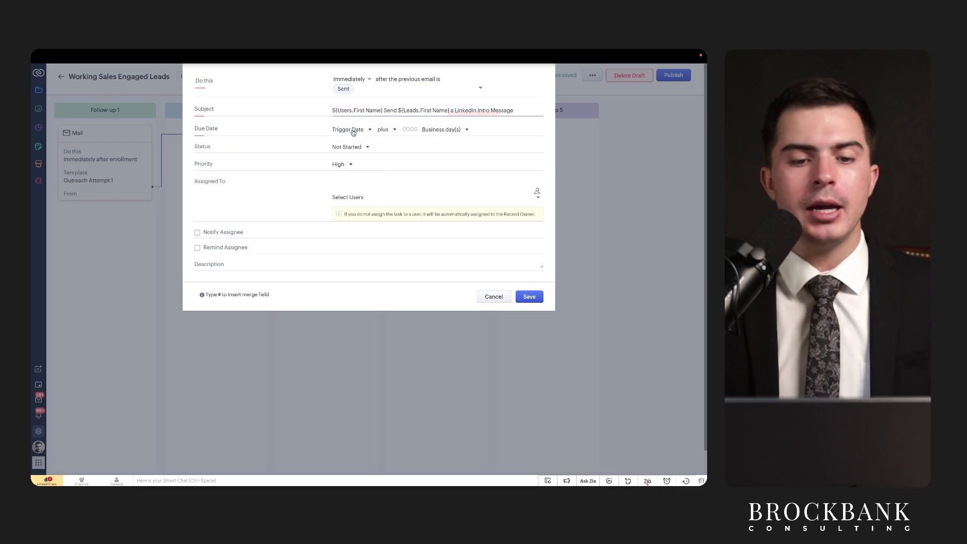
Open a Working - Sales Engaged lead and examine how new entries are added to its Open Activities.
{"action": "left_click", "coordinate": [281, 71]}
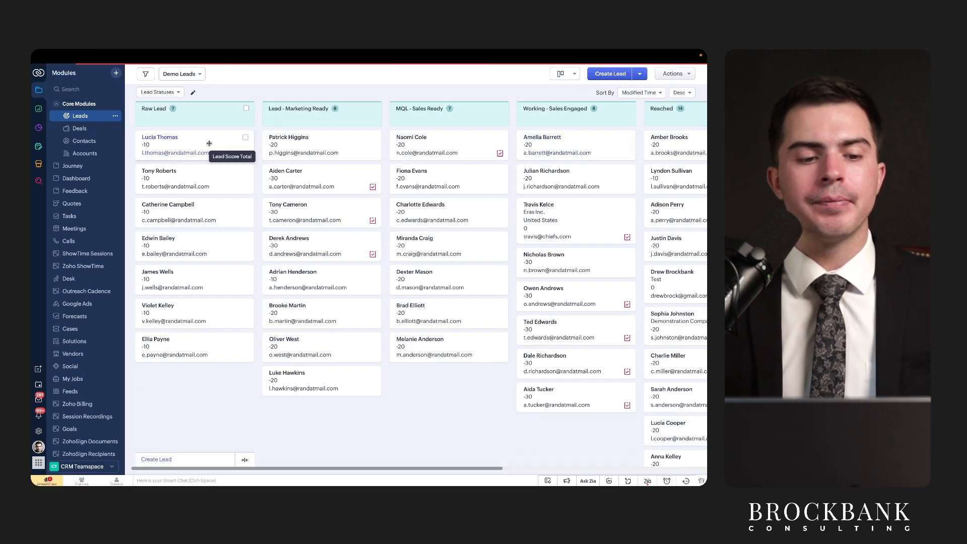
{"action": "left_click", "coordinate": [549, 144]}
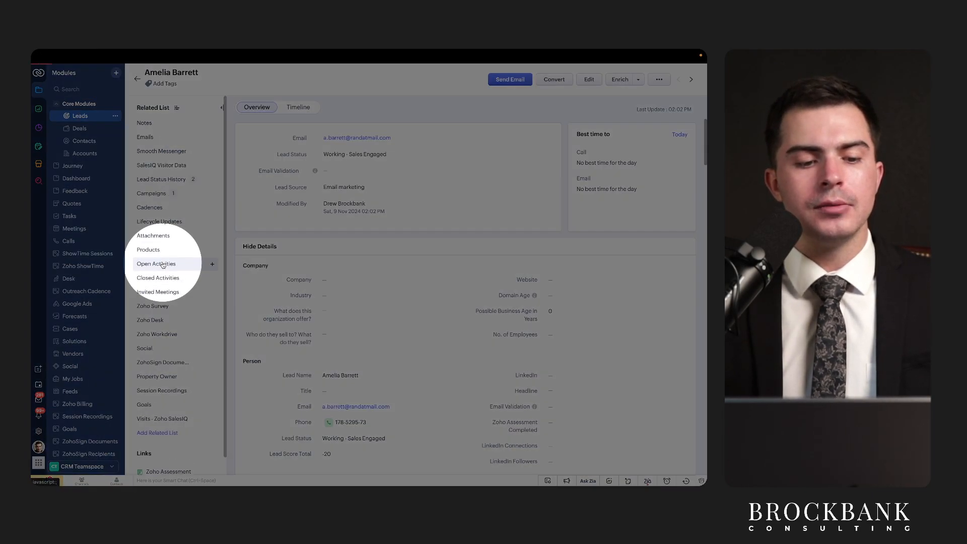
{"action": "left_click", "coordinate": [163, 264]}
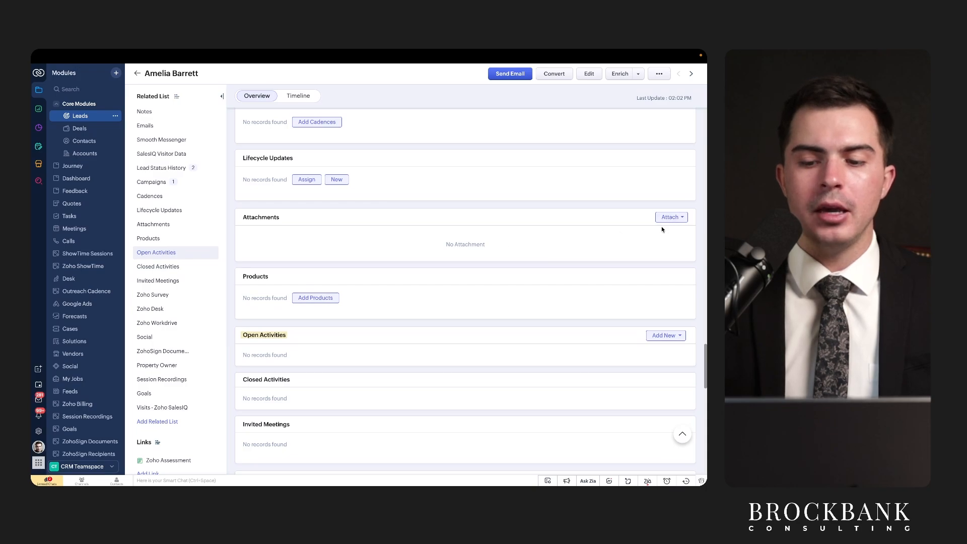
{"action": "left_click", "coordinate": [664, 336]}
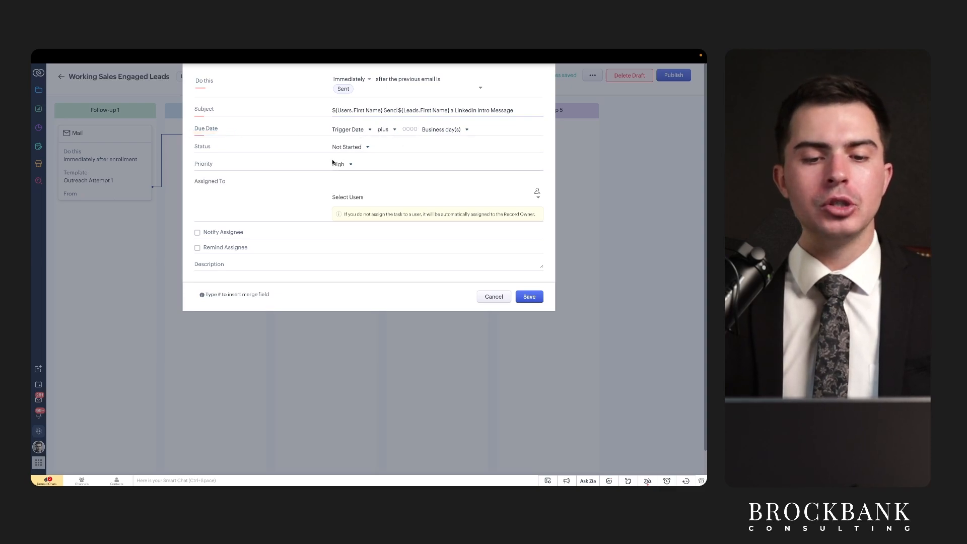
Set the Follow-up 2 task's status to Not Started and assign the task to the listed user.
{"action": "left_click", "coordinate": [352, 147]}
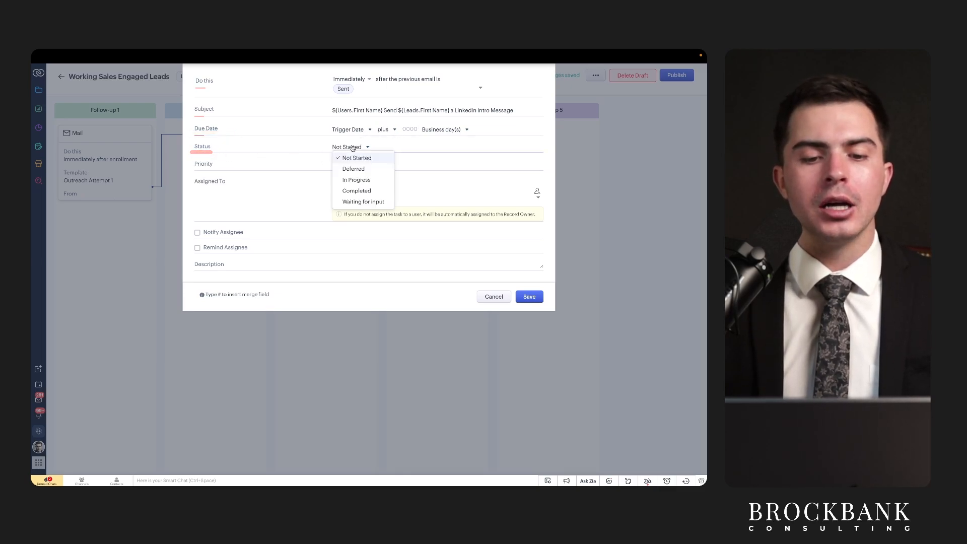
{"action": "left_click", "coordinate": [356, 158]}
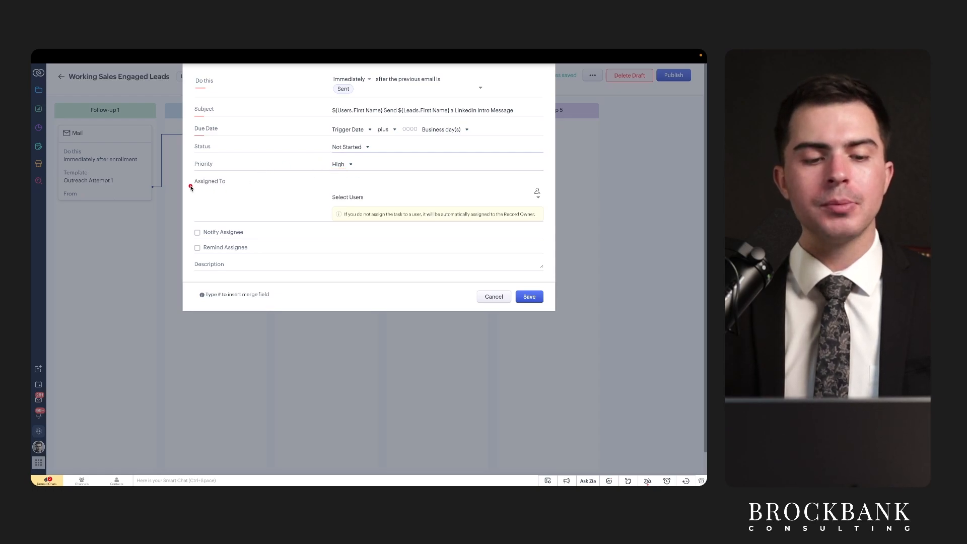
{"action": "left_click", "coordinate": [342, 201]}
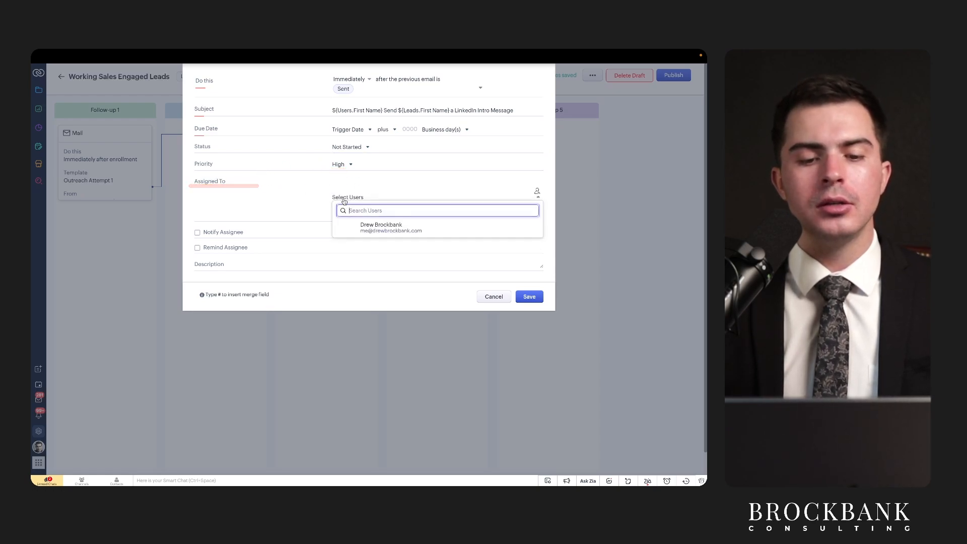
{"action": "left_click", "coordinate": [366, 230]}
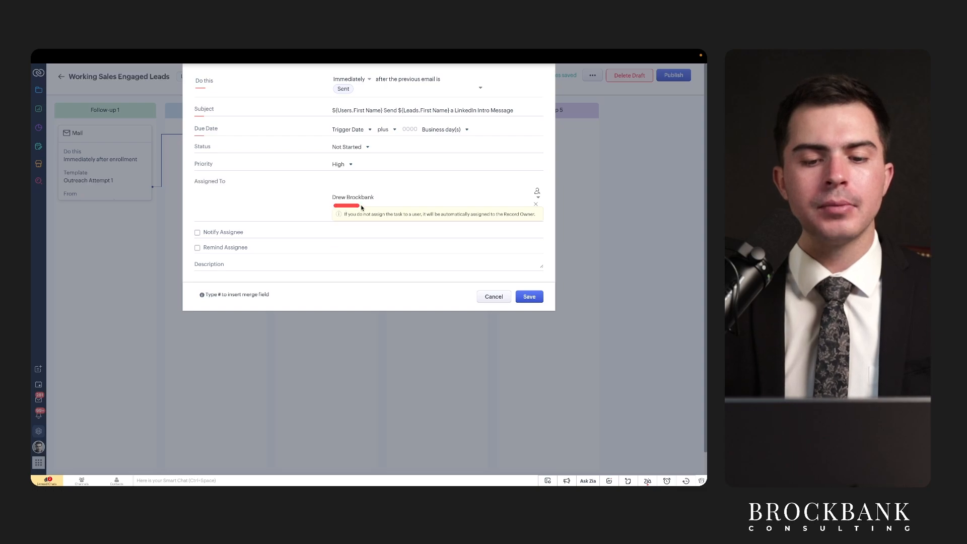
{"action": "left_click_drag", "start_coordinate": [340, 218], "coordinate": [517, 219]}
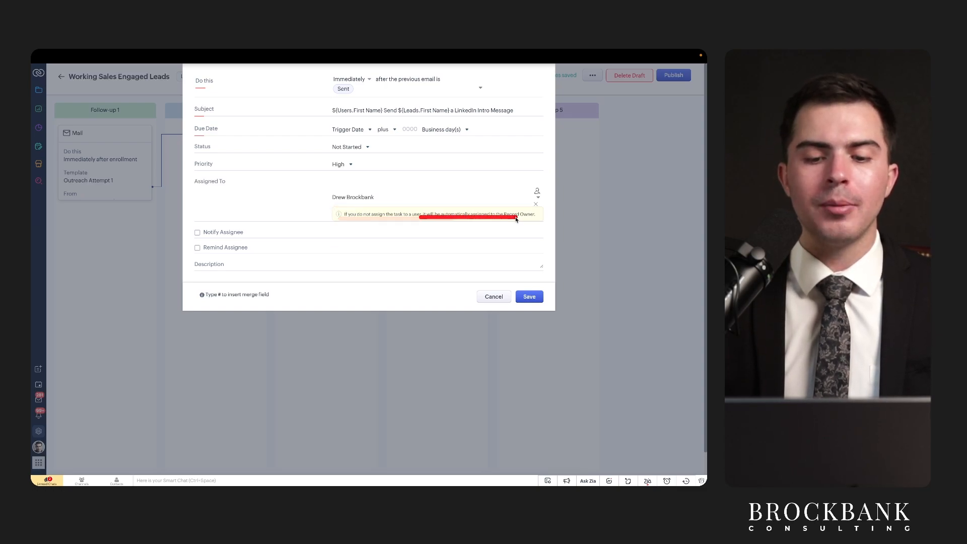
{"action": "left_click", "coordinate": [353, 199]}
{"action": "left_click", "coordinate": [321, 202]}
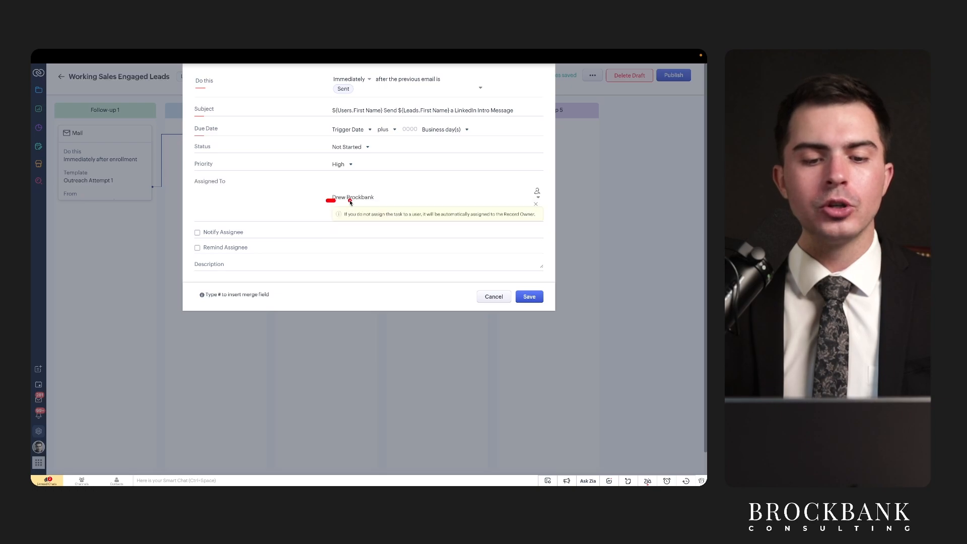
{"action": "left_click_drag", "start_coordinate": [350, 202], "coordinate": [385, 202]}
Turn on Notify Assignee and Remind Assignee for the task and try to save it.
{"action": "left_click", "coordinate": [197, 233]}
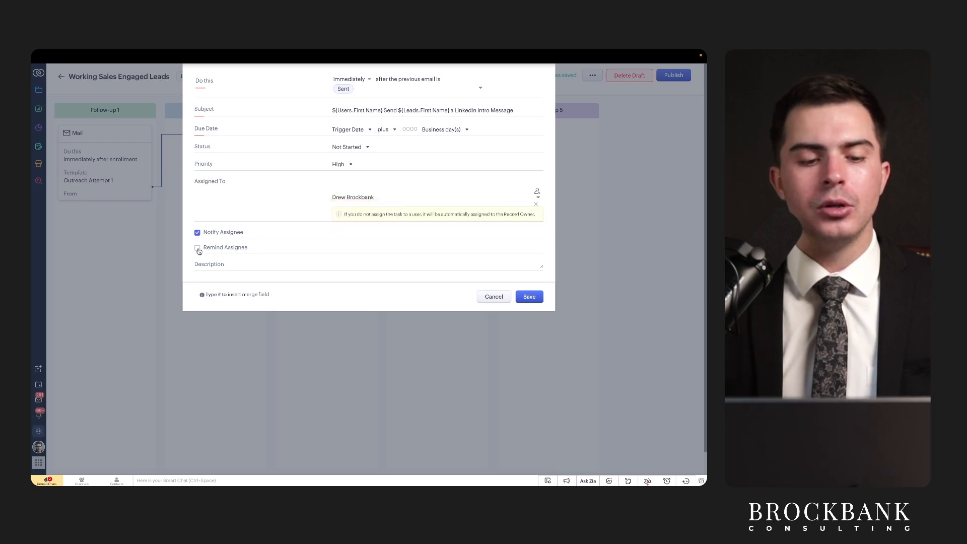
{"action": "left_click", "coordinate": [197, 248]}
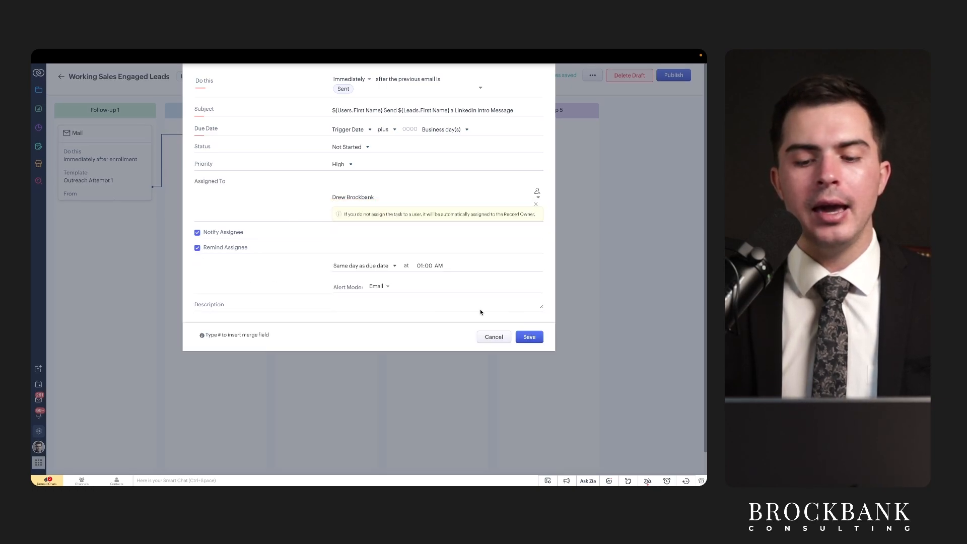
{"action": "left_click", "coordinate": [526, 336]}
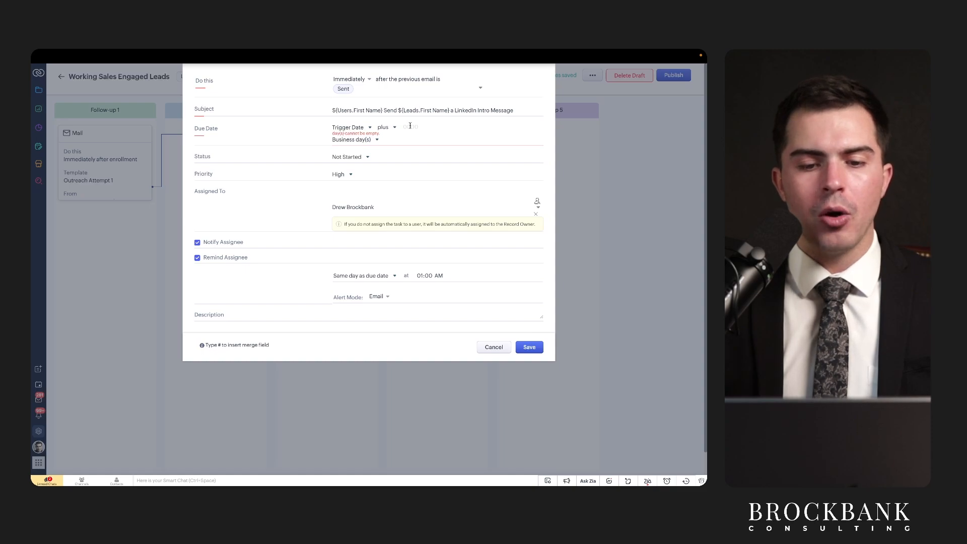
Set the task's due date to the trigger date plus 0 business days and save the task.
{"action": "left_click", "coordinate": [410, 126]}
{"action": "type", "text": "0"}
{"action": "left_click", "coordinate": [522, 338]}
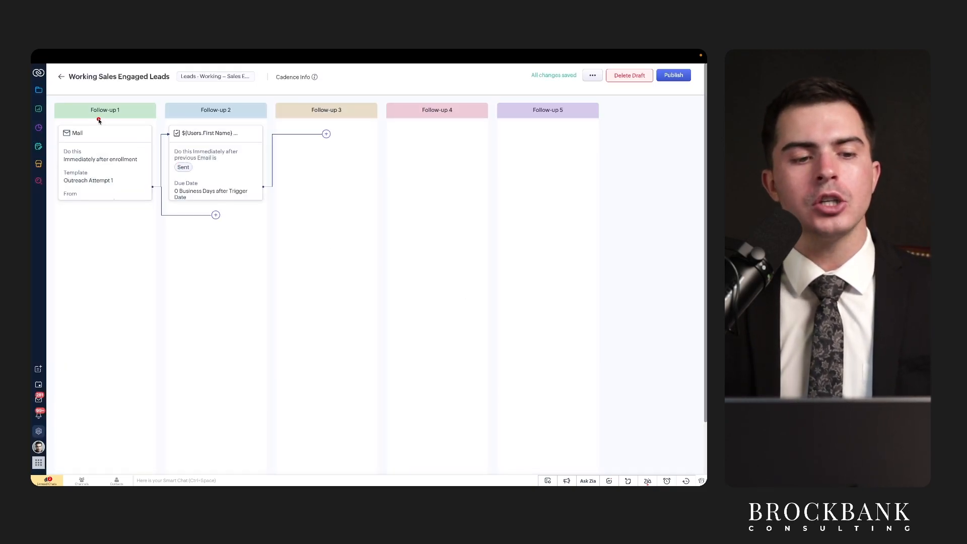
{"action": "left_click_drag", "start_coordinate": [86, 138], "coordinate": [91, 137]}
{"action": "left_click_drag", "start_coordinate": [169, 140], "coordinate": [249, 140]}
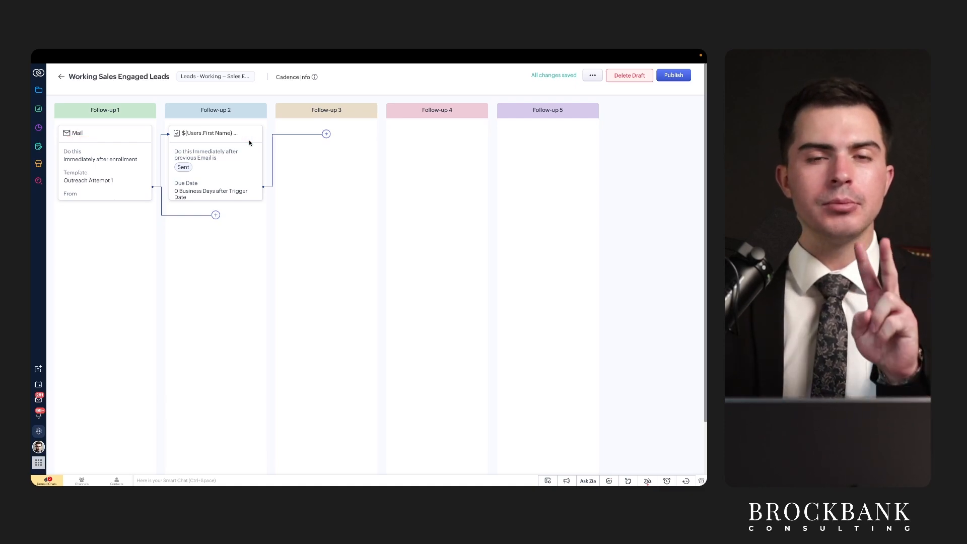
Add a call to Follow-up 3 and set its delay unit to Business Day(s).
{"action": "left_click", "coordinate": [326, 134]}
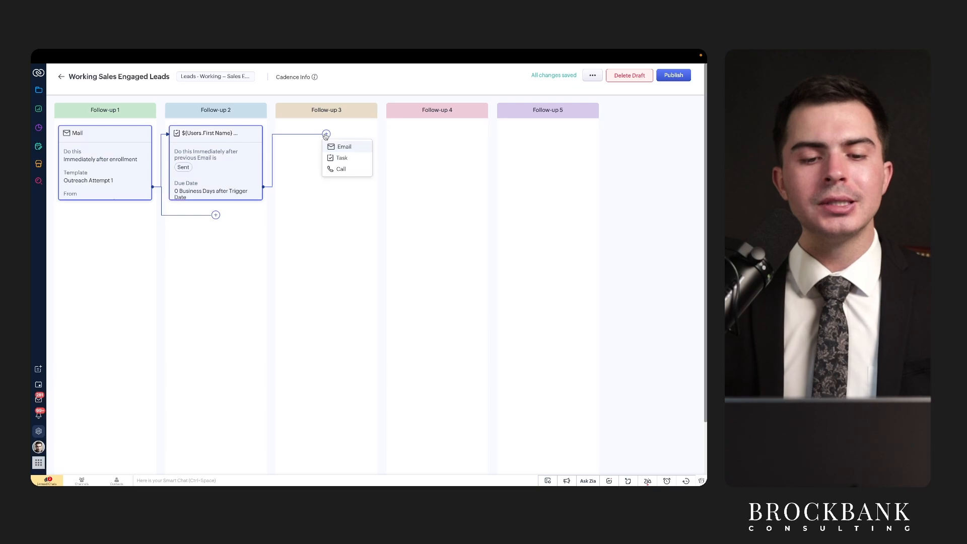
{"action": "left_click", "coordinate": [343, 167]}
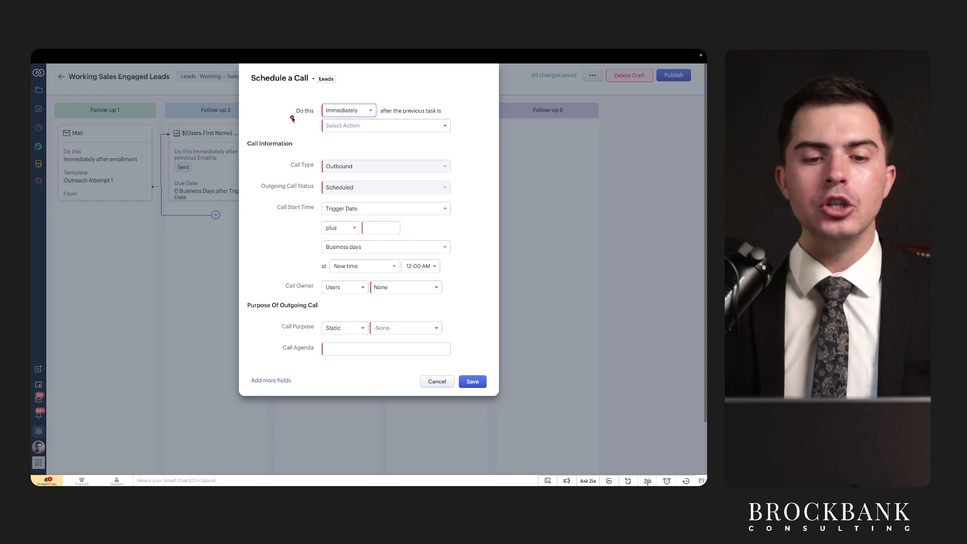
{"action": "left_click", "coordinate": [348, 111]}
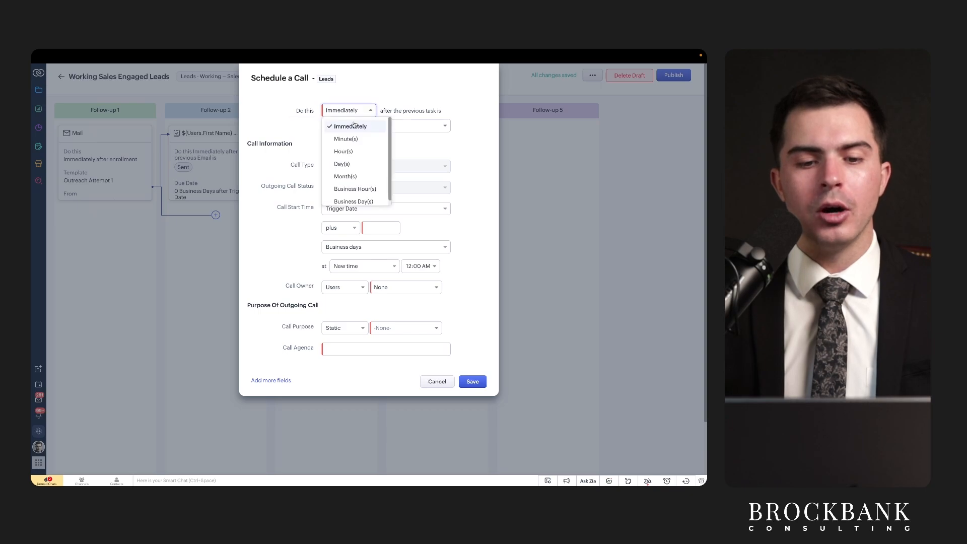
{"action": "left_click", "coordinate": [361, 190]}
{"action": "left_click", "coordinate": [368, 113]}
{"action": "left_click", "coordinate": [370, 196]}
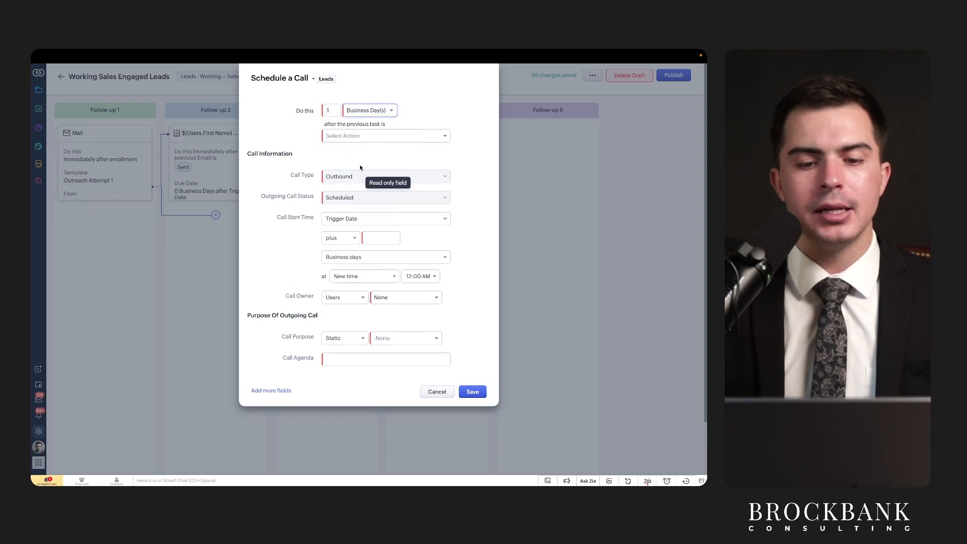
Set the call to be created 7 business days after the previous task is Completed.
{"action": "left_click", "coordinate": [359, 136]}
{"action": "left_click", "coordinate": [324, 112]}
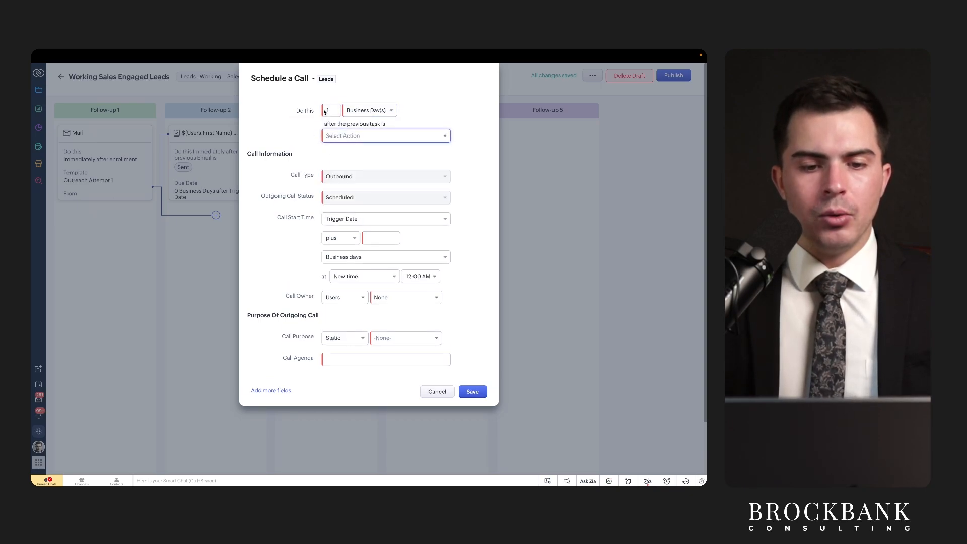
{"action": "left_click", "coordinate": [325, 111]}
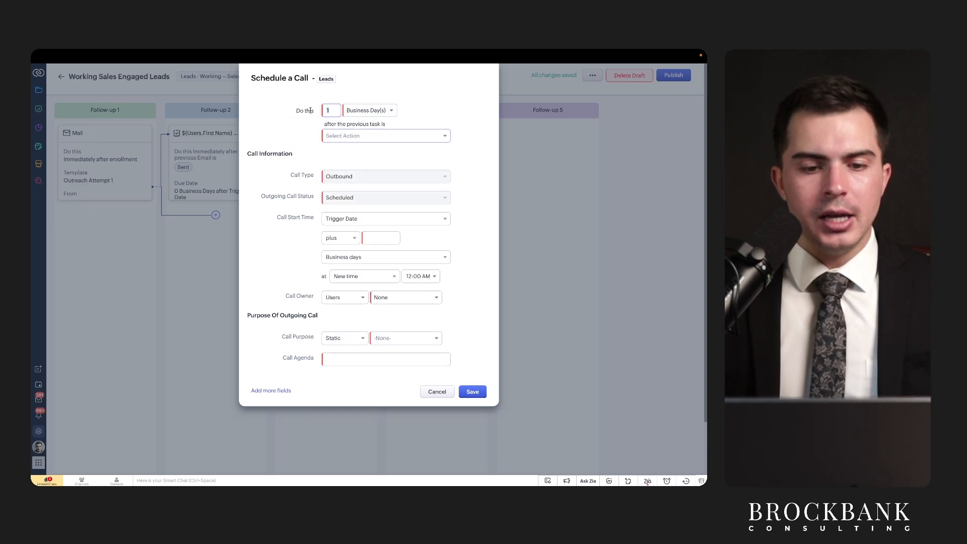
{"action": "type", "text": "7"}
{"action": "left_click", "coordinate": [330, 135]}
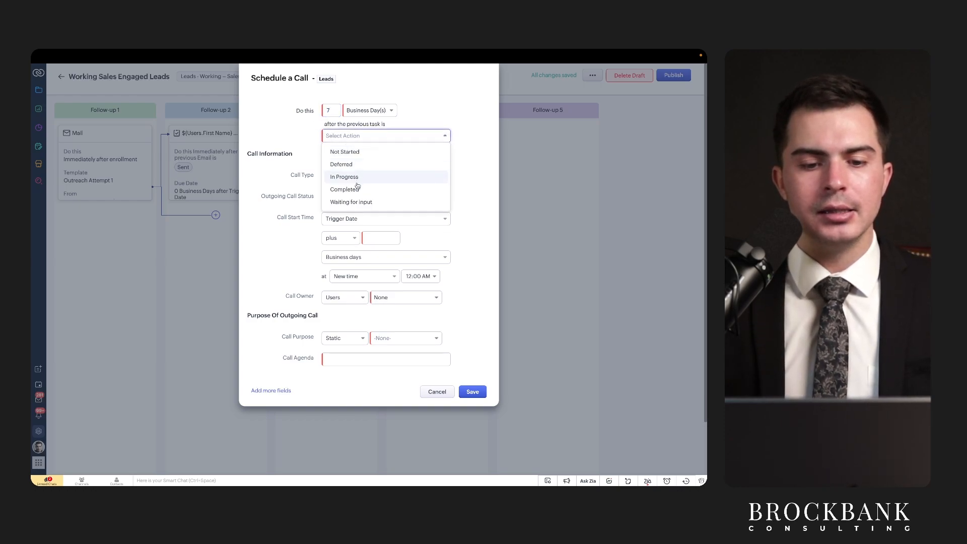
{"action": "left_click", "coordinate": [345, 189]}
{"action": "left_click", "coordinate": [316, 165]}
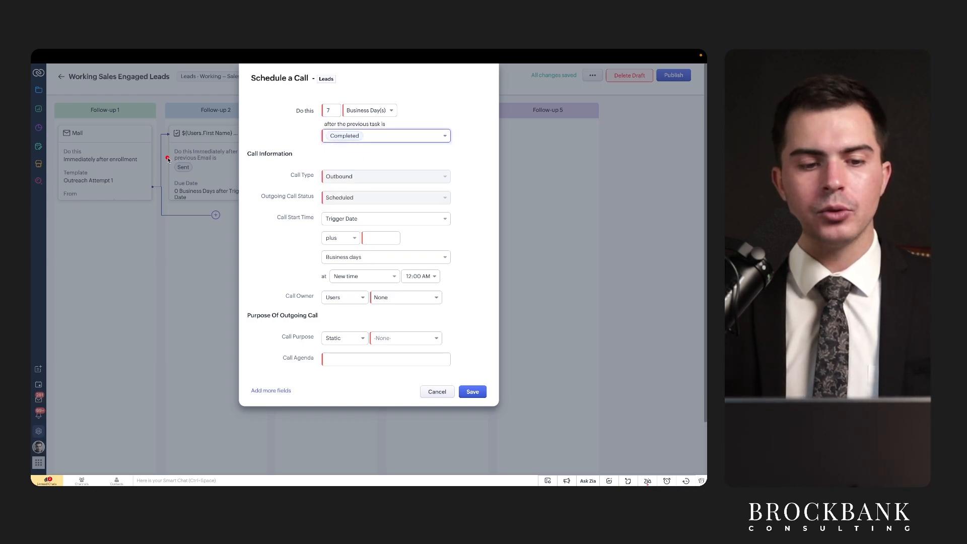
{"action": "left_click_drag", "start_coordinate": [168, 159], "coordinate": [207, 161]}
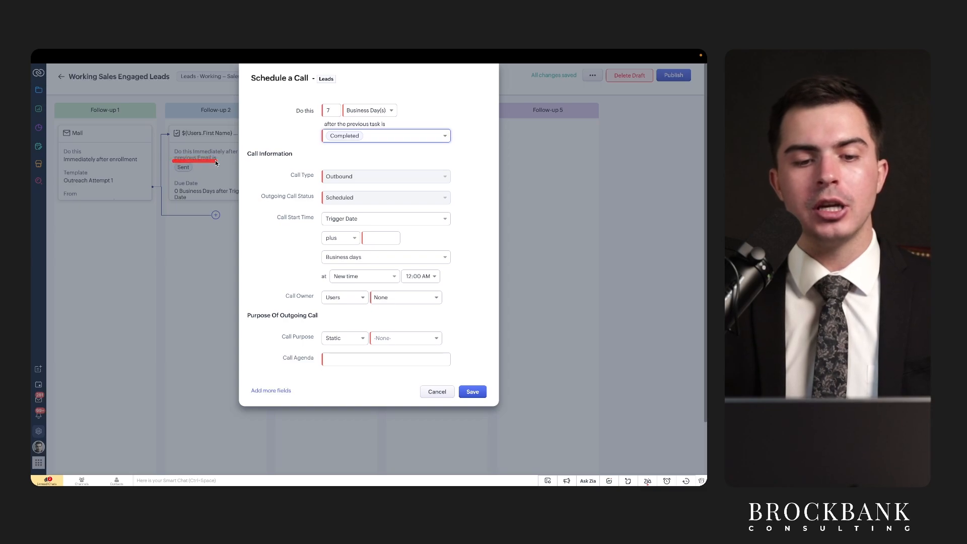
{"action": "left_click_drag", "start_coordinate": [322, 140], "coordinate": [367, 140]}
{"action": "left_click_drag", "start_coordinate": [318, 117], "coordinate": [398, 117]}
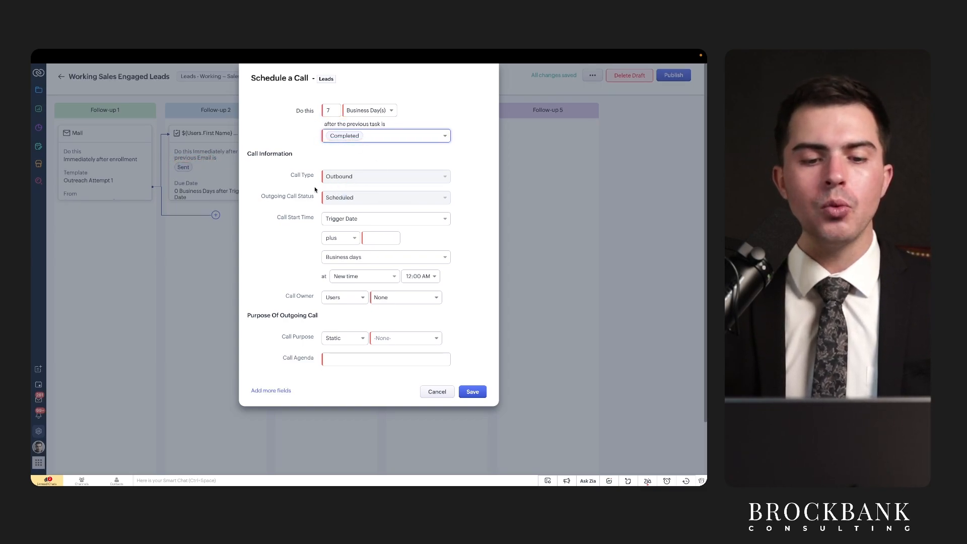
Set the call start time to the trigger date plus 0 business days, using the time from the trigger.
{"action": "left_click_drag", "start_coordinate": [294, 183], "coordinate": [368, 182]}
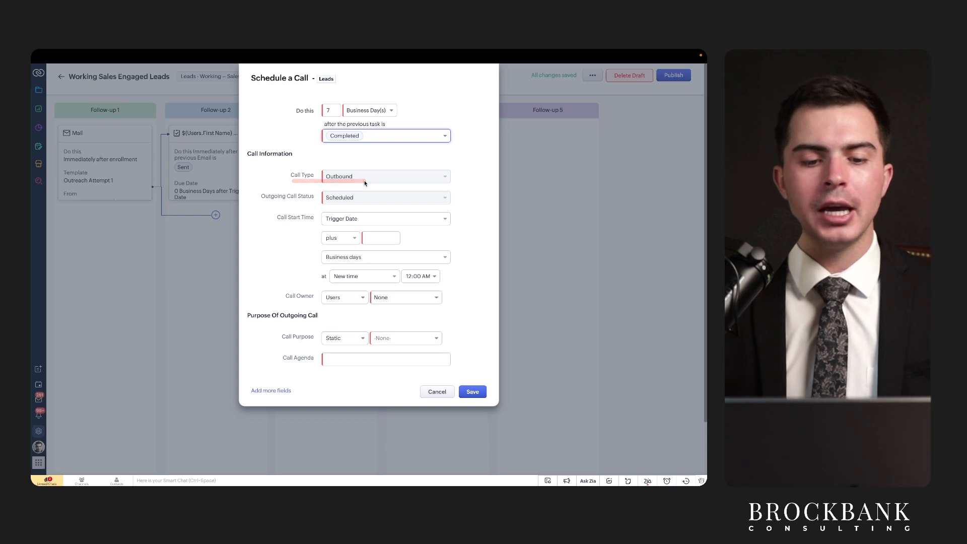
{"action": "left_click_drag", "start_coordinate": [321, 206], "coordinate": [377, 204]}
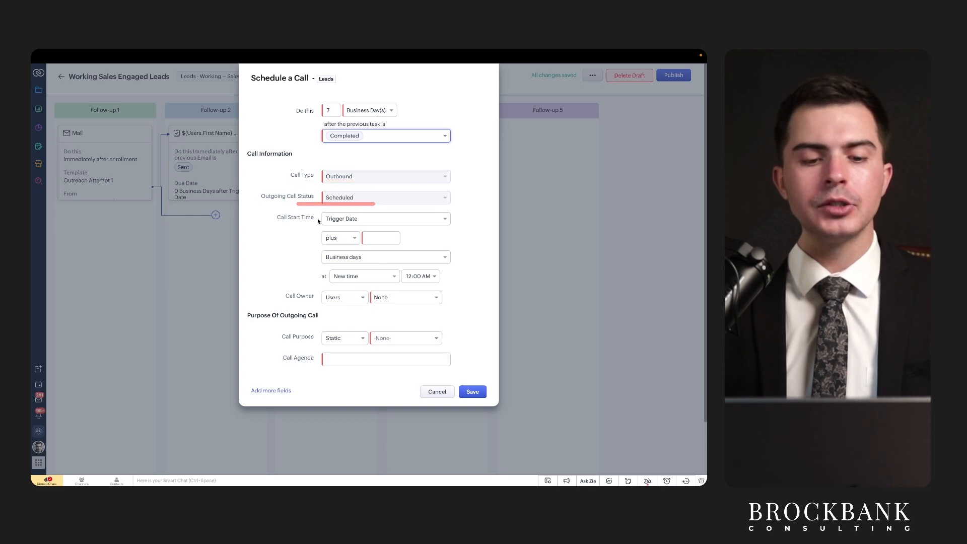
{"action": "left_click", "coordinate": [373, 235]}
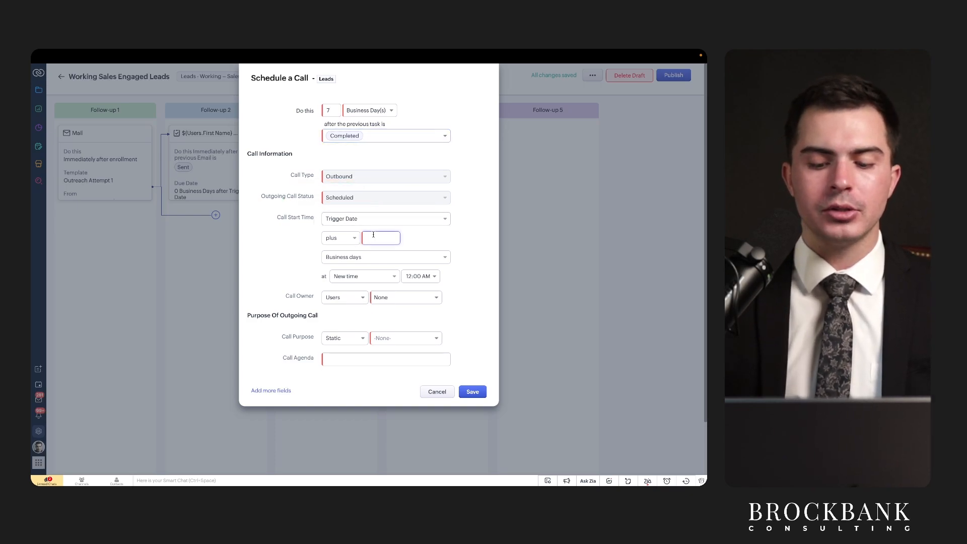
{"action": "left_click", "coordinate": [279, 259]}
{"action": "left_click_drag", "start_coordinate": [321, 286], "coordinate": [394, 283]}
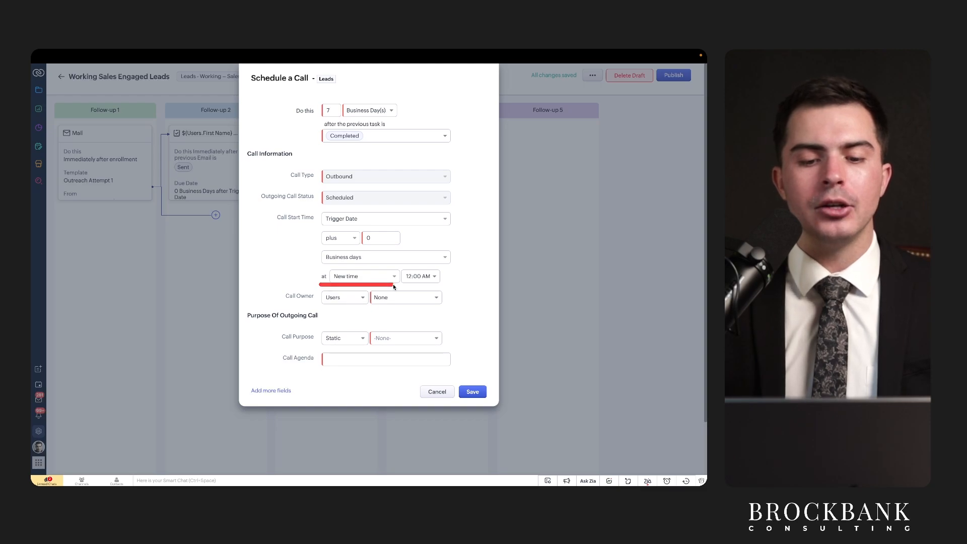
{"action": "left_click", "coordinate": [392, 278]}
{"action": "left_click", "coordinate": [387, 294]}
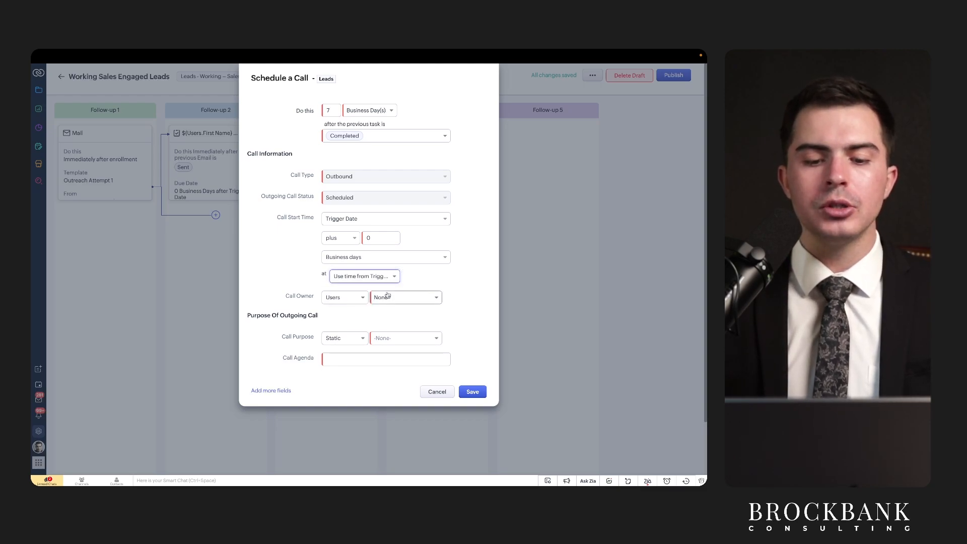
Assign the call owner to Logged in User.
{"action": "left_click_drag", "start_coordinate": [297, 304], "coordinate": [347, 300]}
{"action": "left_click", "coordinate": [347, 299]}
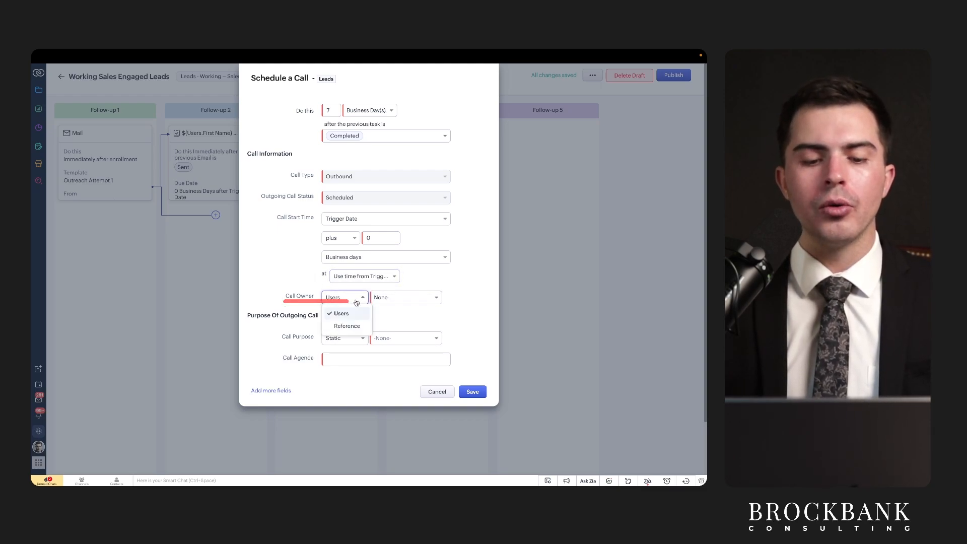
{"action": "left_click", "coordinate": [384, 297]}
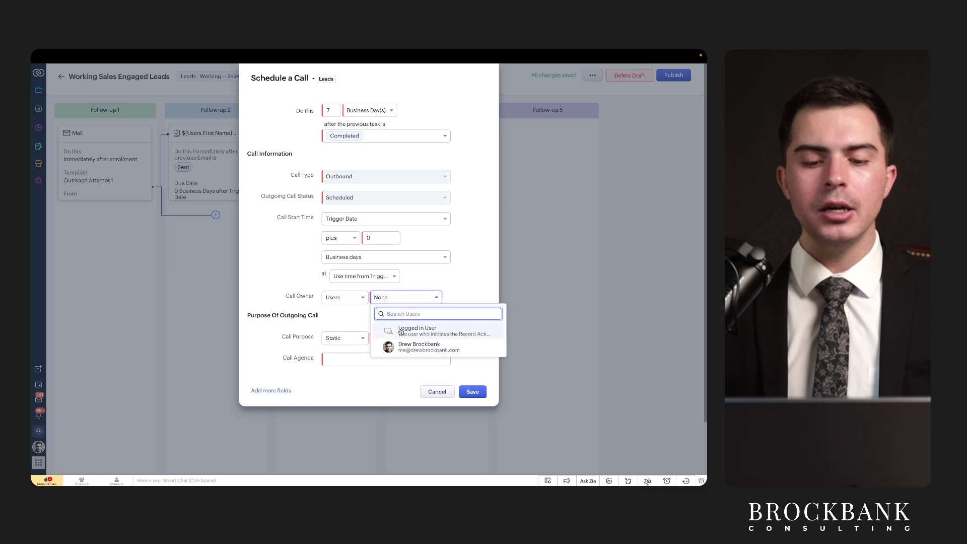
{"action": "left_click", "coordinate": [429, 328]}
{"action": "left_click_drag", "start_coordinate": [321, 309], "coordinate": [441, 306]}
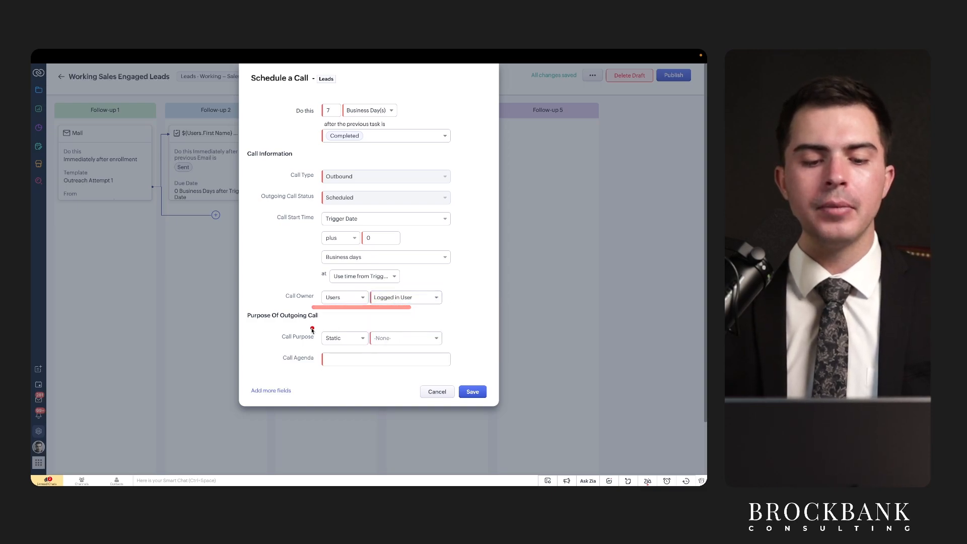
Set the call purpose to Prospecting, enter the agenda "Sent email and LI message" and save the call.
{"action": "left_click_drag", "start_coordinate": [283, 342], "coordinate": [304, 342]}
{"action": "left_click", "coordinate": [386, 341]}
{"action": "left_click", "coordinate": [398, 364]}
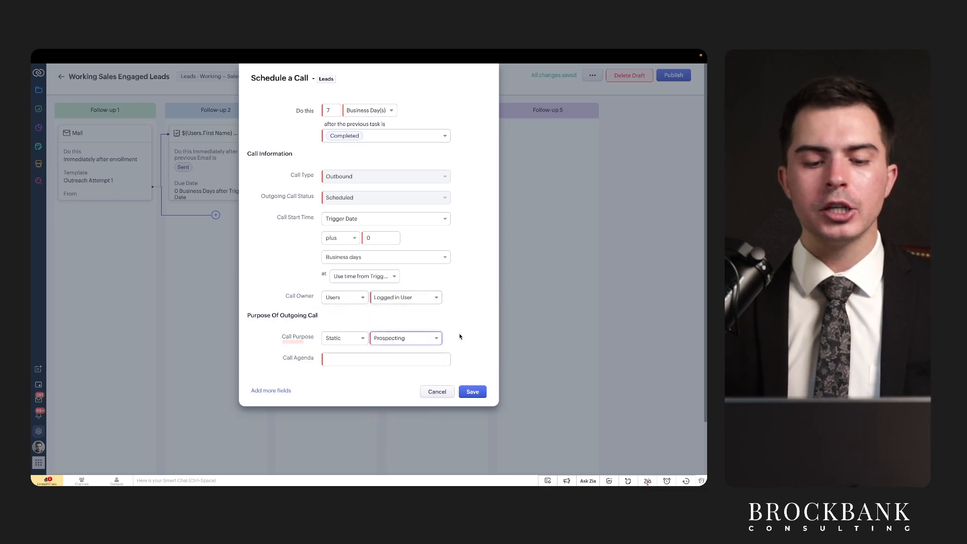
{"action": "left_click", "coordinate": [371, 357]}
{"action": "type", "text": "Sent em"}
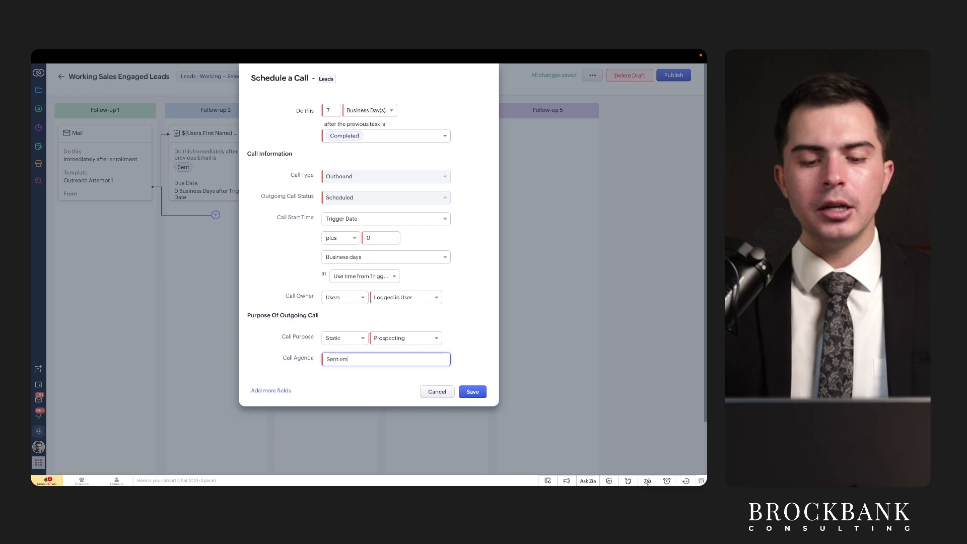
{"action": "type", "text": "ail and LI message"}
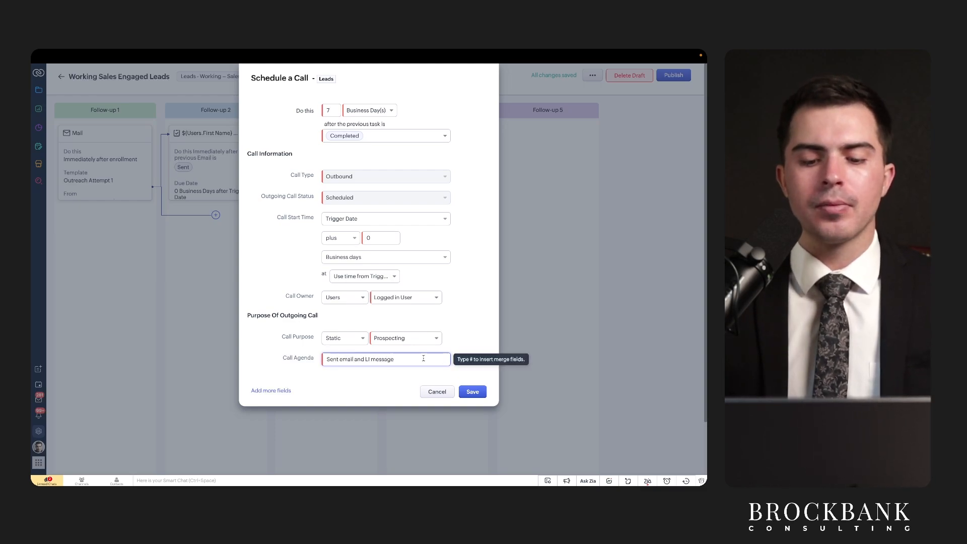
{"action": "left_click", "coordinate": [473, 392]}
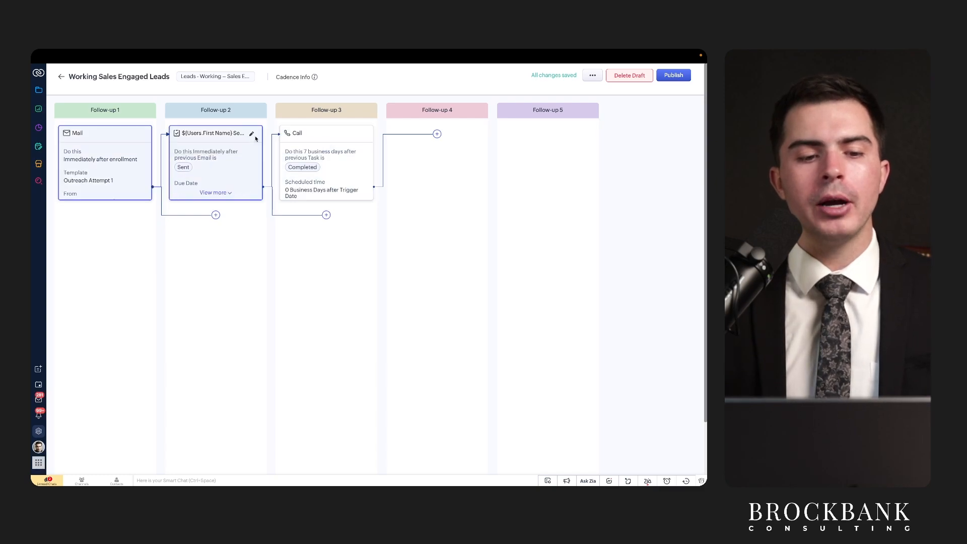
{"action": "key", "text": "ctrl+a"}
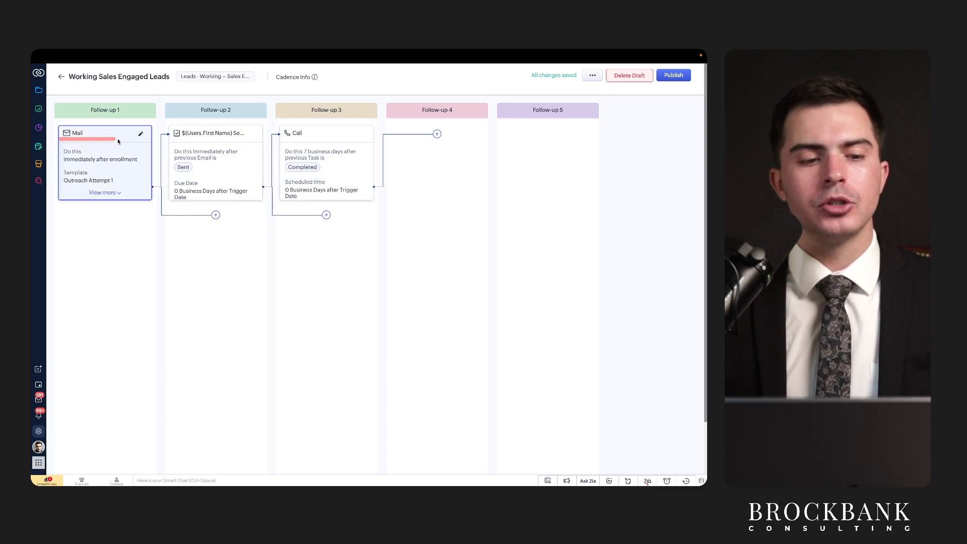
{"action": "left_click_drag", "start_coordinate": [57, 137], "coordinate": [101, 138]}
{"action": "left_click_drag", "start_coordinate": [168, 138], "coordinate": [338, 142]}
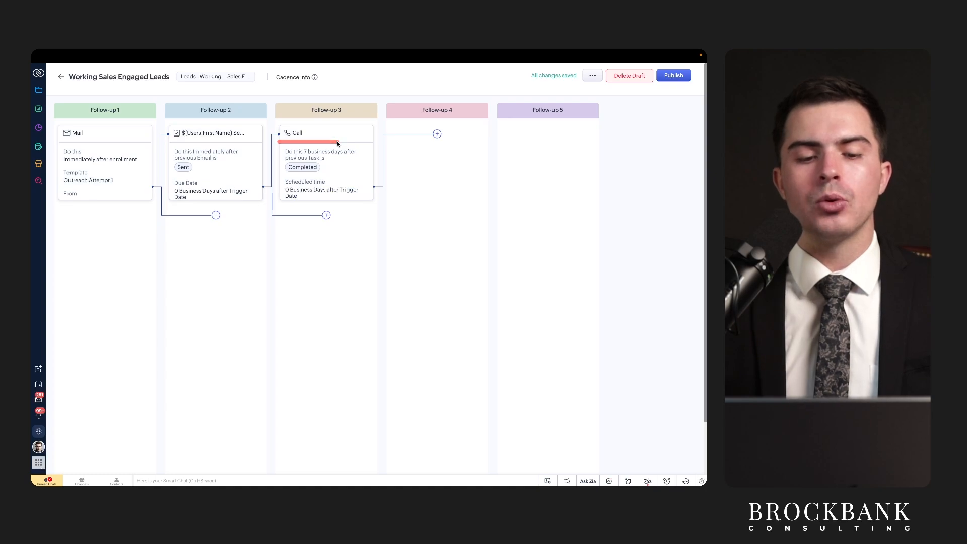
Add an email to Follow-up 4 using the Outreach Attempt 1 template.
{"action": "left_click", "coordinate": [437, 133]}
{"action": "mouse_move", "coordinate": [439, 151]}
{"action": "left_mouse_down"}
{"action": "mouse_move", "coordinate": [451, 152]}
{"action": "mouse_move", "coordinate": [456, 169]}
{"action": "left_mouse_up"}
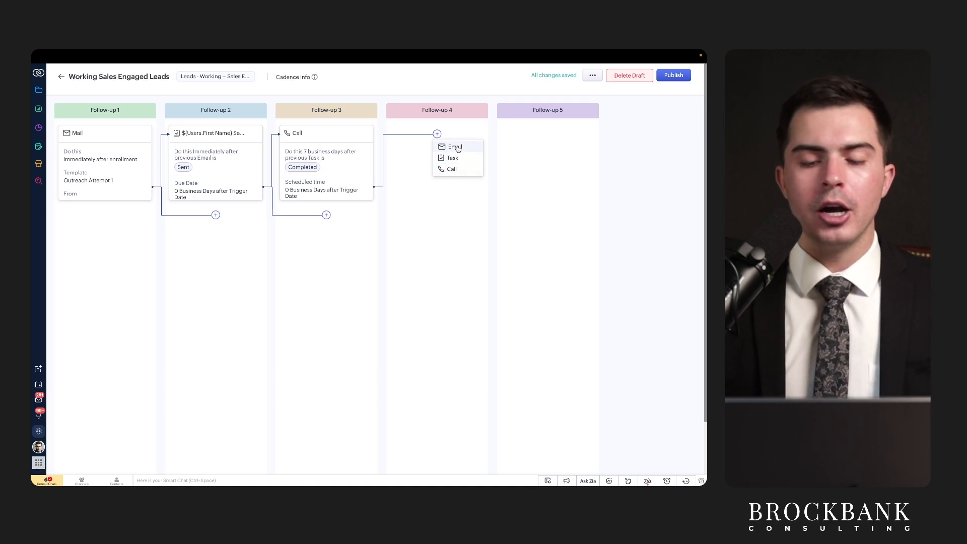
{"action": "left_click", "coordinate": [456, 148]}
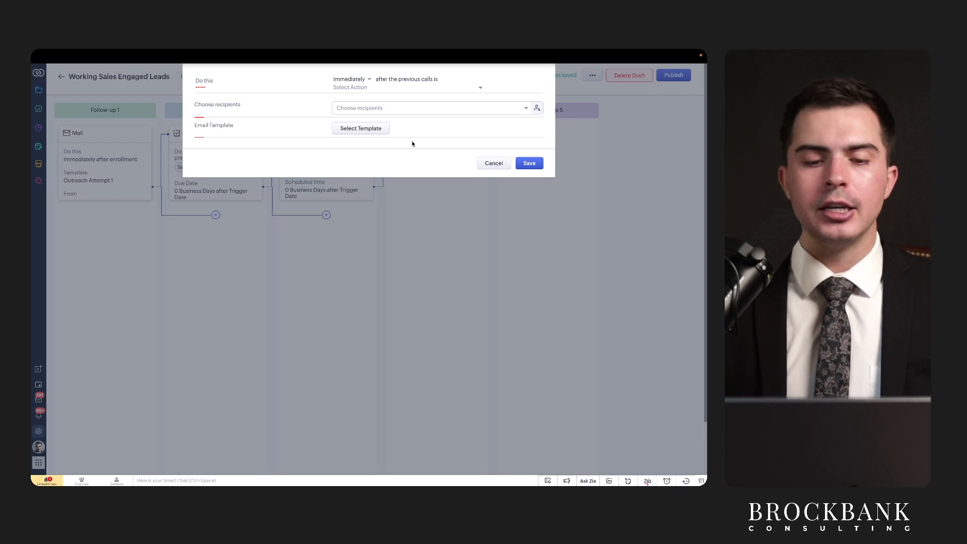
{"action": "left_click", "coordinate": [361, 128]}
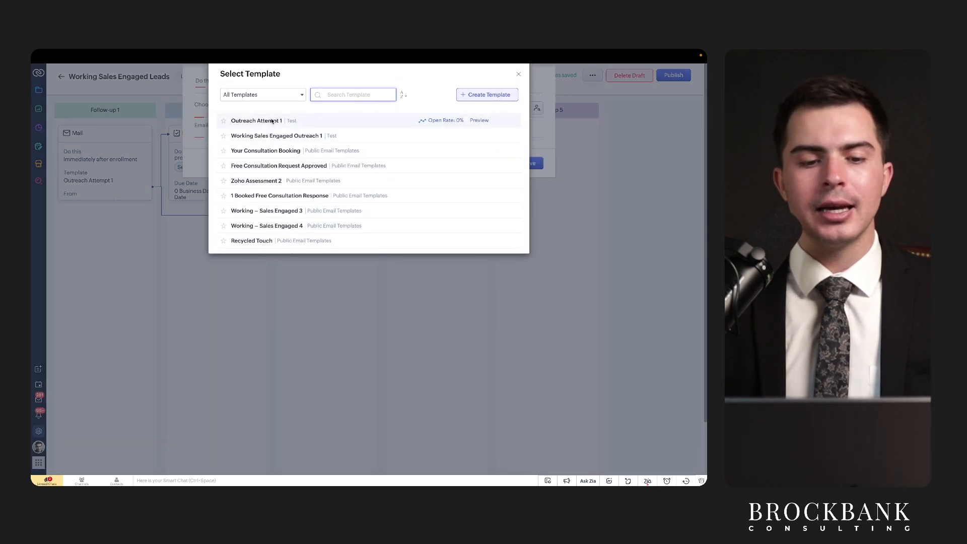
{"action": "left_click", "coordinate": [273, 122]}
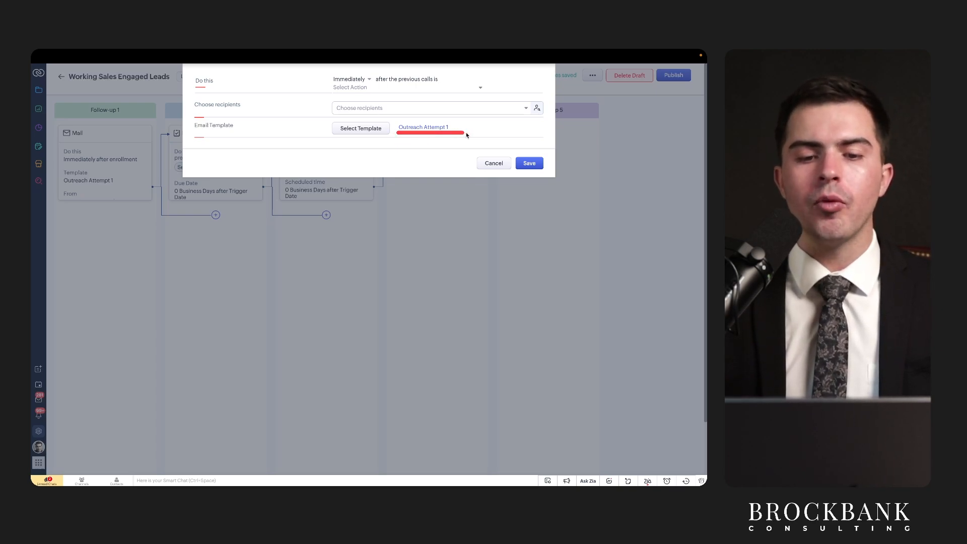
Set the email to go out immediately after the previous call is Completed, with the lead's Email field as recipient.
{"action": "left_click", "coordinate": [362, 82]}
{"action": "left_click", "coordinate": [363, 93]}
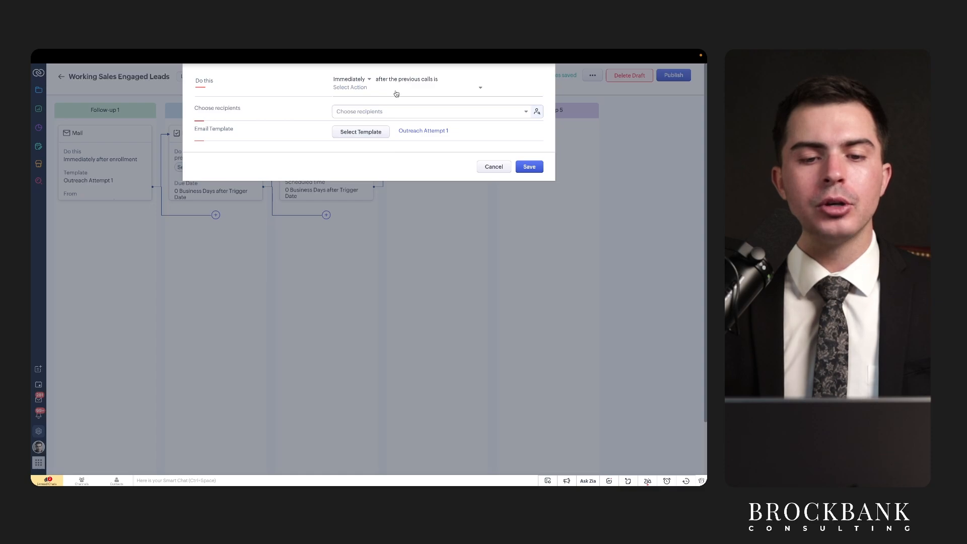
{"action": "left_click", "coordinate": [397, 91]}
{"action": "left_click", "coordinate": [380, 119]}
{"action": "left_click", "coordinate": [308, 112]}
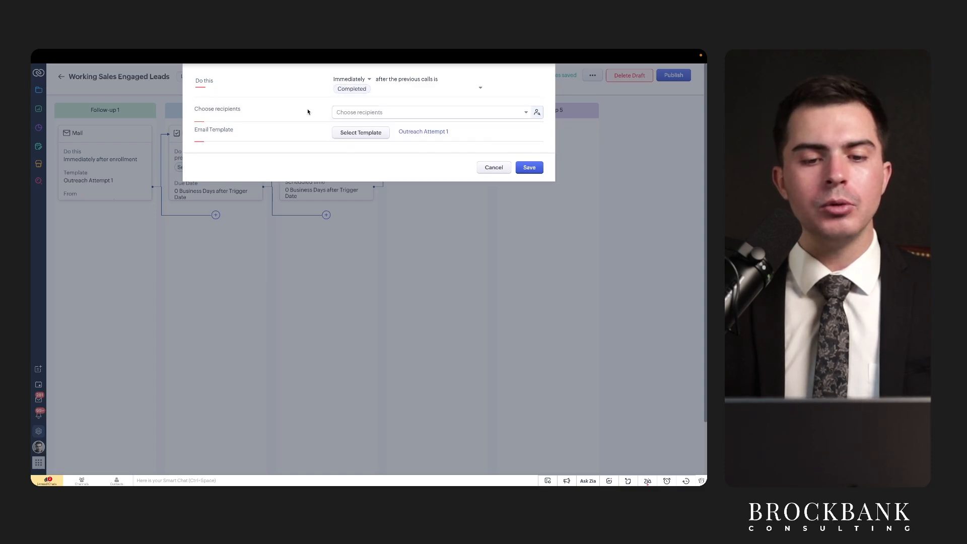
{"action": "left_click", "coordinate": [340, 112]}
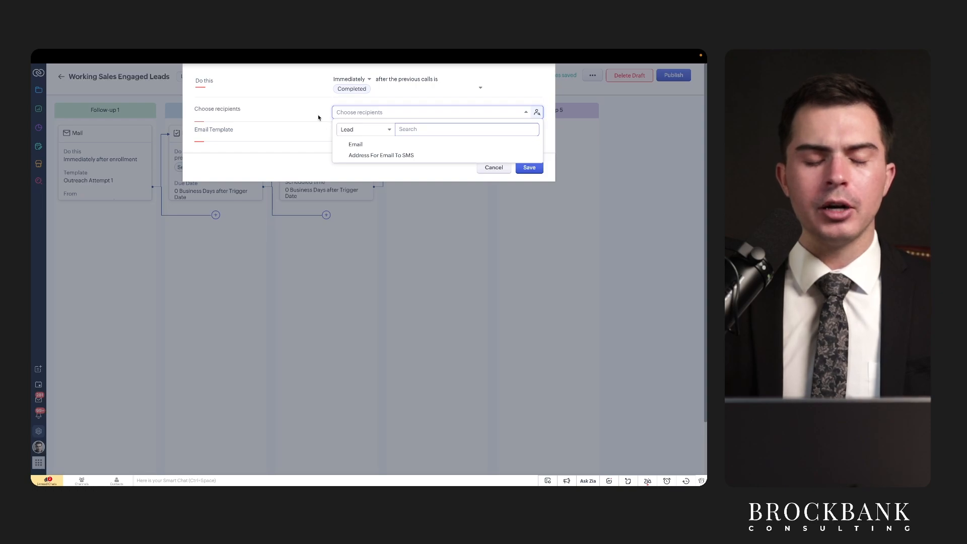
{"action": "left_click", "coordinate": [362, 146]}
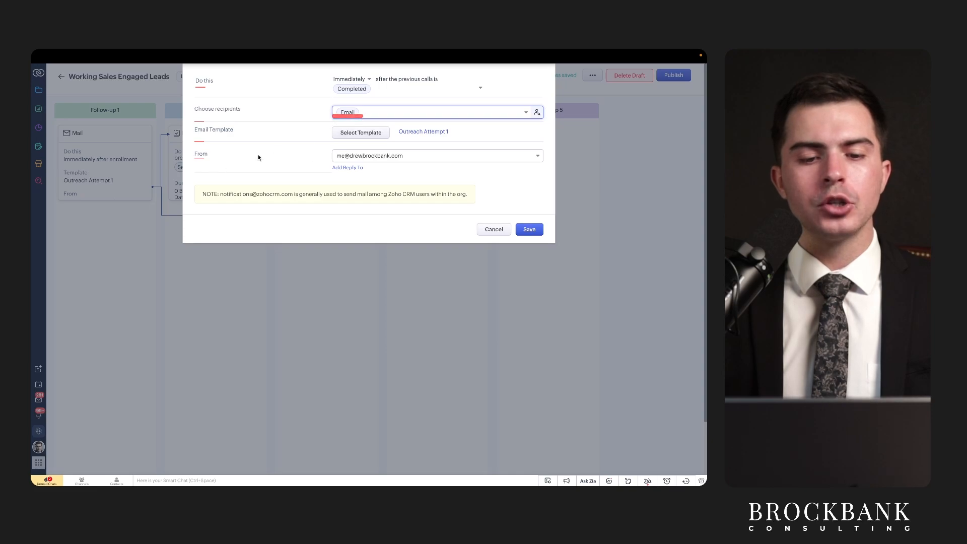
Set the Follow-up 4 email's From and Reply To to Current User's Email and save the email.
{"action": "left_click", "coordinate": [348, 155]}
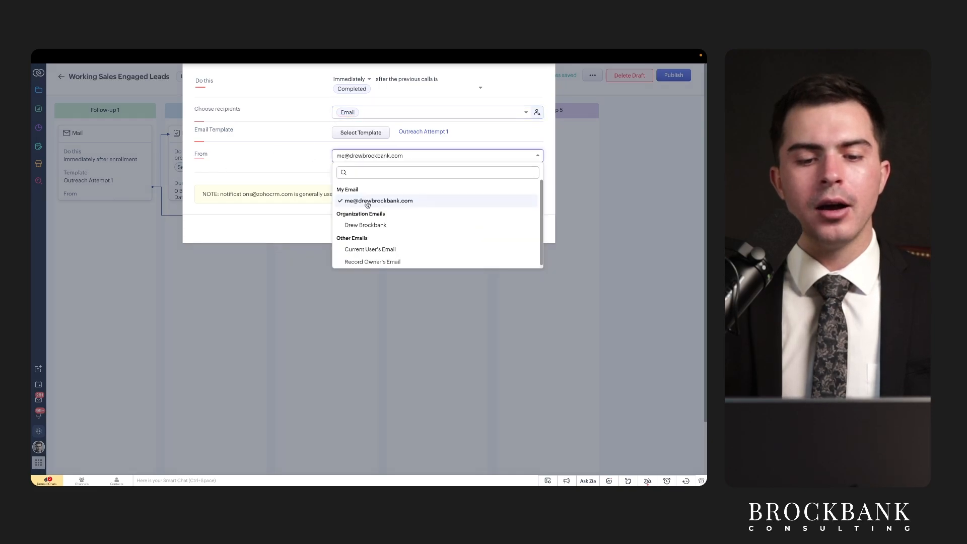
{"action": "left_click", "coordinate": [363, 249]}
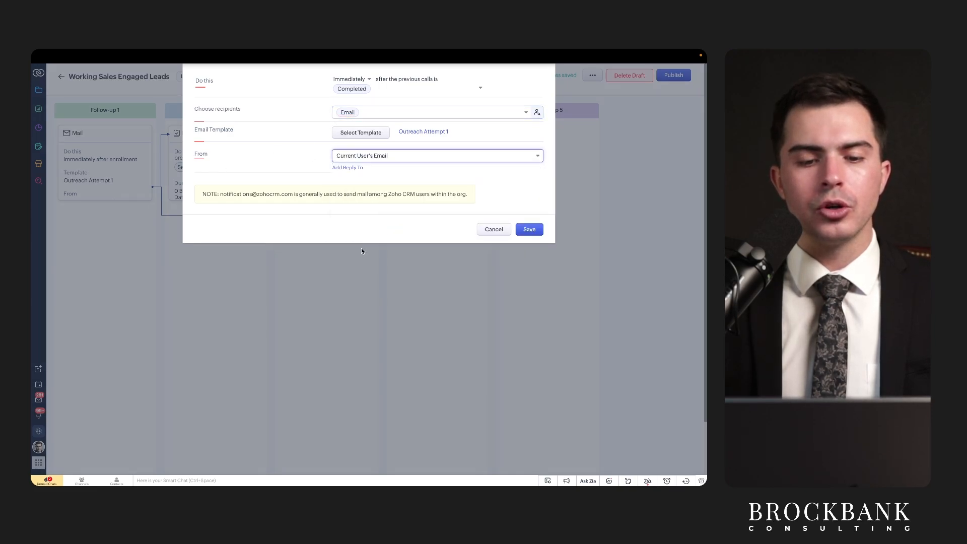
{"action": "left_click", "coordinate": [348, 167]}
{"action": "left_click", "coordinate": [352, 178]}
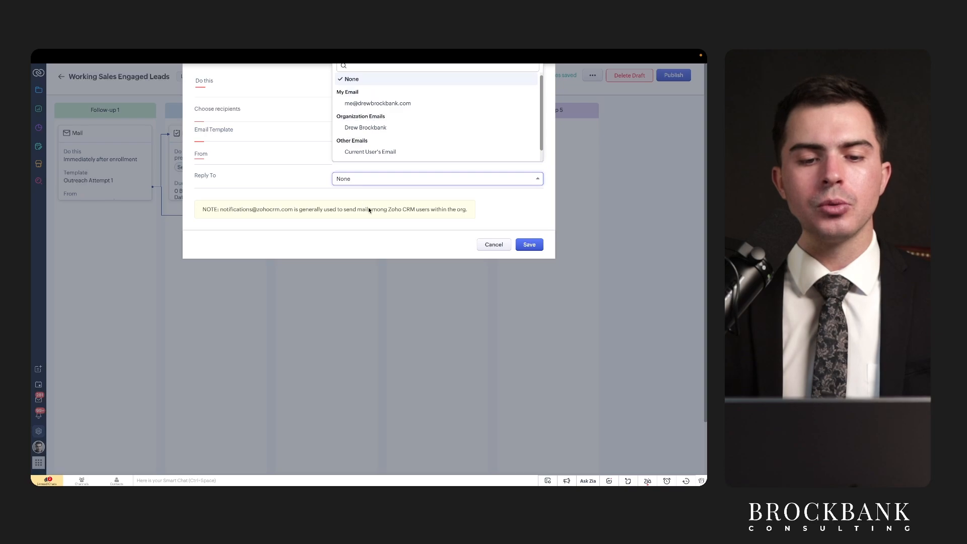
{"action": "left_click", "coordinate": [366, 153]}
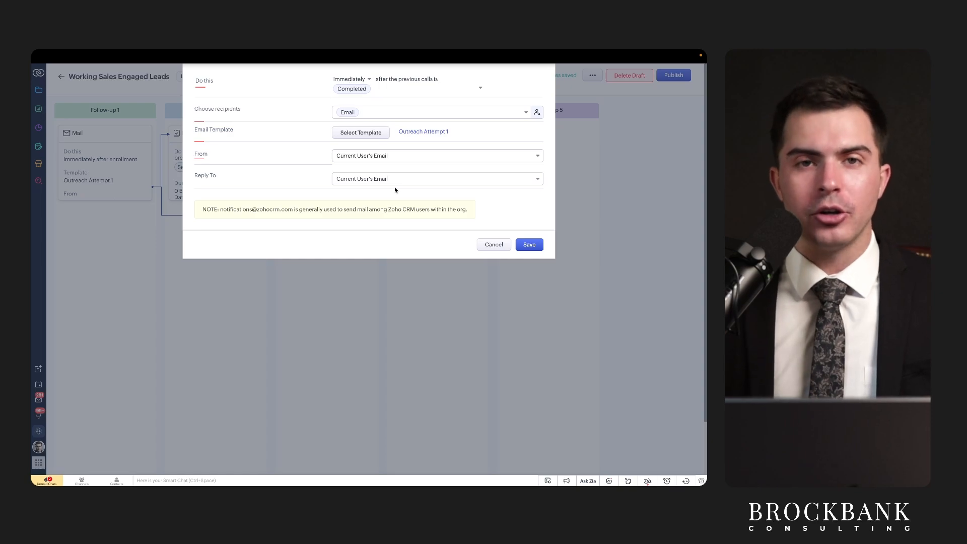
{"action": "left_click", "coordinate": [530, 245]}
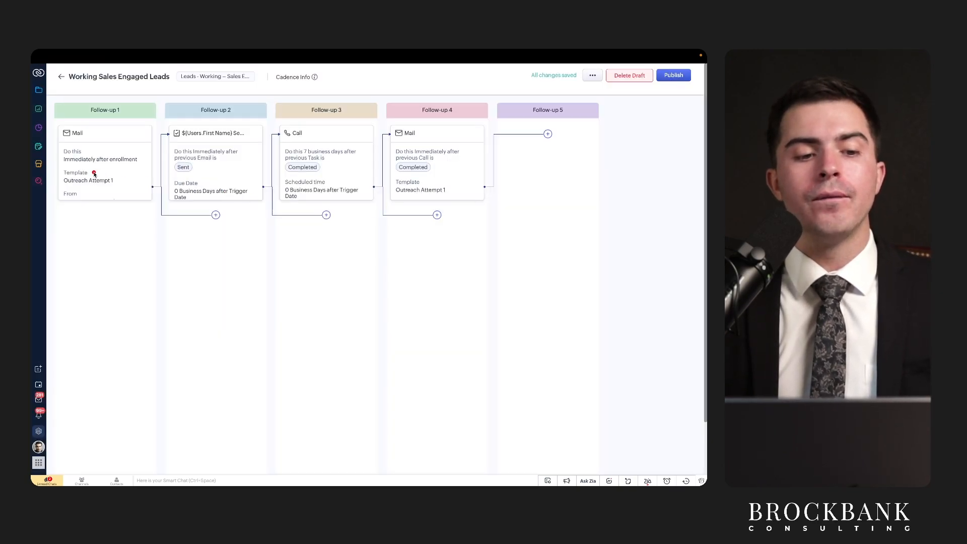
Open the cadence's un-enroll properties and view the available conditions for un-enrolling leads.
{"action": "left_click_drag", "start_coordinate": [95, 174], "coordinate": [454, 174]}
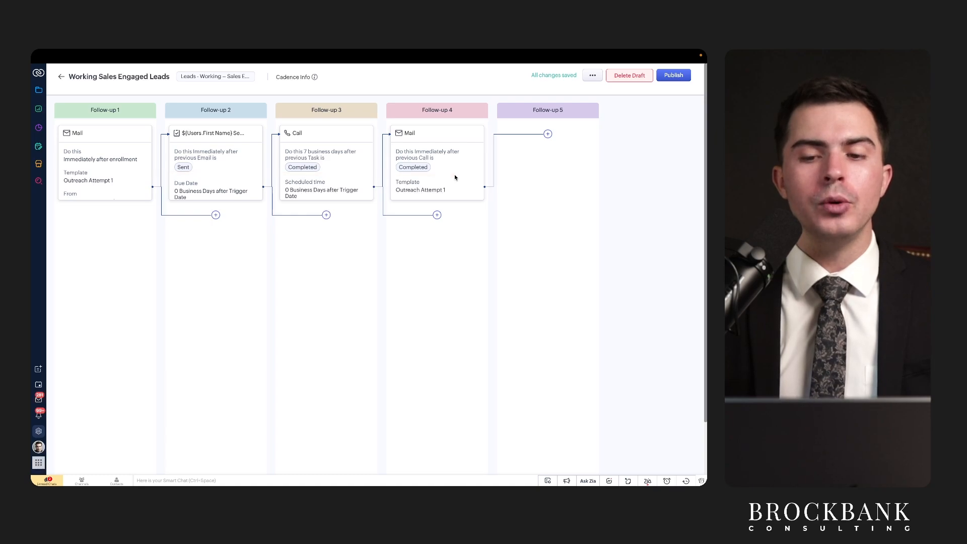
{"action": "left_click", "coordinate": [593, 78]}
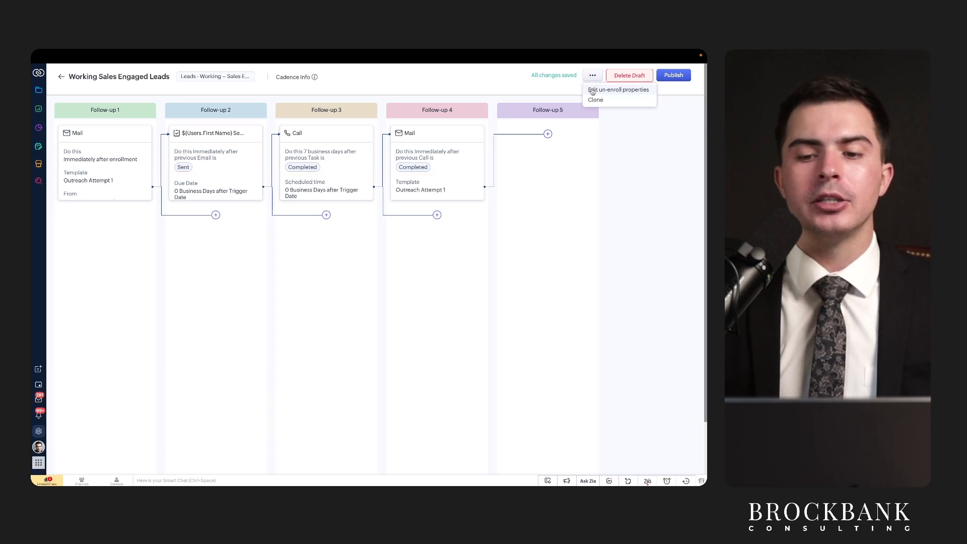
{"action": "left_click_drag", "start_coordinate": [593, 91], "coordinate": [663, 93]}
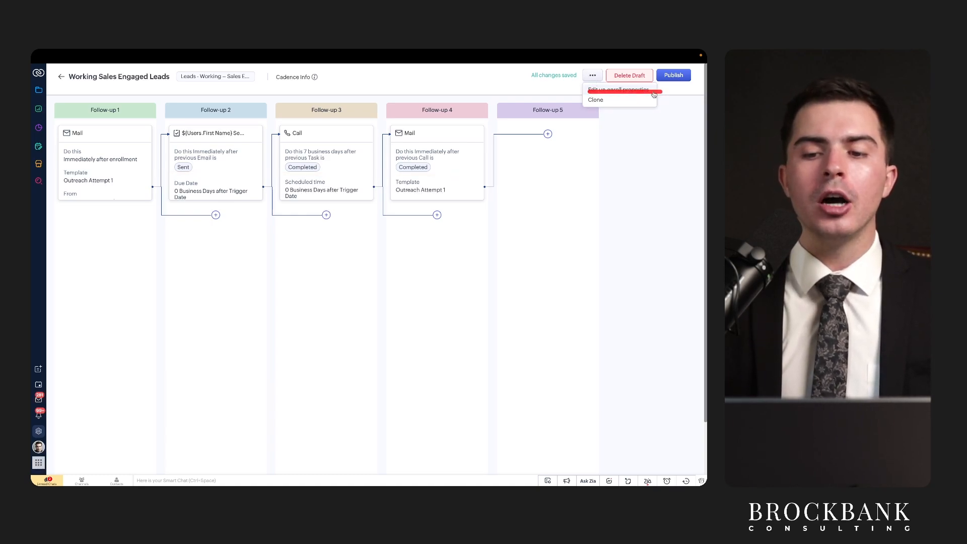
{"action": "left_click", "coordinate": [634, 94]}
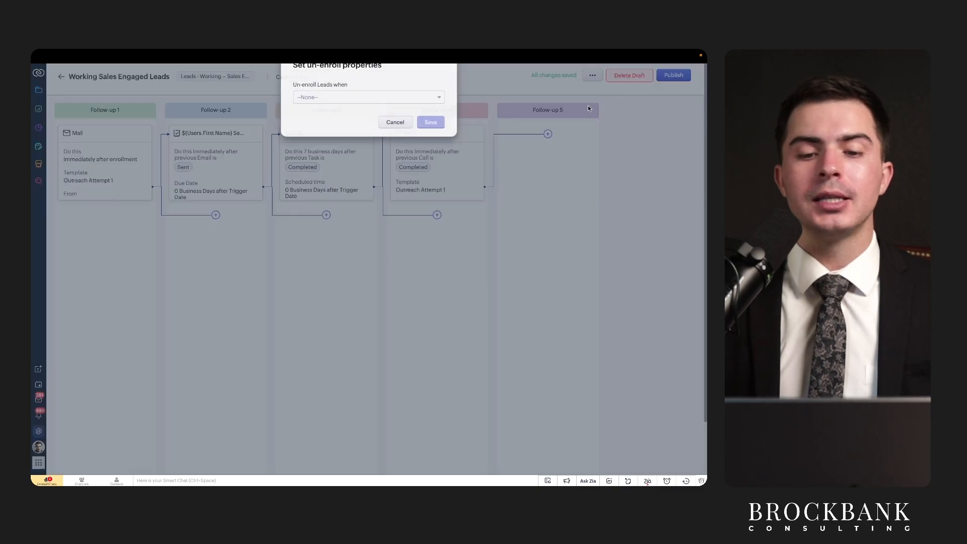
{"action": "left_click", "coordinate": [386, 114]}
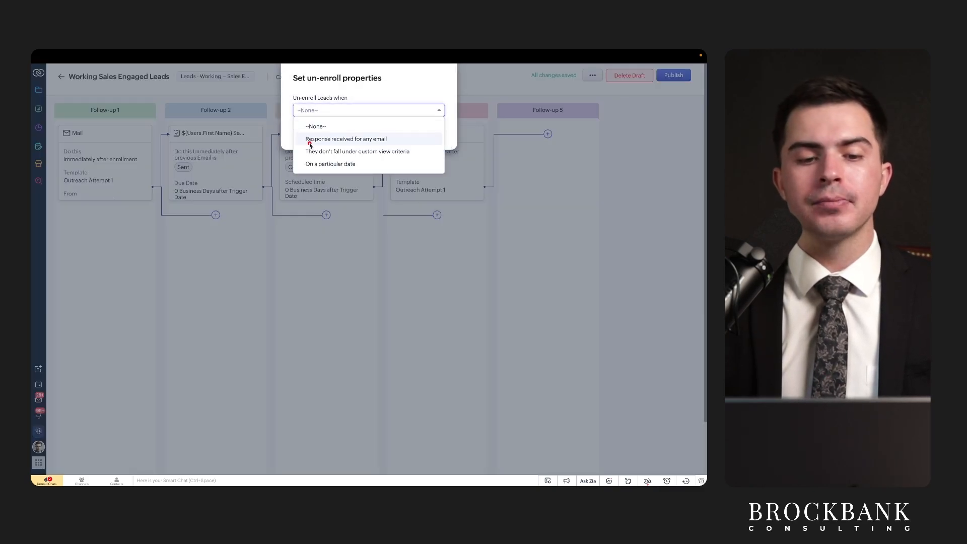
{"action": "left_click_drag", "start_coordinate": [305, 121], "coordinate": [370, 120]}
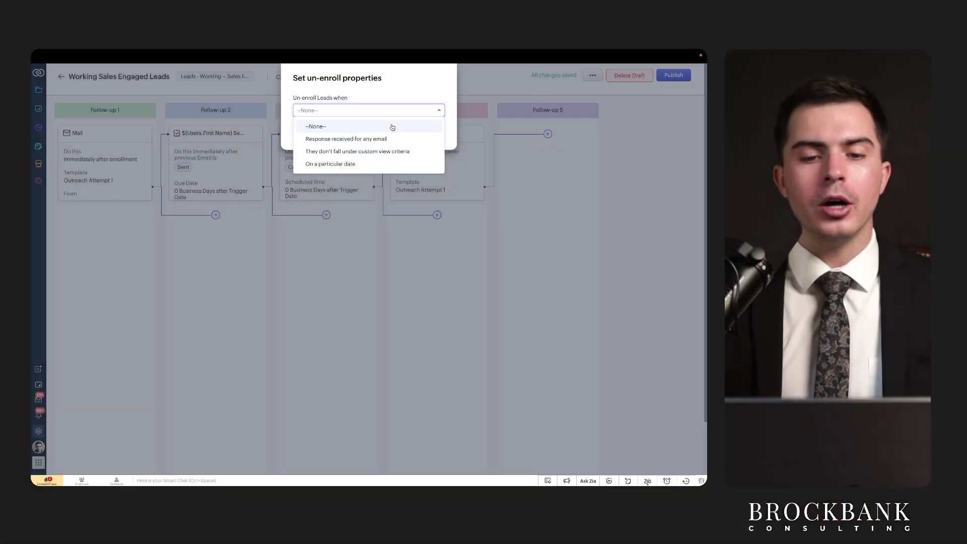
Return from the open lead record to the Demo Leads board and move that lead from Working - Sales Engaged to Reached.
{"action": "left_click", "coordinate": [291, 71]}
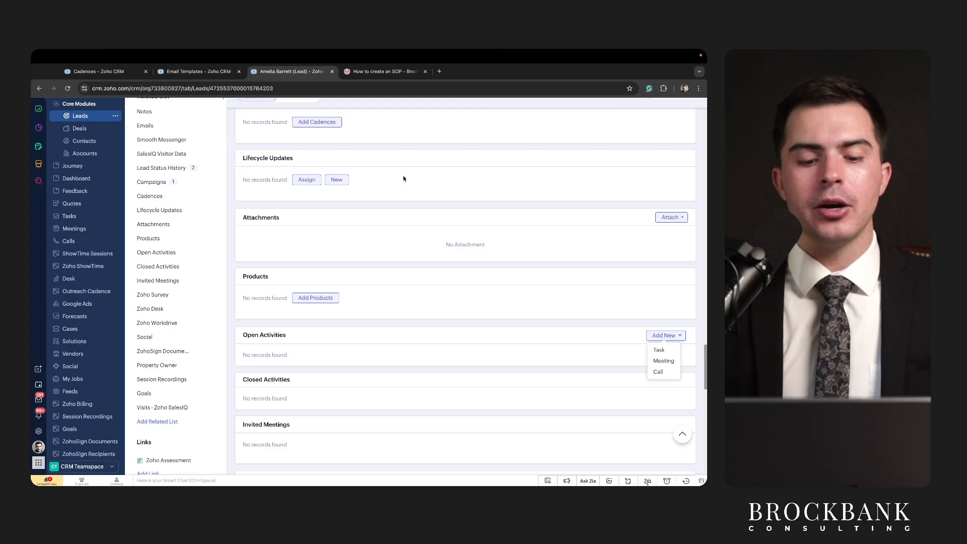
{"action": "left_click", "coordinate": [403, 178]}
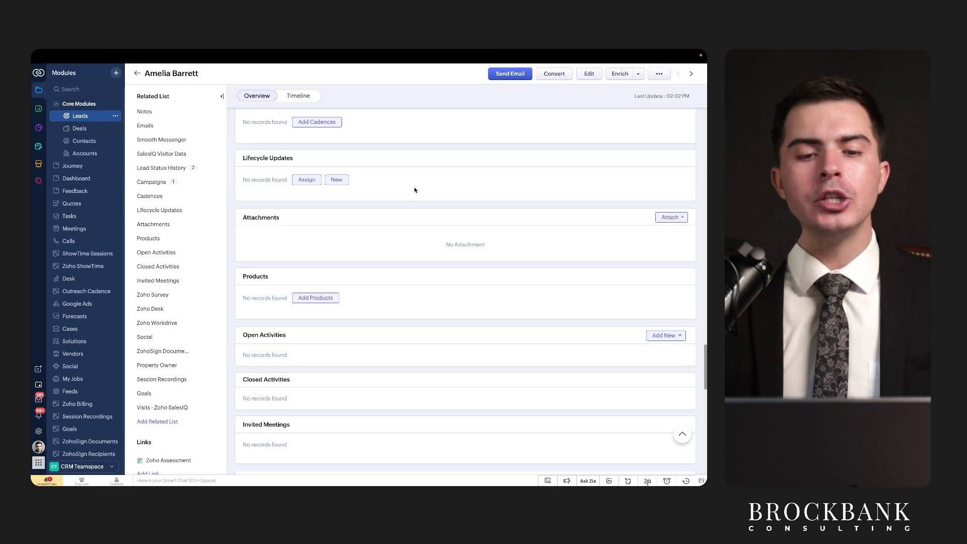
{"action": "key", "text": "alt+Left"}
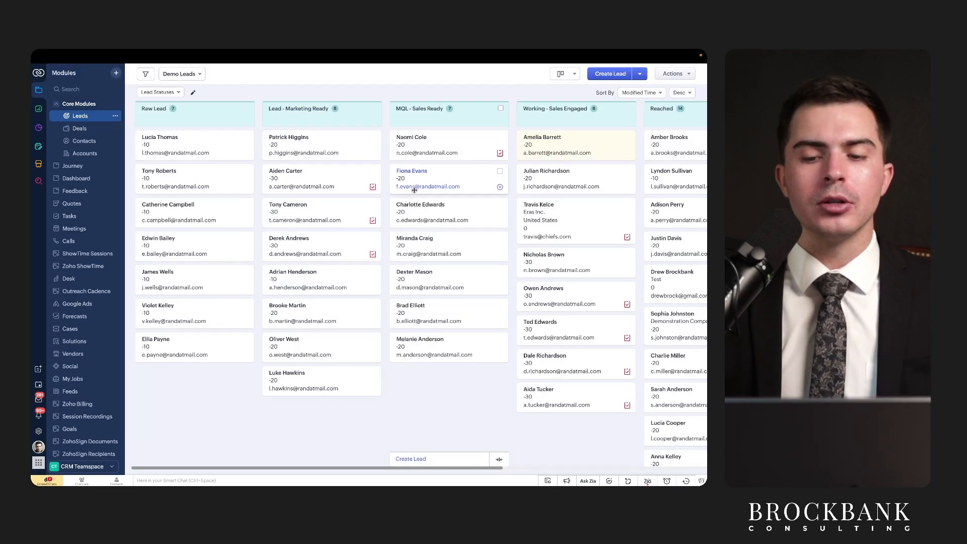
{"action": "scroll", "coordinate": [531, 174], "scroll_direction": "right", "scroll_amount": 3}
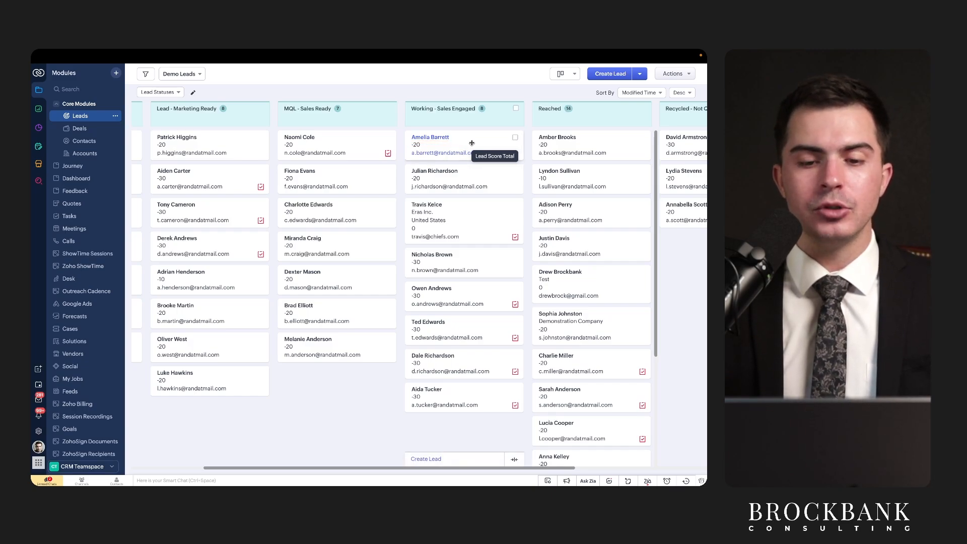
{"action": "left_click_drag", "start_coordinate": [472, 140], "coordinate": [564, 140]}
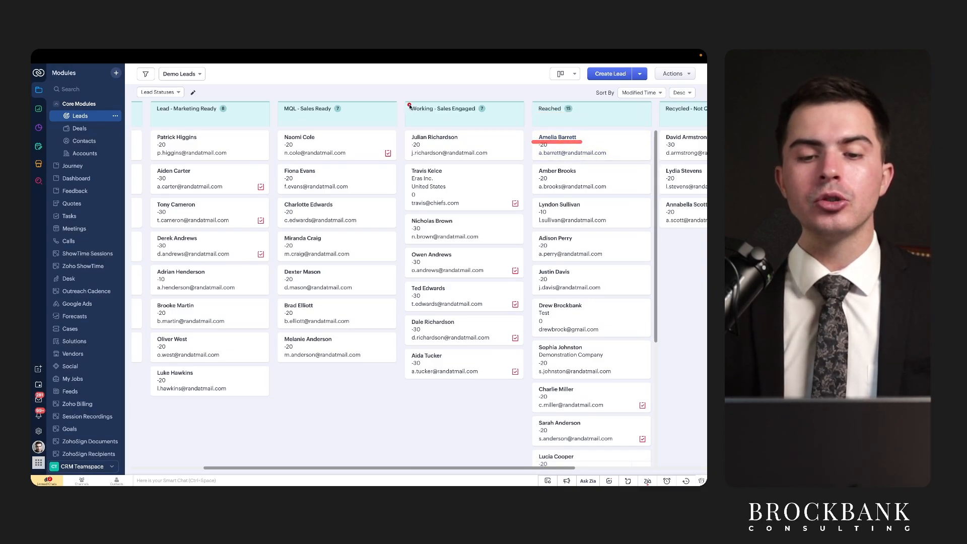
{"action": "mouse_move", "coordinate": [409, 50]}
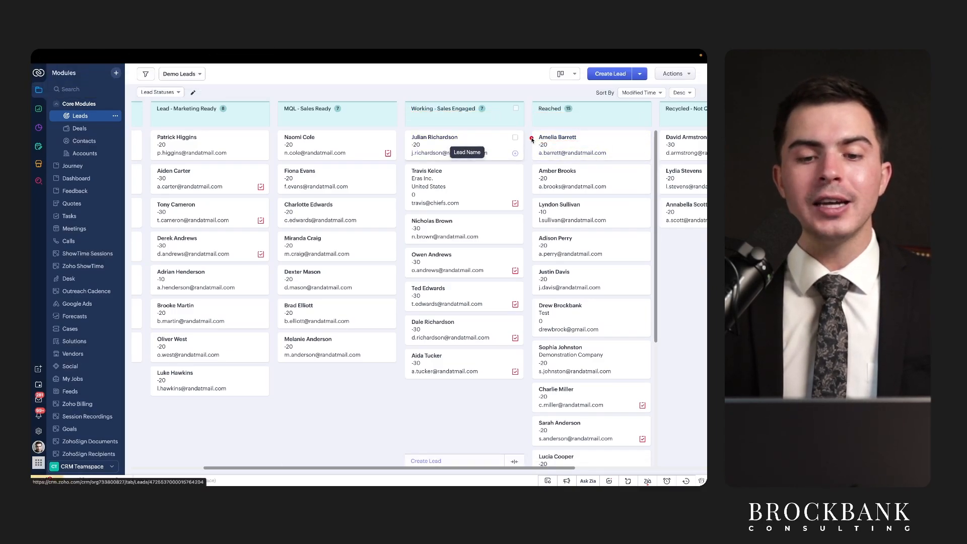
{"action": "left_click_drag", "start_coordinate": [535, 144], "coordinate": [568, 145]}
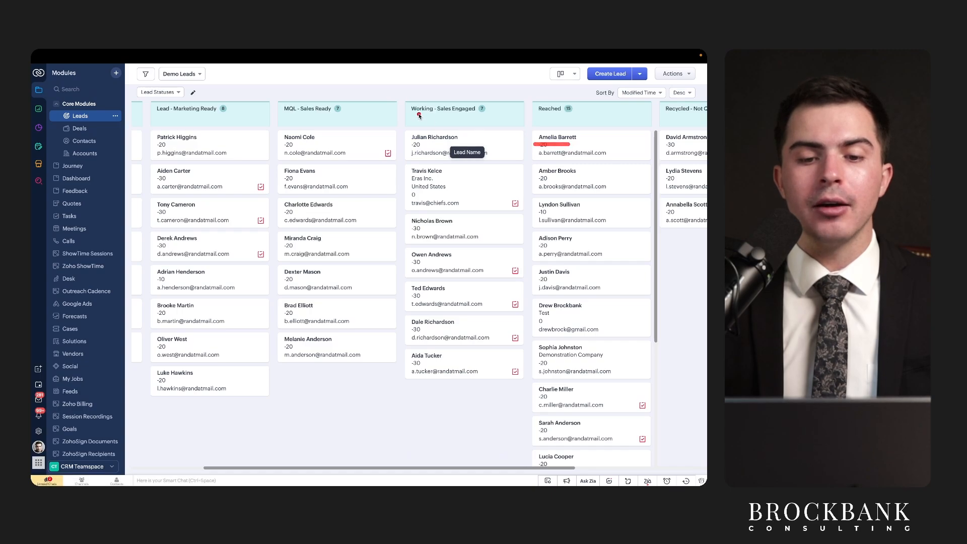
{"action": "left_click_drag", "start_coordinate": [420, 115], "coordinate": [572, 118]}
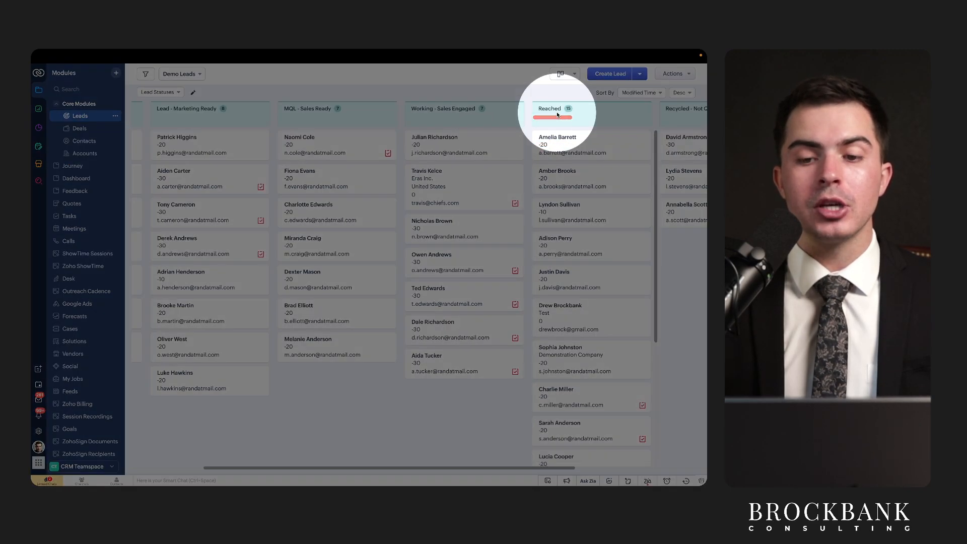
Compare the cadence's un-enroll conditions with the moved lead's stage on the leads board.
{"action": "mouse_move", "coordinate": [171, 55]}
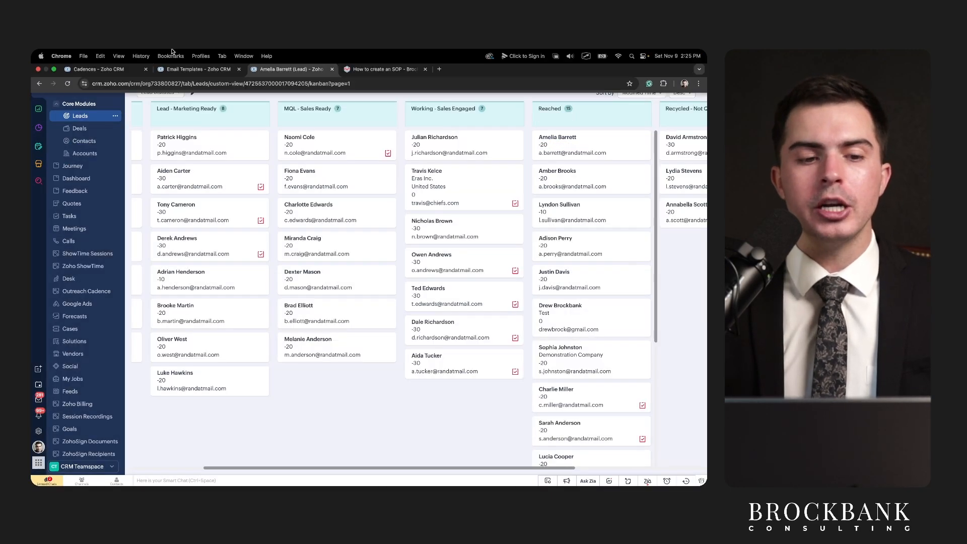
{"action": "left_click", "coordinate": [111, 71]}
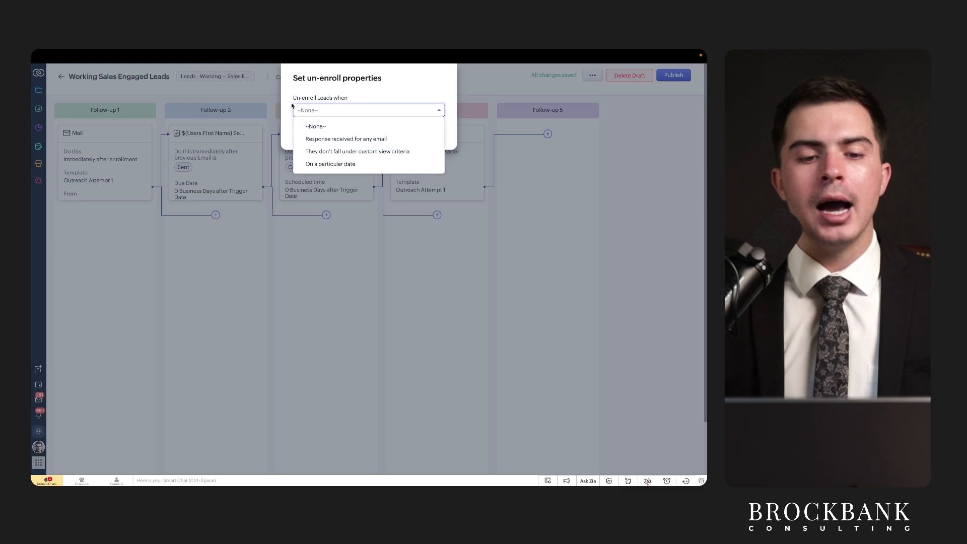
{"action": "left_click", "coordinate": [304, 89]}
{"action": "left_click", "coordinate": [354, 111]}
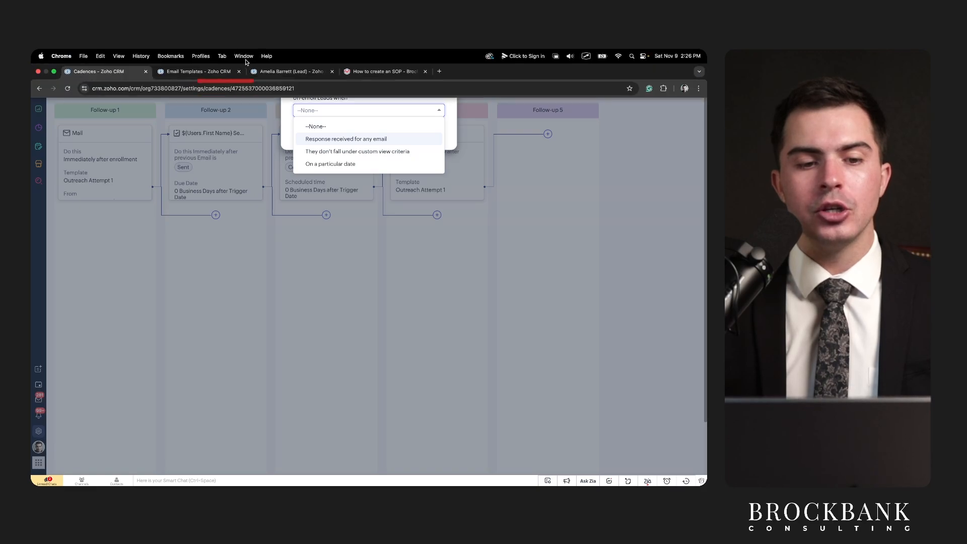
{"action": "left_click", "coordinate": [310, 71]}
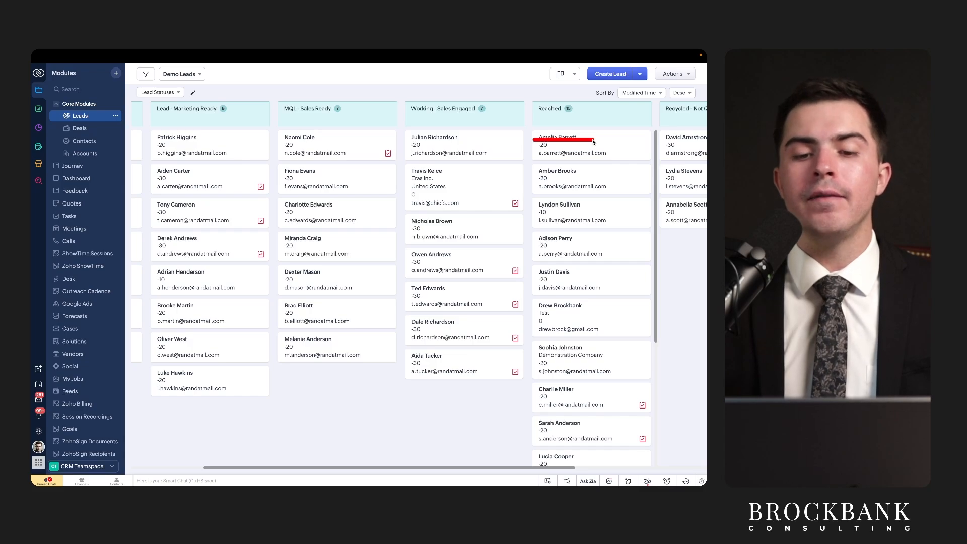
Review the un-enroll conditions for email responses, custom view criteria and a particular date in the cadence, and close the properties without saving.
{"action": "mouse_move", "coordinate": [254, 51]}
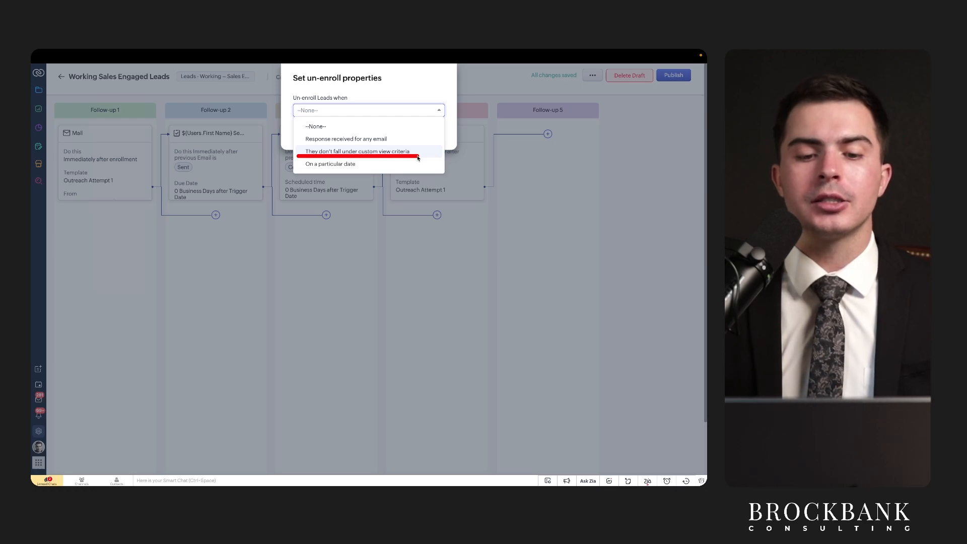
{"action": "left_click_drag", "start_coordinate": [307, 160], "coordinate": [445, 160]}
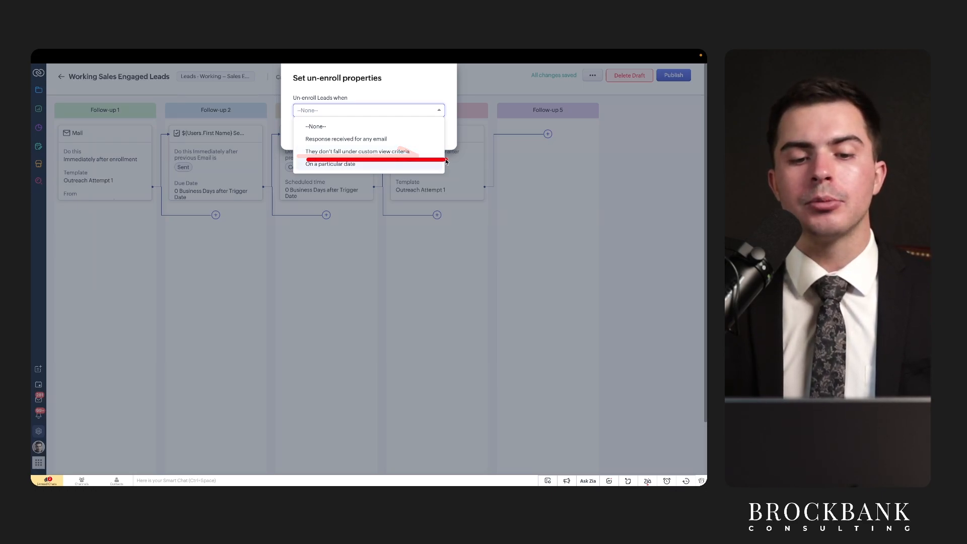
{"action": "left_click_drag", "start_coordinate": [306, 144], "coordinate": [396, 144]}
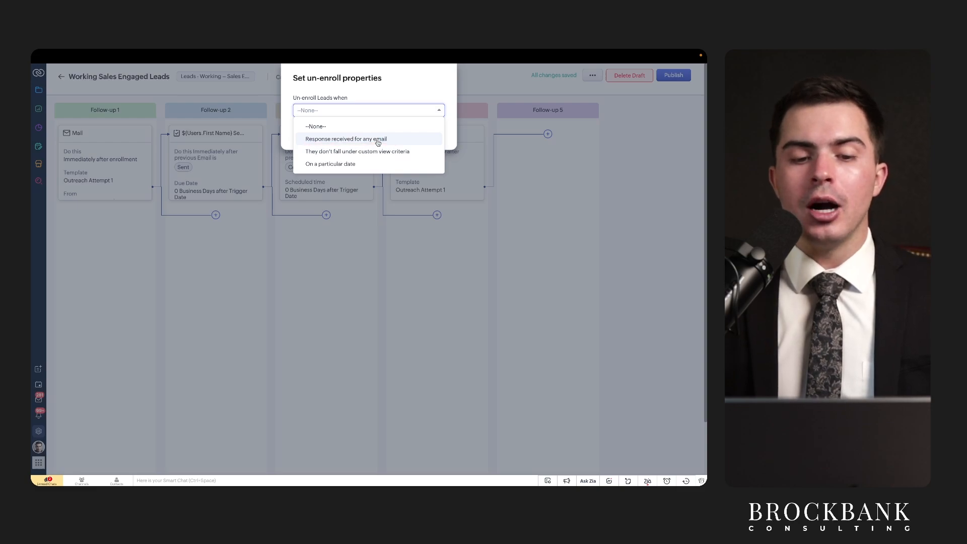
{"action": "left_click_drag", "start_coordinate": [299, 146], "coordinate": [424, 146]}
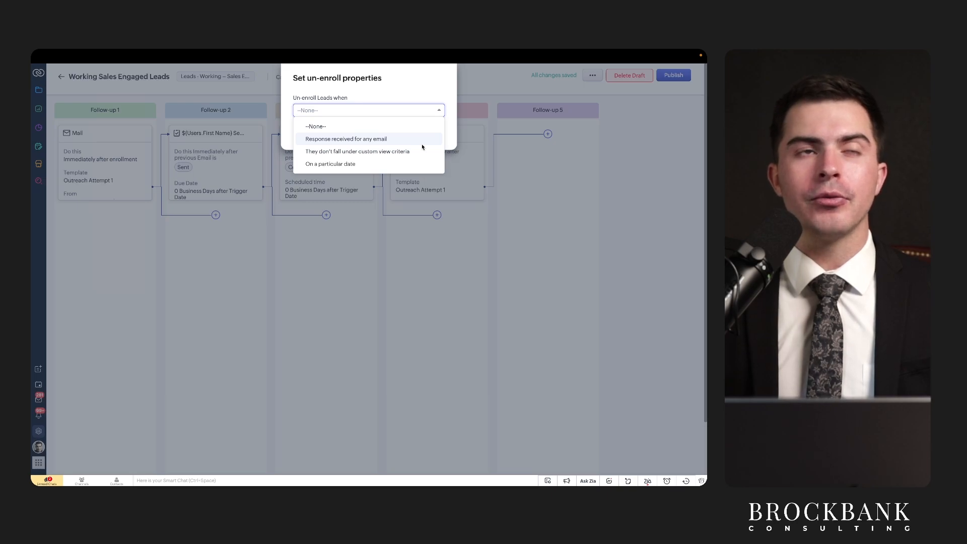
{"action": "left_click_drag", "start_coordinate": [305, 144], "coordinate": [419, 145]}
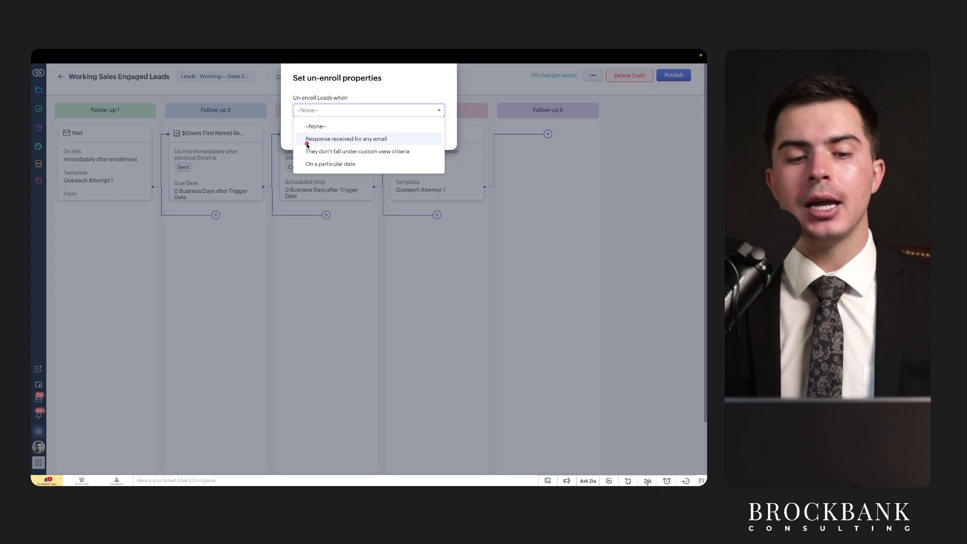
{"action": "left_click_drag", "start_coordinate": [307, 145], "coordinate": [417, 145]}
{"action": "left_click_drag", "start_coordinate": [304, 145], "coordinate": [434, 145]}
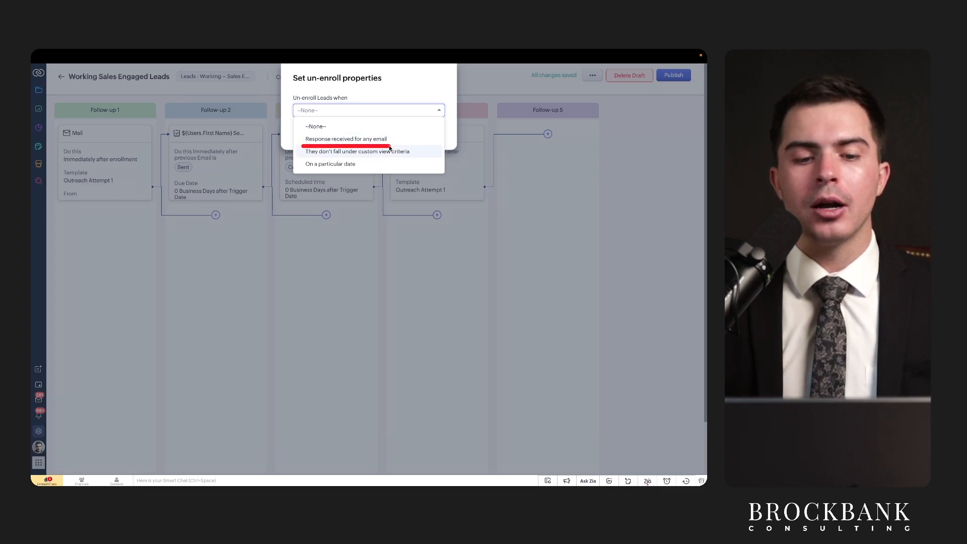
{"action": "left_click_drag", "start_coordinate": [302, 170], "coordinate": [376, 170]}
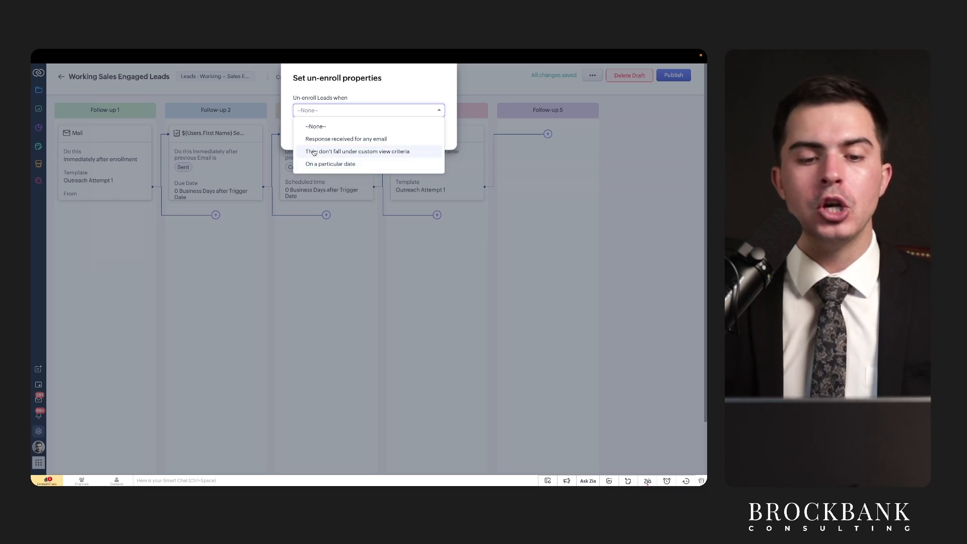
{"action": "left_click_drag", "start_coordinate": [302, 86], "coordinate": [375, 87]}
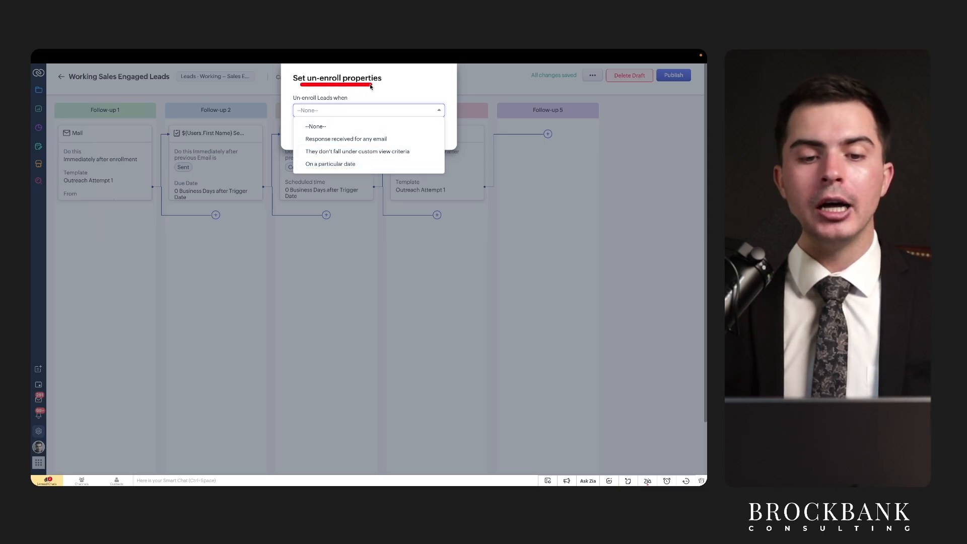
{"action": "left_click_drag", "start_coordinate": [316, 159], "coordinate": [412, 158]}
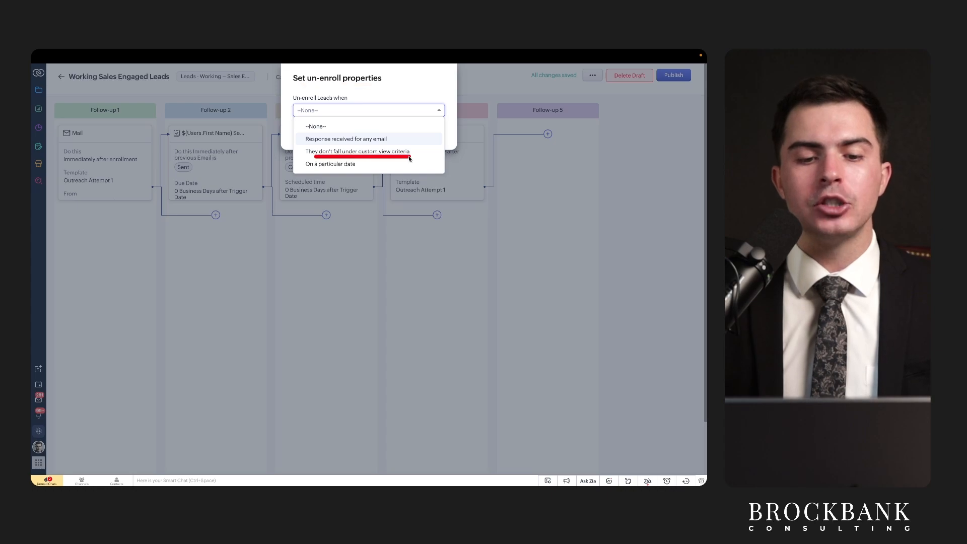
{"action": "left_click", "coordinate": [403, 111]}
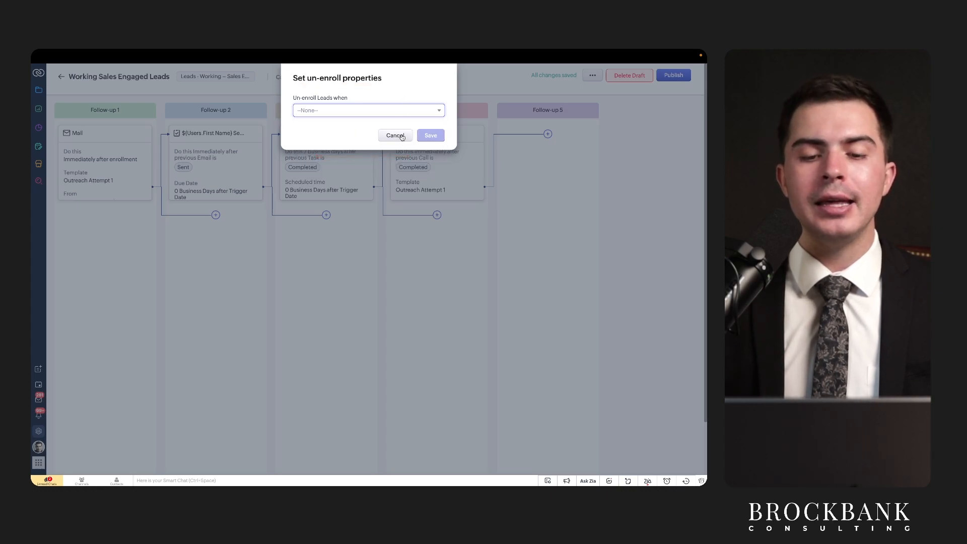
{"action": "left_click", "coordinate": [396, 135]}
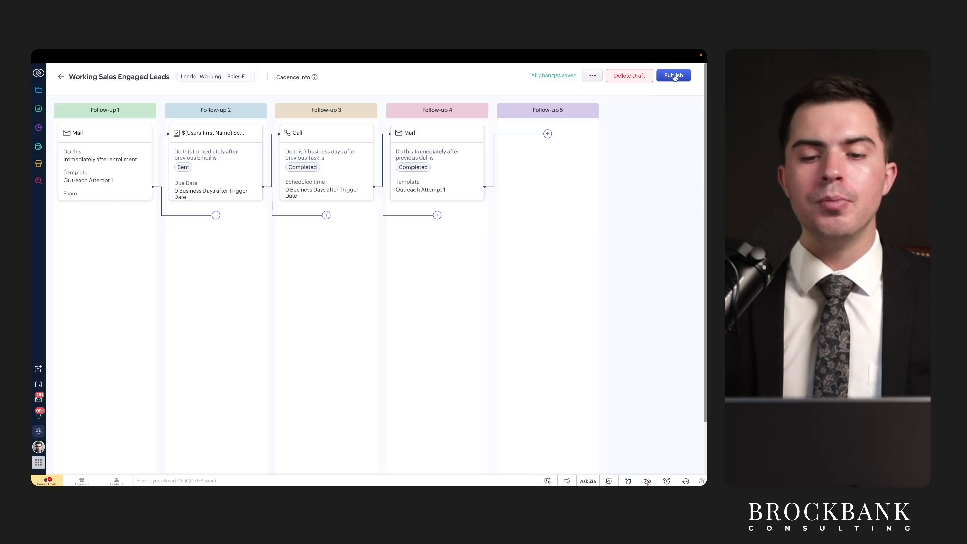
Review the cadence's publish confirmation, cancel publishing and return to the list of cadences.
{"action": "left_click", "coordinate": [674, 75]}
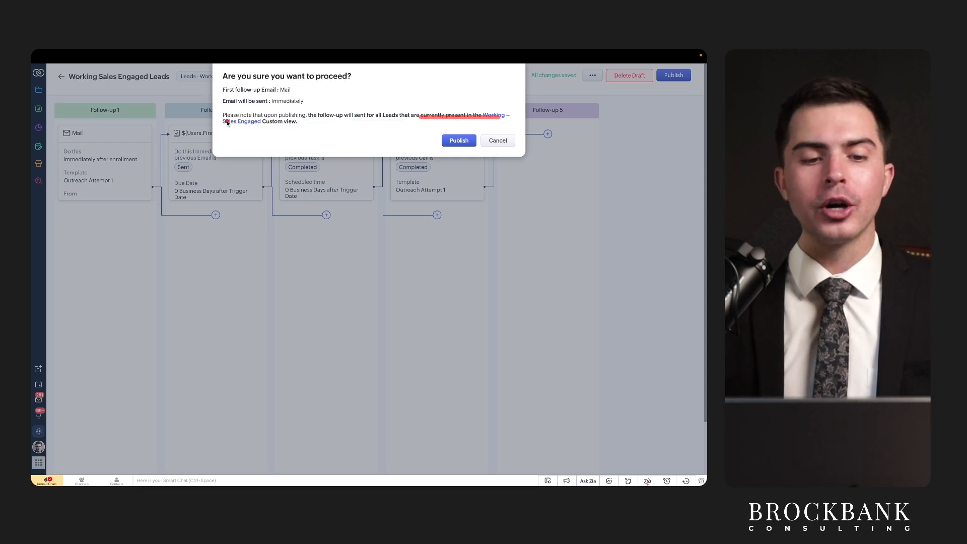
{"action": "left_click", "coordinate": [498, 141]}
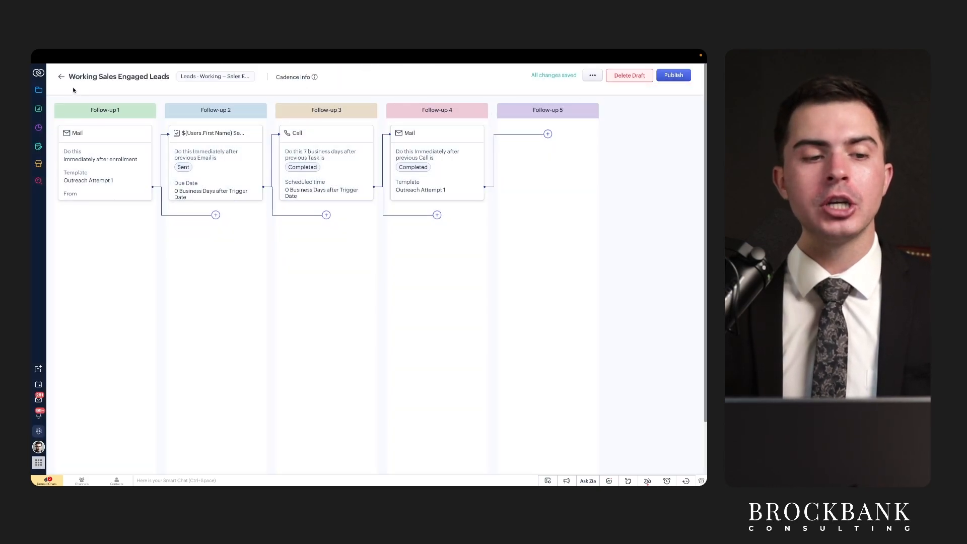
{"action": "left_click", "coordinate": [61, 77]}
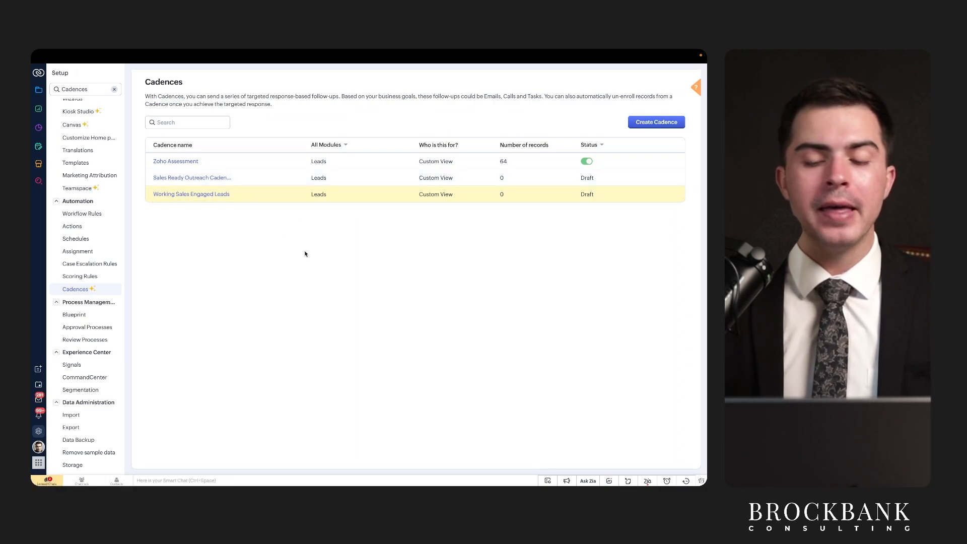
{"action": "left_click_drag", "start_coordinate": [152, 200], "coordinate": [286, 200]}
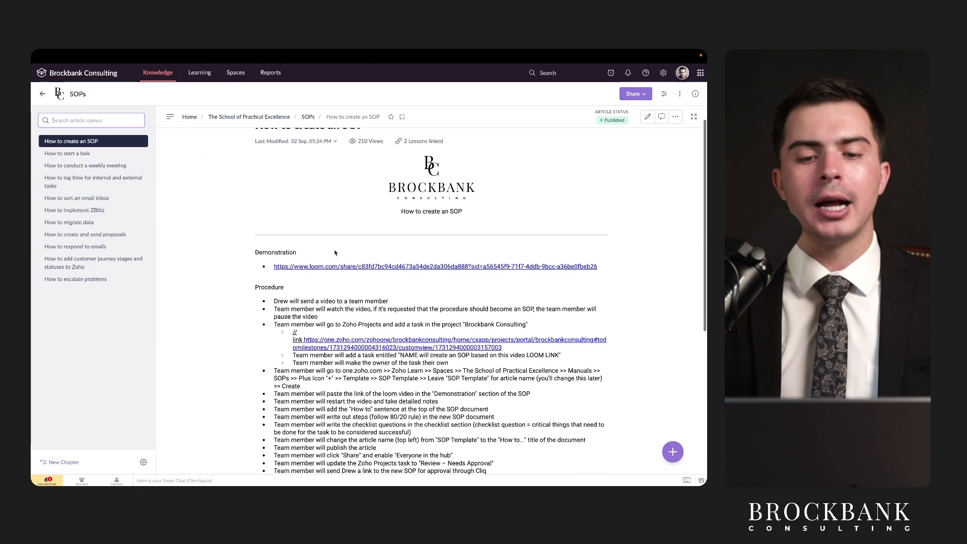
Examine the demonstration, procedure and checklist sections of the "How to create an SOP" article in Zoho Learn.
{"action": "scroll", "coordinate": [335, 253], "scroll_direction": "down", "scroll_amount": 1}
{"action": "scroll", "coordinate": [201, 273], "scroll_direction": "up", "scroll_amount": 2}
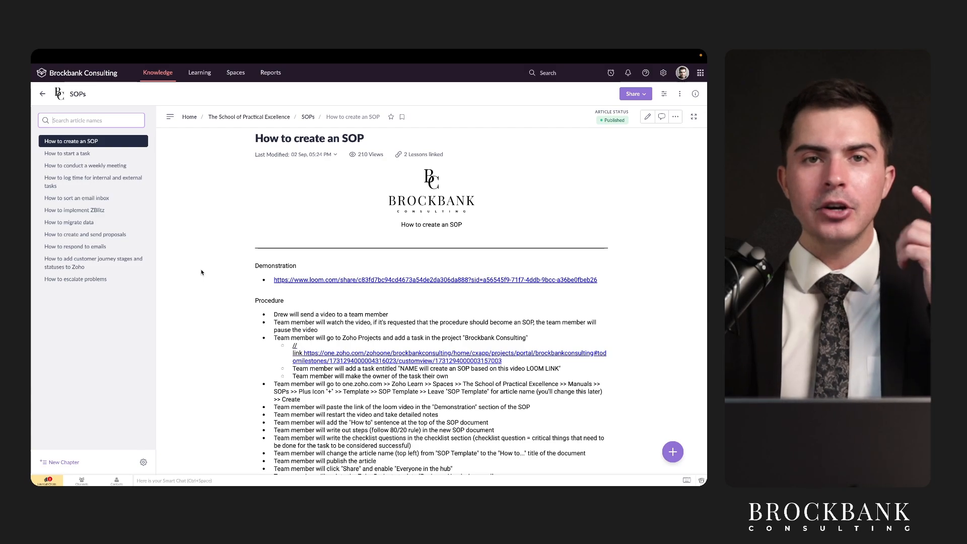
{"action": "scroll", "coordinate": [214, 262], "scroll_direction": "down", "scroll_amount": 1}
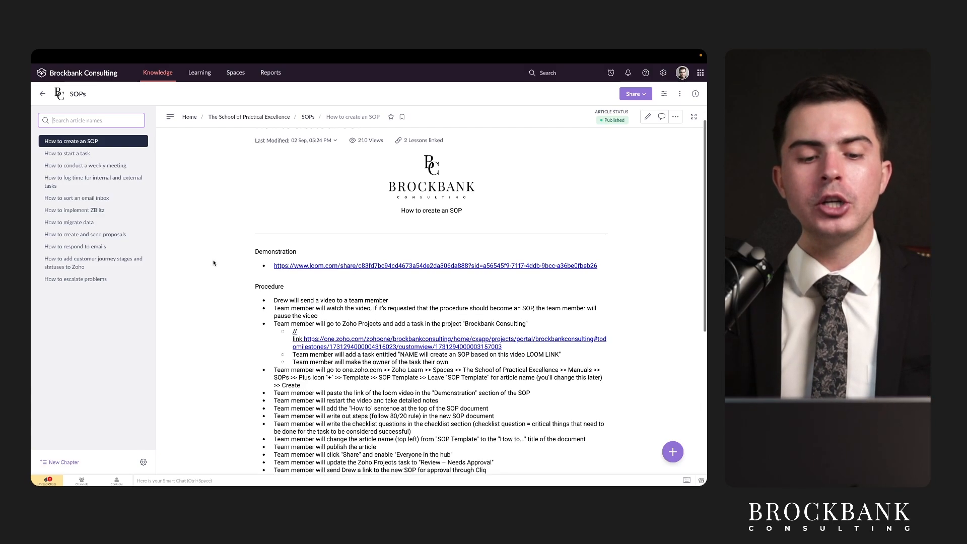
{"action": "scroll", "coordinate": [214, 262], "scroll_direction": "down", "scroll_amount": 3}
{"action": "left_click_drag", "start_coordinate": [270, 206], "coordinate": [630, 214]}
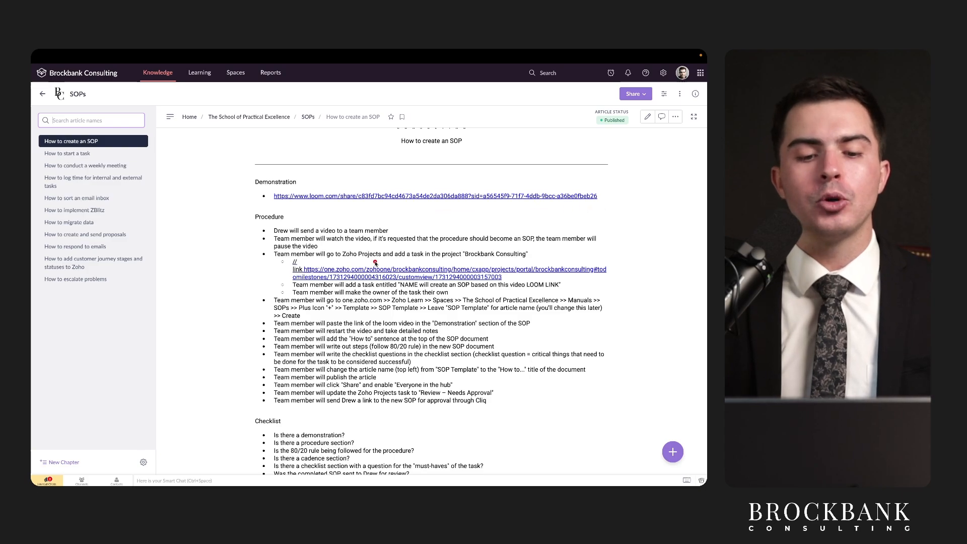
{"action": "mouse_move", "coordinate": [379, 230]}
{"action": "left_mouse_down"}
{"action": "mouse_move", "coordinate": [248, 419]}
{"action": "mouse_move", "coordinate": [429, 422]}
{"action": "left_mouse_up"}
{"action": "scroll", "coordinate": [449, 362], "scroll_direction": "up", "scroll_amount": 3}
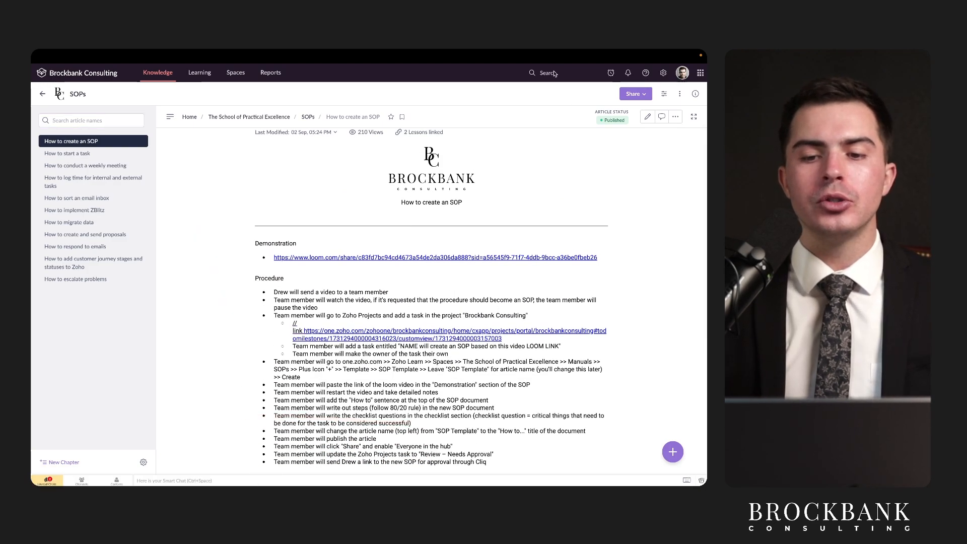
Search the SOPs for "how to create proposal", review the matching articles, close the search and switch back to the Zoho CRM cadences list.
{"action": "left_click", "coordinate": [553, 73]}
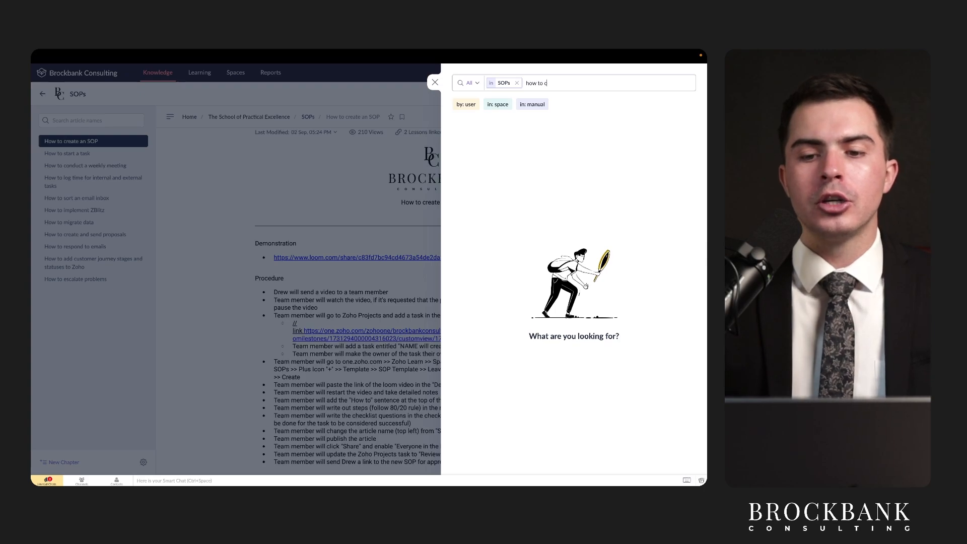
{"action": "type", "text": "how to create proposal"}
{"action": "key", "text": "Return"}
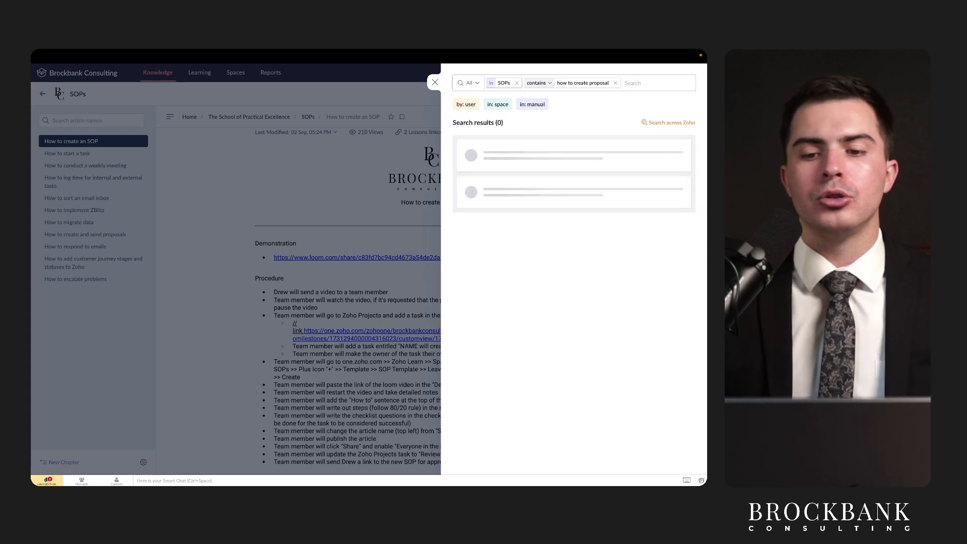
{"action": "left_click_drag", "start_coordinate": [474, 173], "coordinate": [580, 174]}
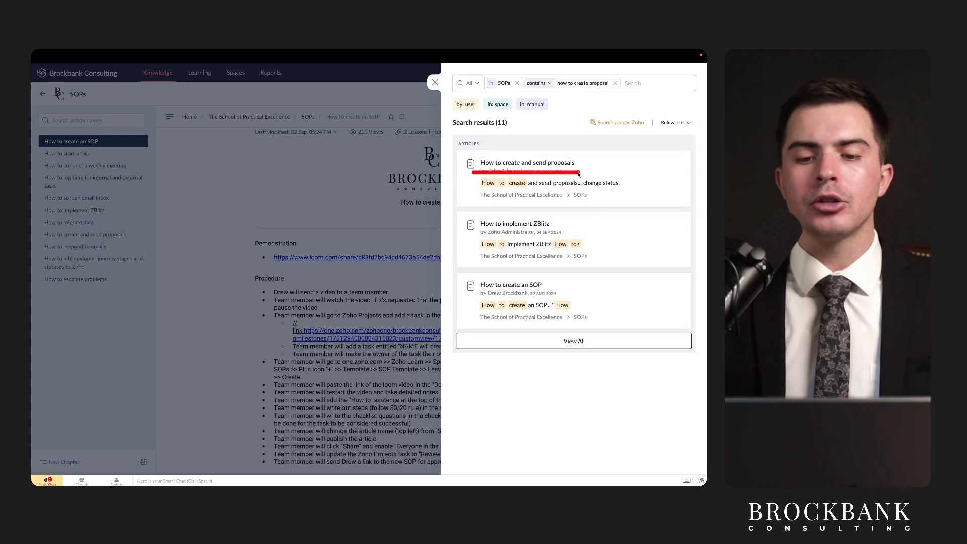
{"action": "left_click_drag", "start_coordinate": [473, 174], "coordinate": [587, 174]}
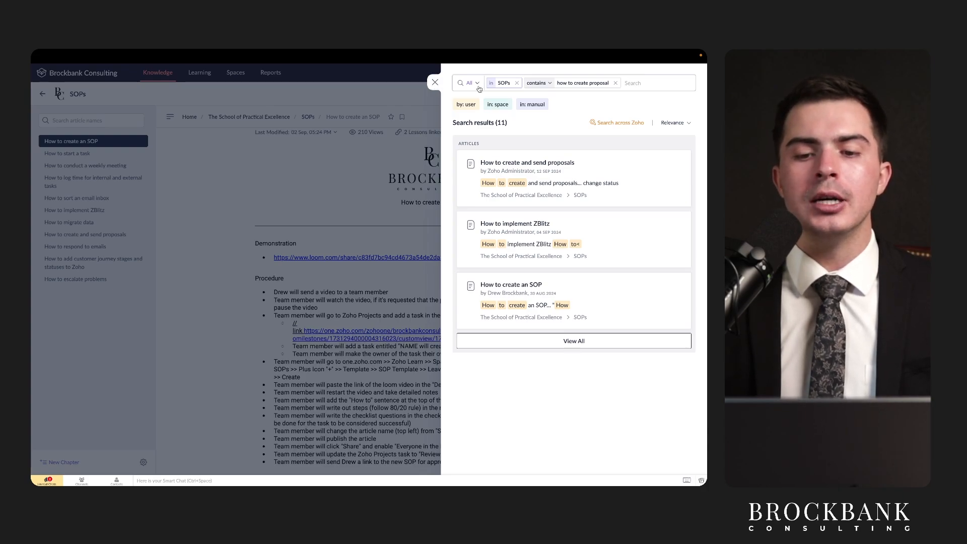
{"action": "left_click_drag", "start_coordinate": [480, 91], "coordinate": [602, 89]}
{"action": "left_click", "coordinate": [435, 82]}
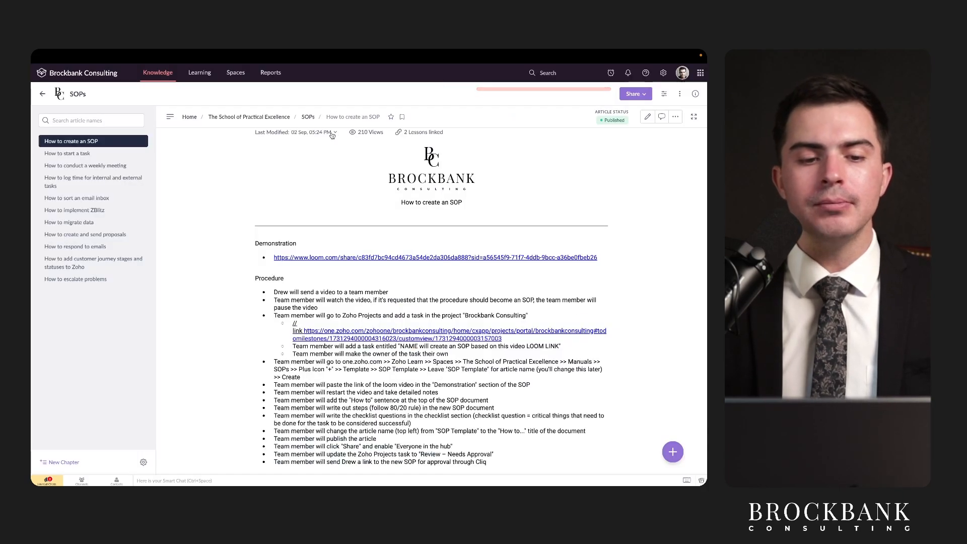
{"action": "left_click", "coordinate": [100, 65]}
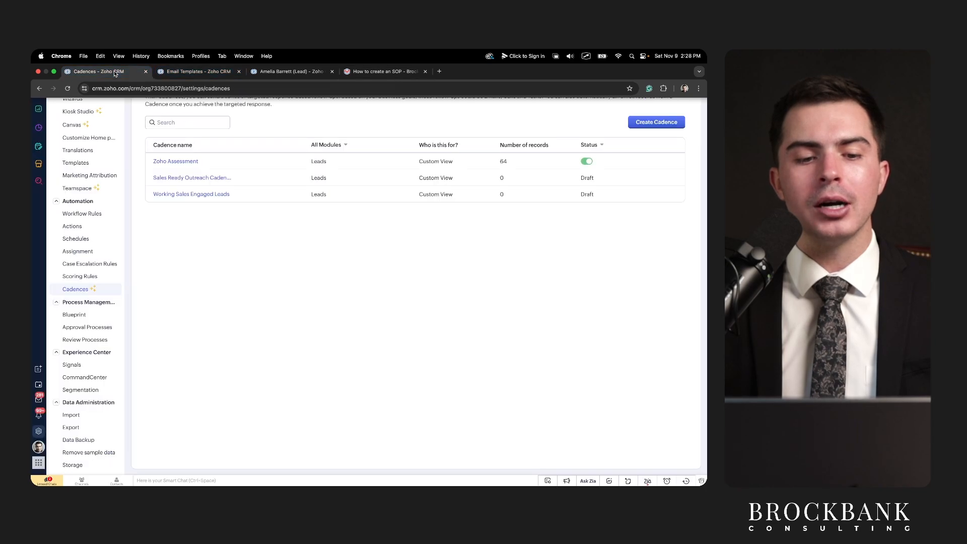